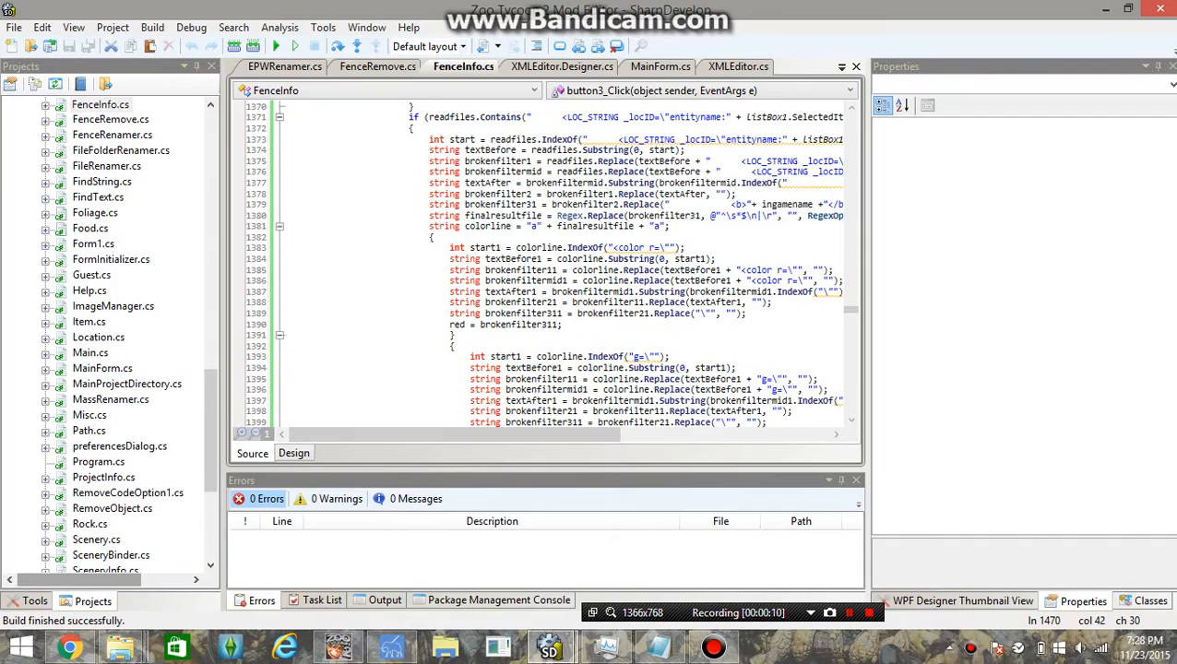
# Scroll FenceInfo.cs to its first line and build and run the Mod Editor without debugging
pyautogui.scroll(20, 544, 267)
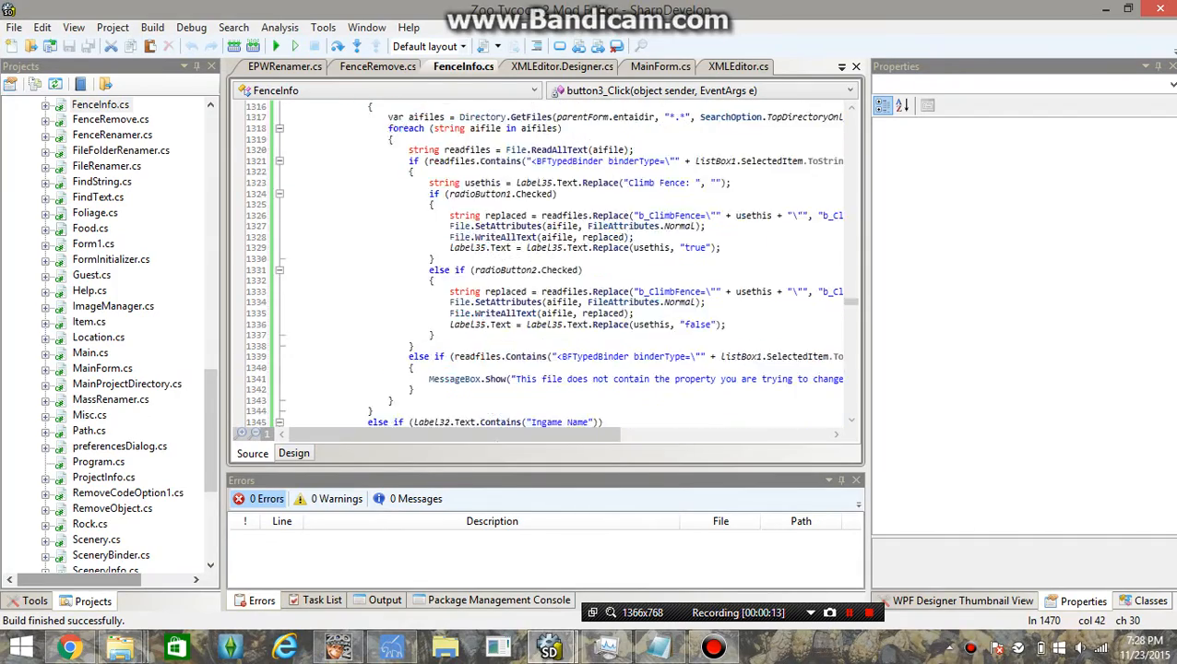
pyautogui.scroll(20, 544, 268)
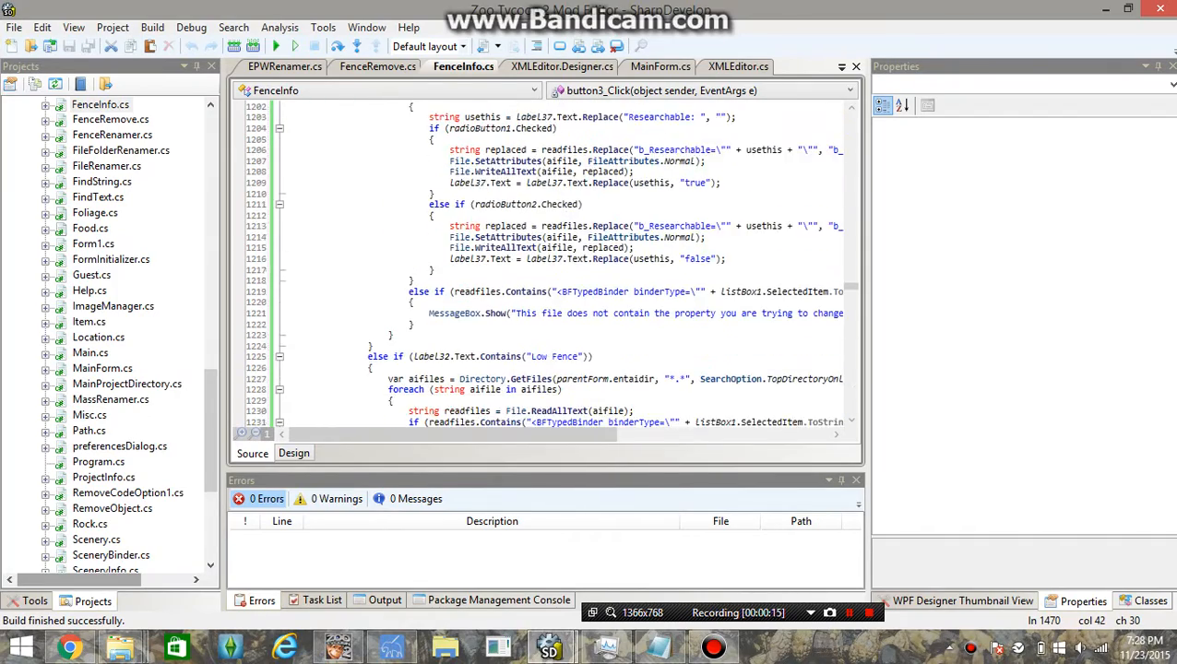
pyautogui.scroll(20, 544, 268)
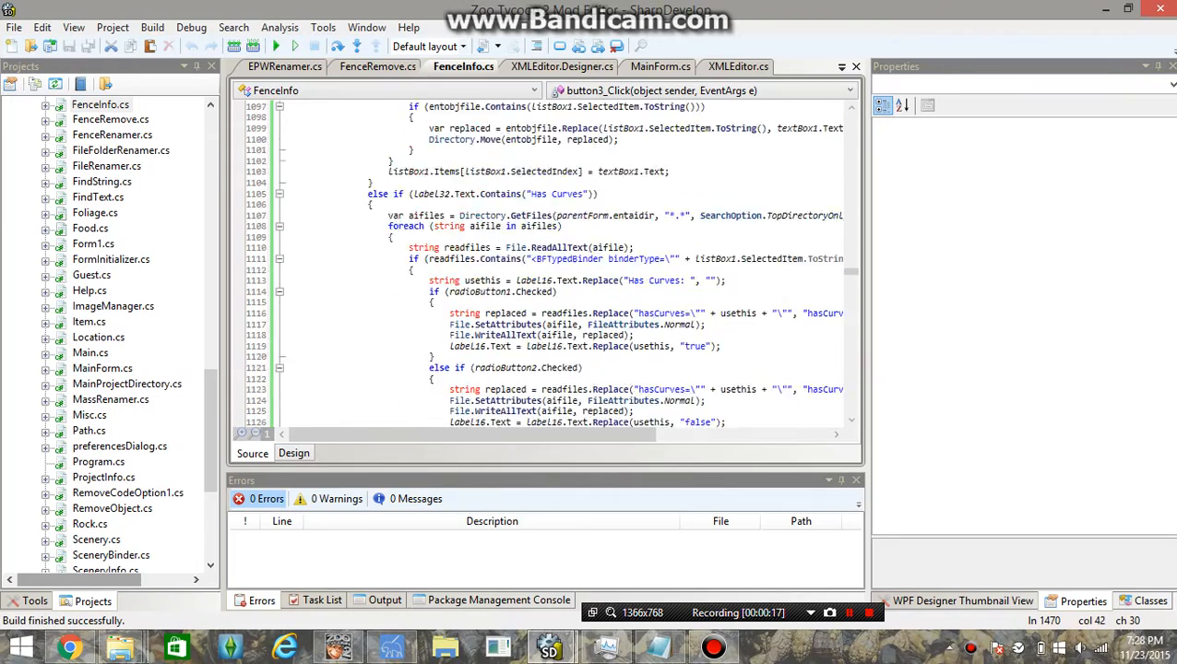
pyautogui.scroll(20, 545, 267)
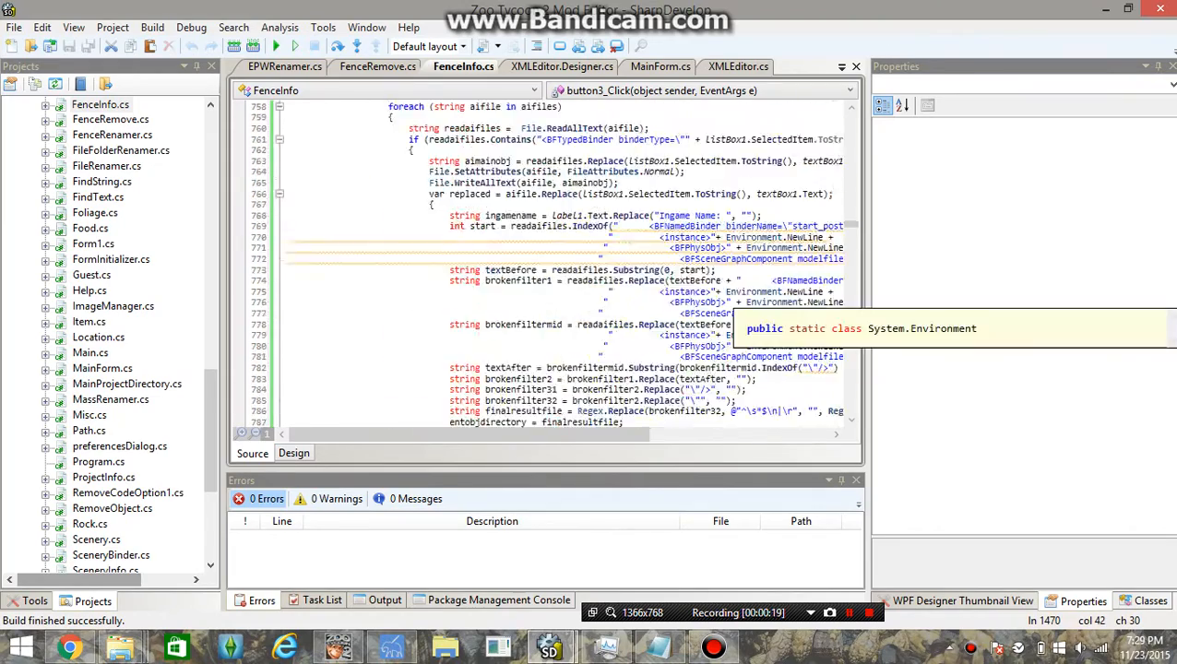
pyautogui.scroll(20, 544, 267)
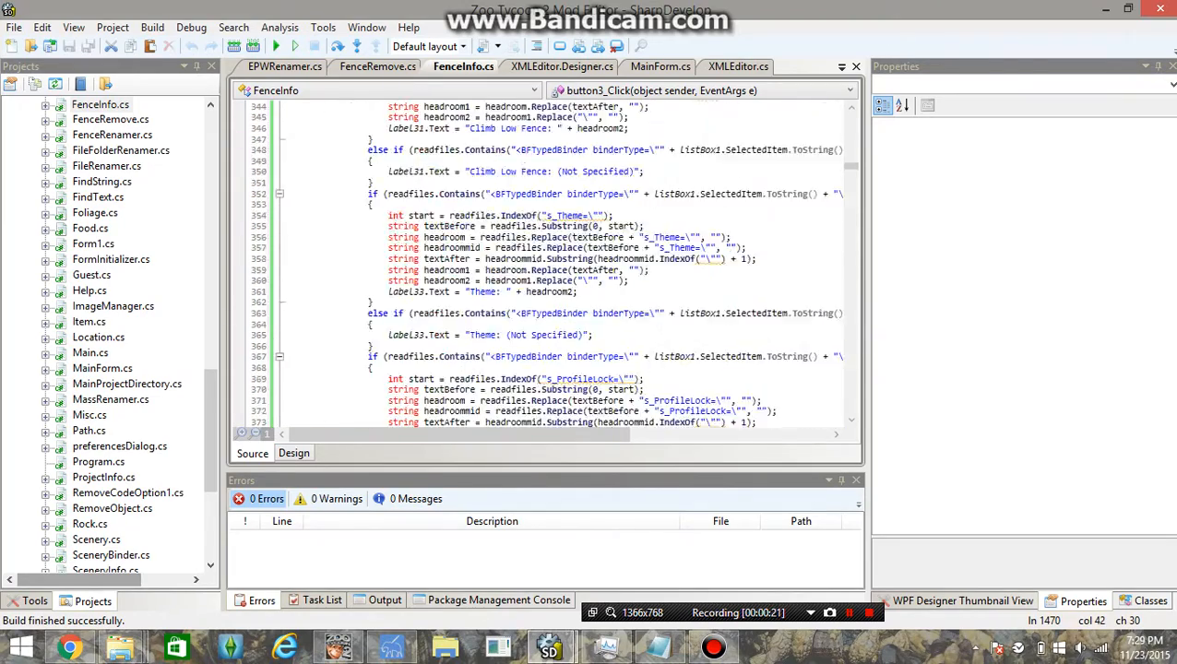
pyautogui.scroll(20, 545, 268)
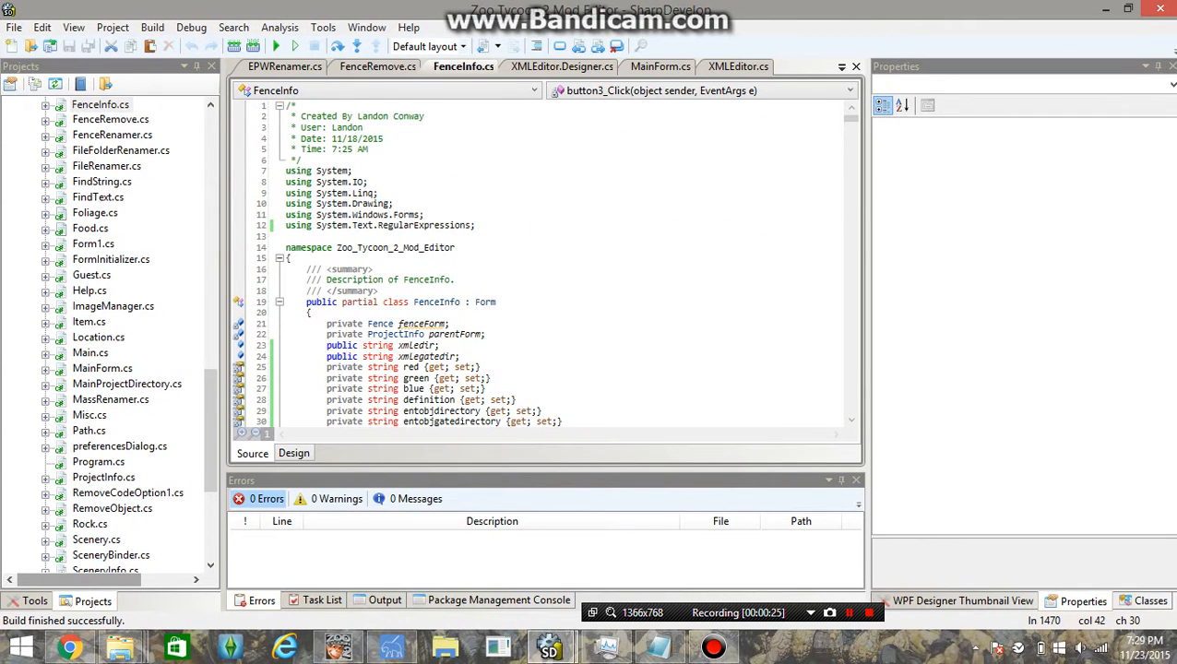
pyautogui.click(294, 46)
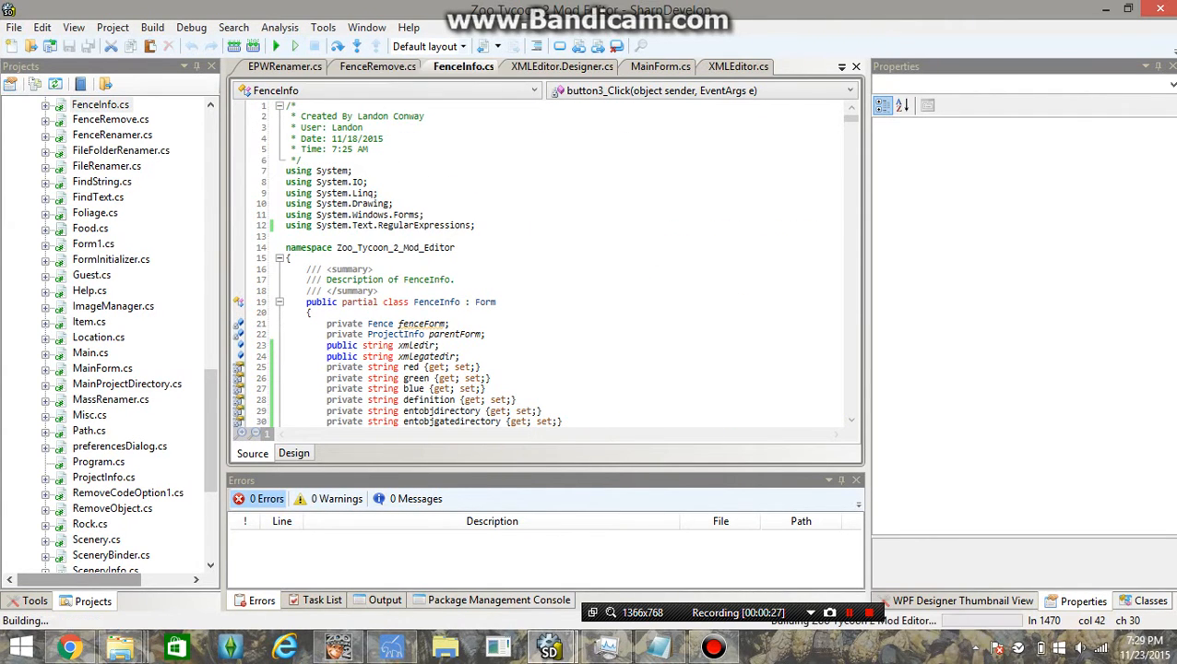
# Close the first Mod Editor instance from the taskbar, rebuild it, and bring the new window forward
pyautogui.rightClick(390, 647)
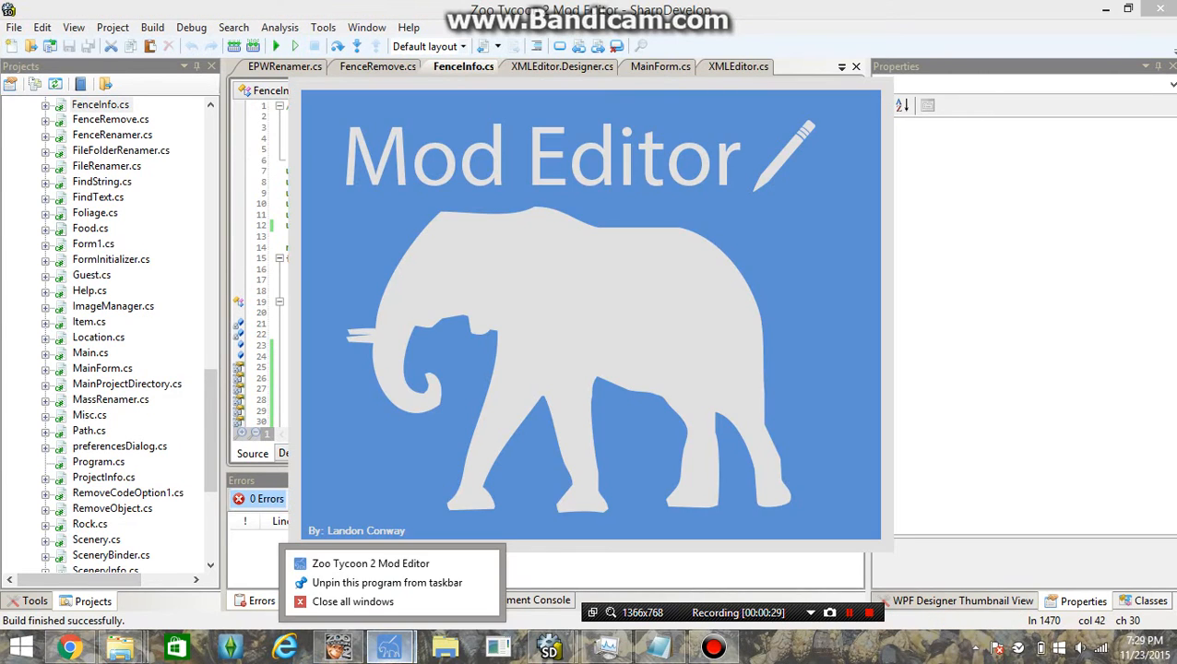
pyautogui.click(352, 601)
pyautogui.rightClick(389, 647)
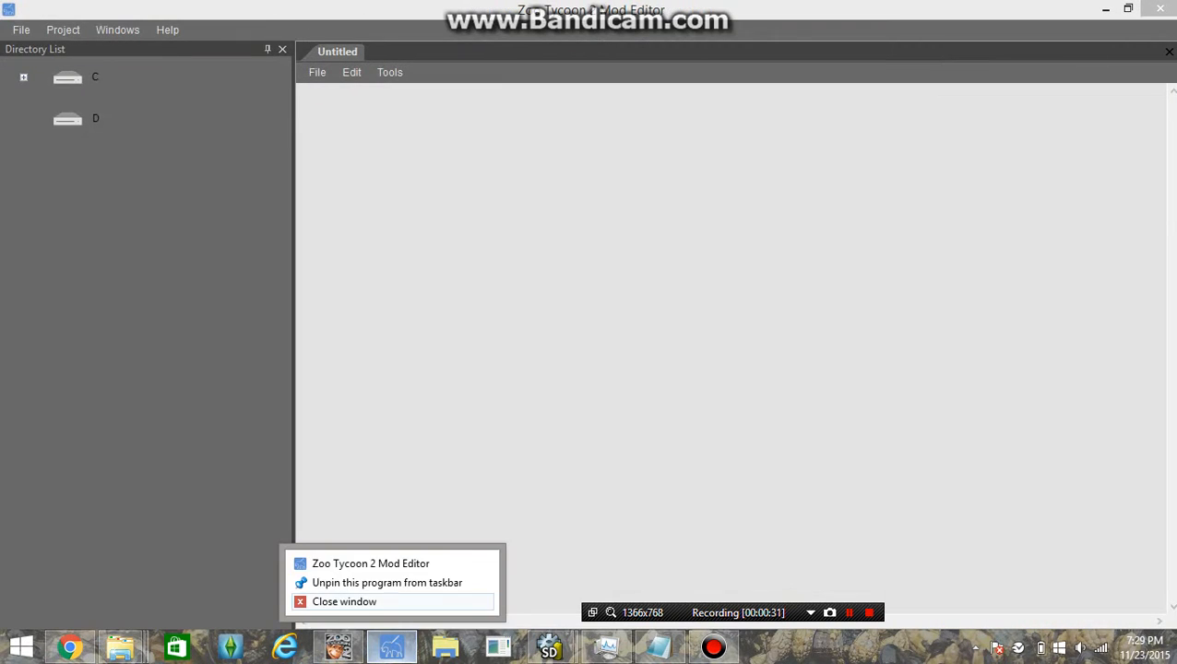
pyautogui.click(342, 602)
pyautogui.click(295, 46)
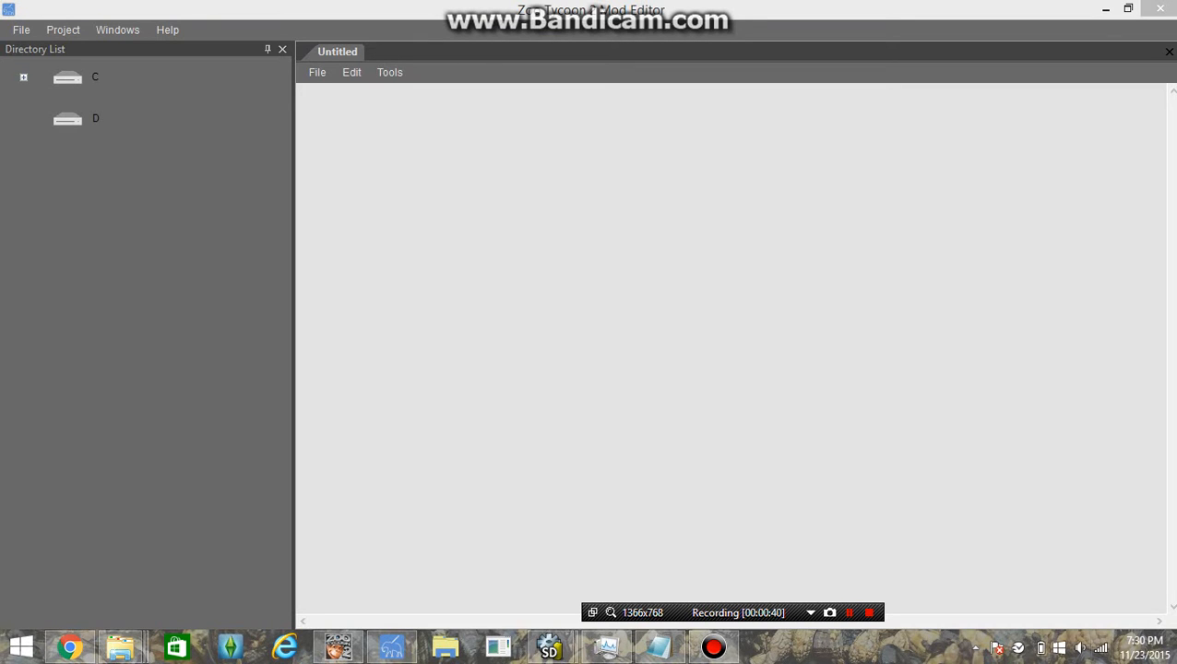
pyautogui.click(298, 91)
# In the 1033 Explorer window, go up to Packs and reopen the L-C - Wood Aviary - Copy folder
pyautogui.moveTo(121, 647)
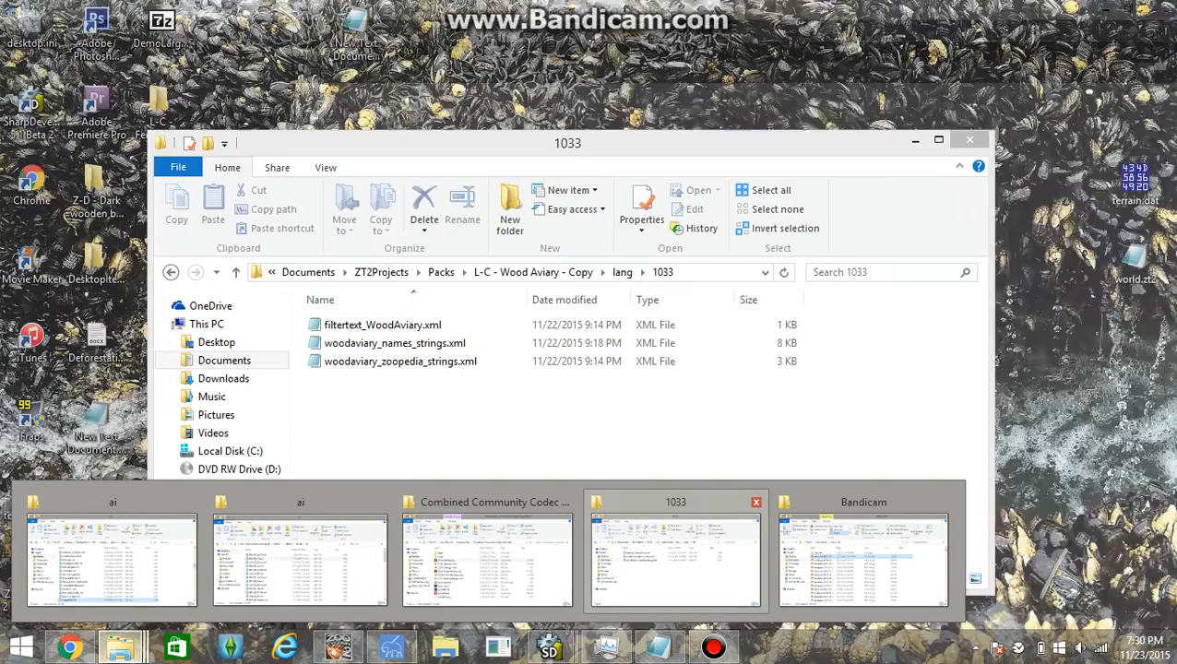
pyautogui.click(676, 558)
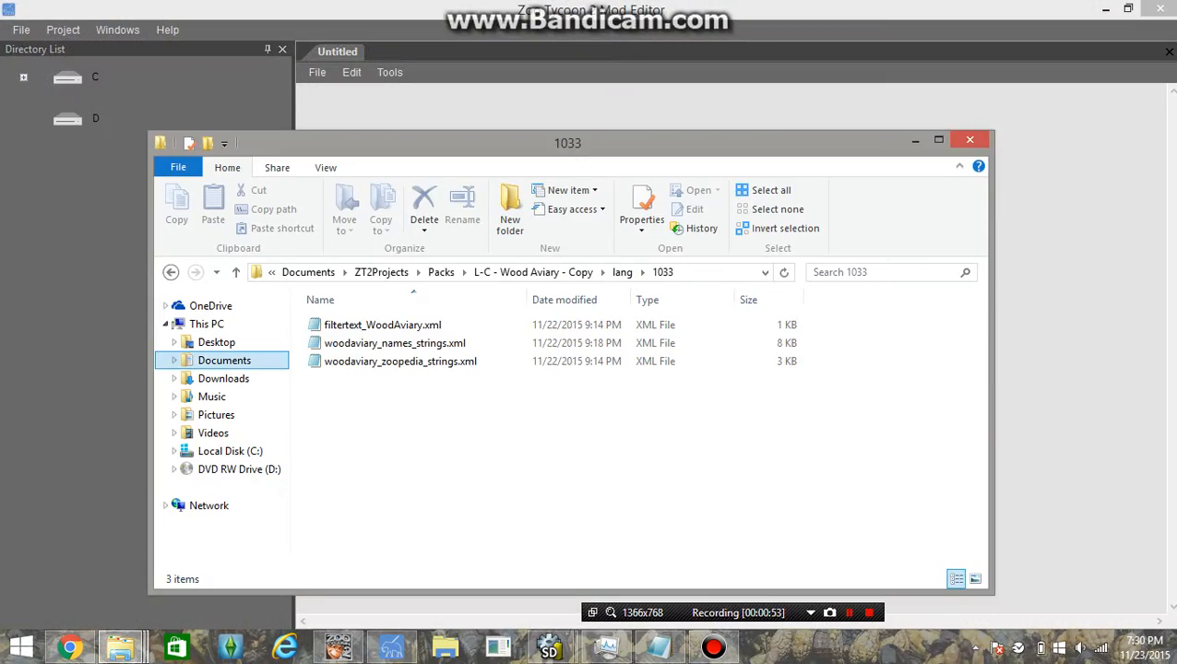
pyautogui.click(533, 272)
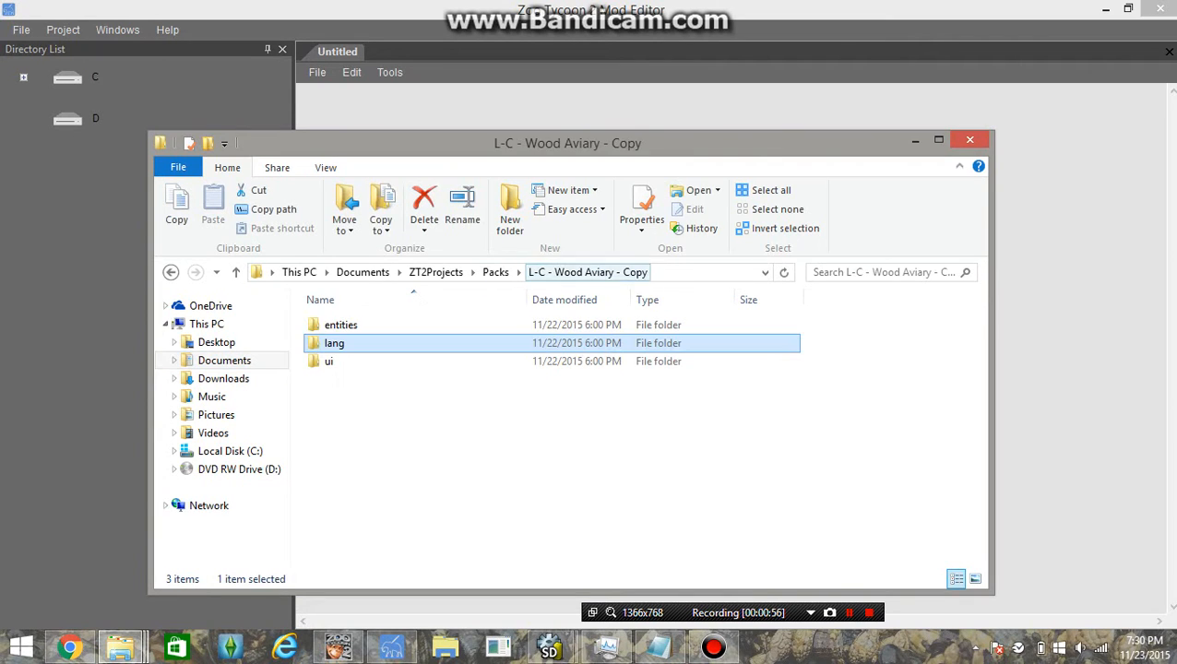
pyautogui.click(495, 272)
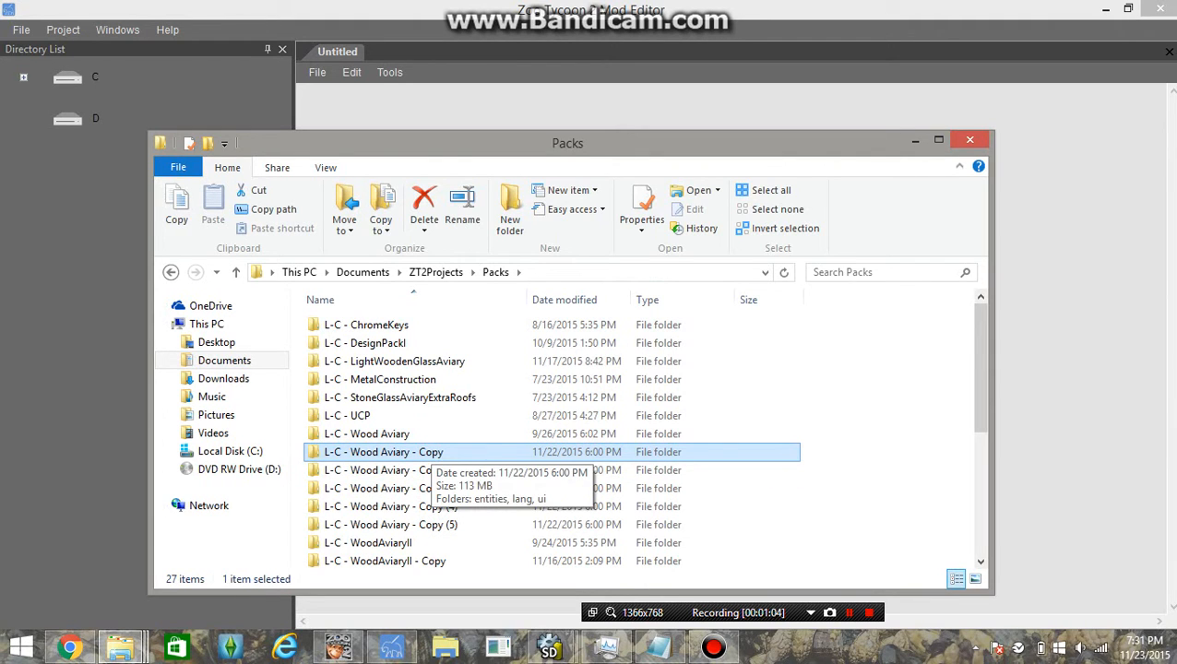
pyautogui.press('Return')
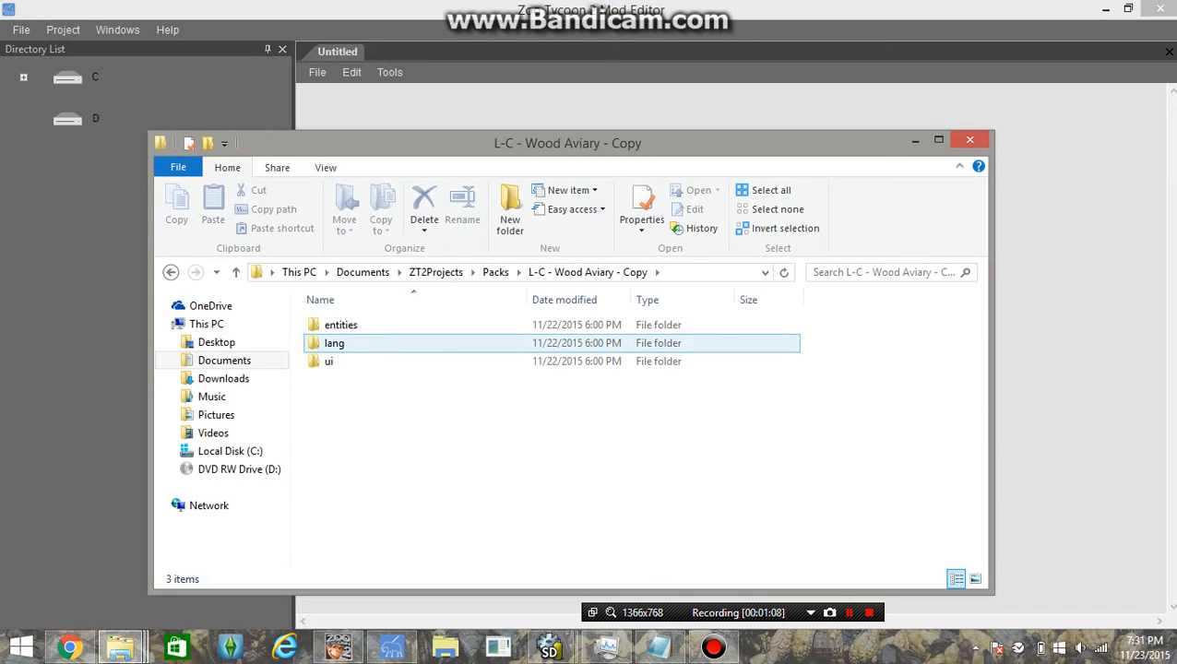
# Open entities > objects > fences in the Wood Aviary pack
pyautogui.doubleClick(342, 325)
pyautogui.doubleClick(341, 325)
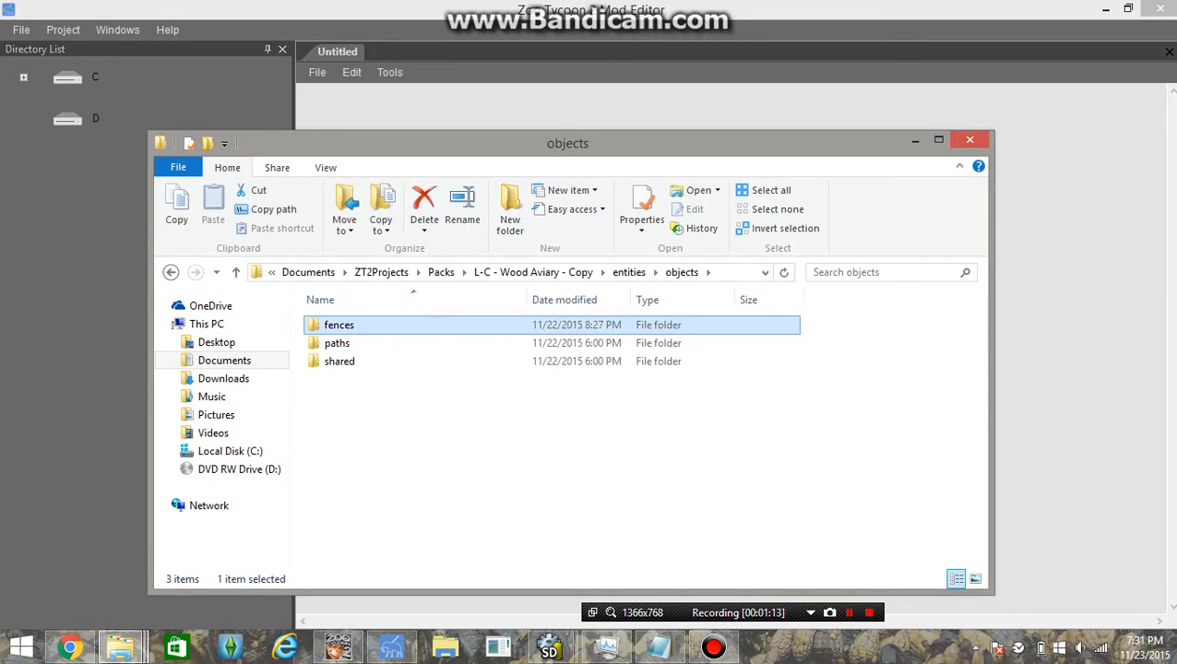
pyautogui.doubleClick(341, 325)
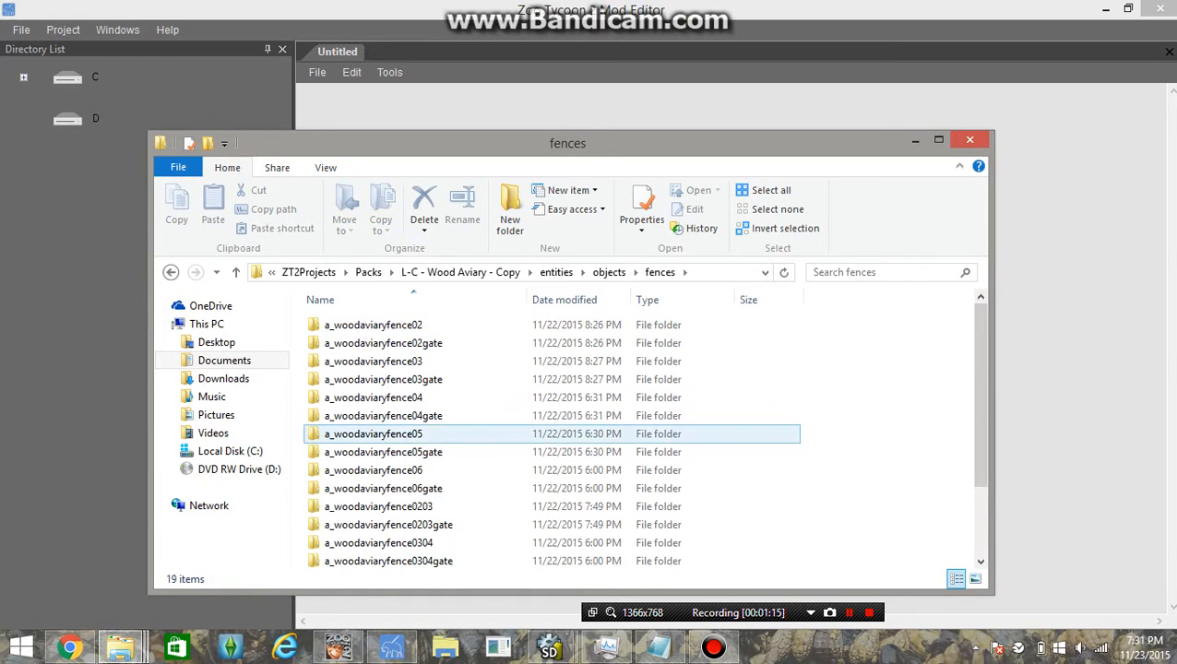
pyautogui.scroll(-2, 378, 433)
# Look through the a_woodaviaryfence folders, from fence02 through fence0506
pyautogui.click(378, 414)
pyautogui.scroll(2, 378, 406)
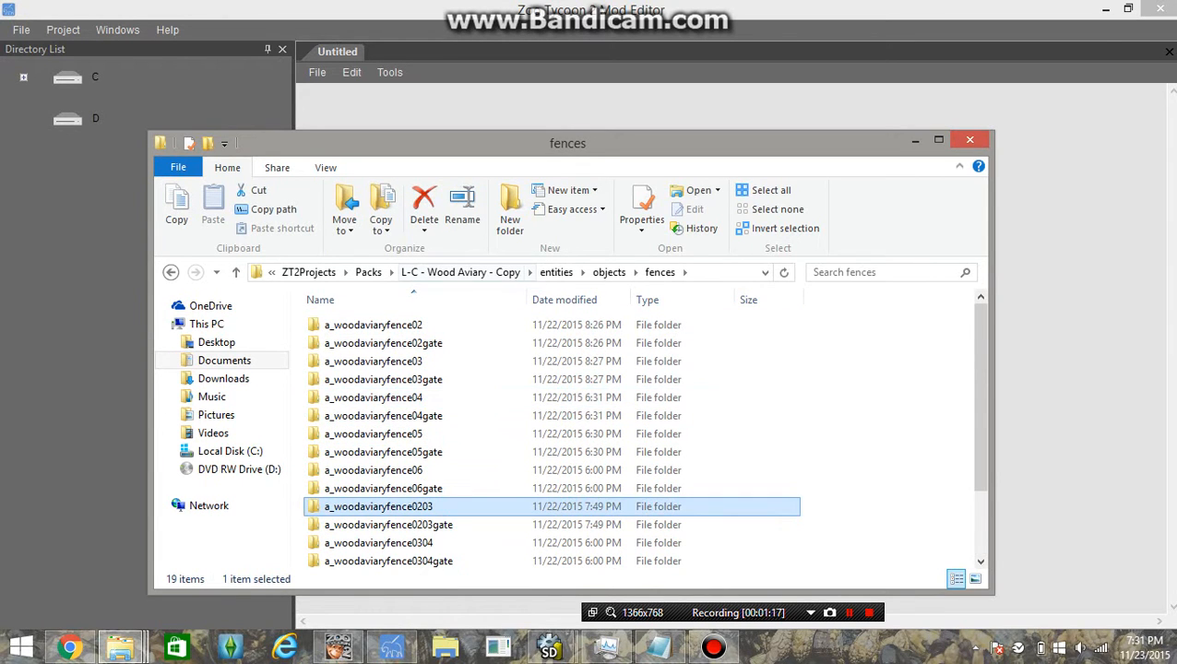
pyautogui.click(379, 325)
pyautogui.click(378, 362)
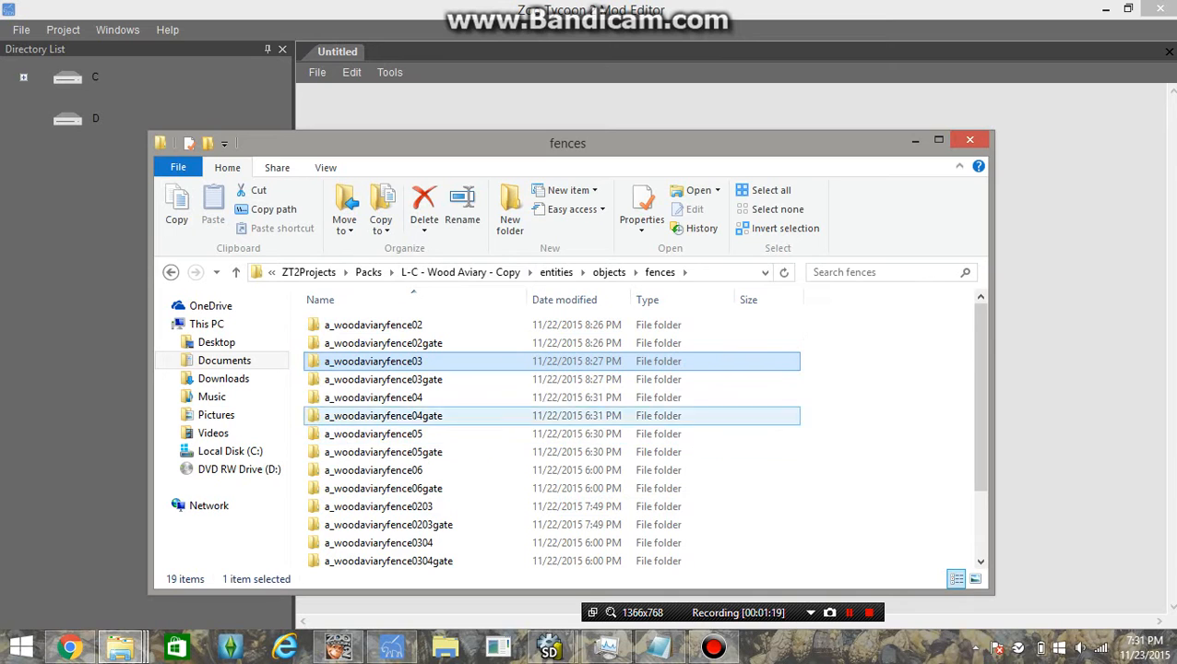
pyautogui.click(378, 399)
pyautogui.click(378, 451)
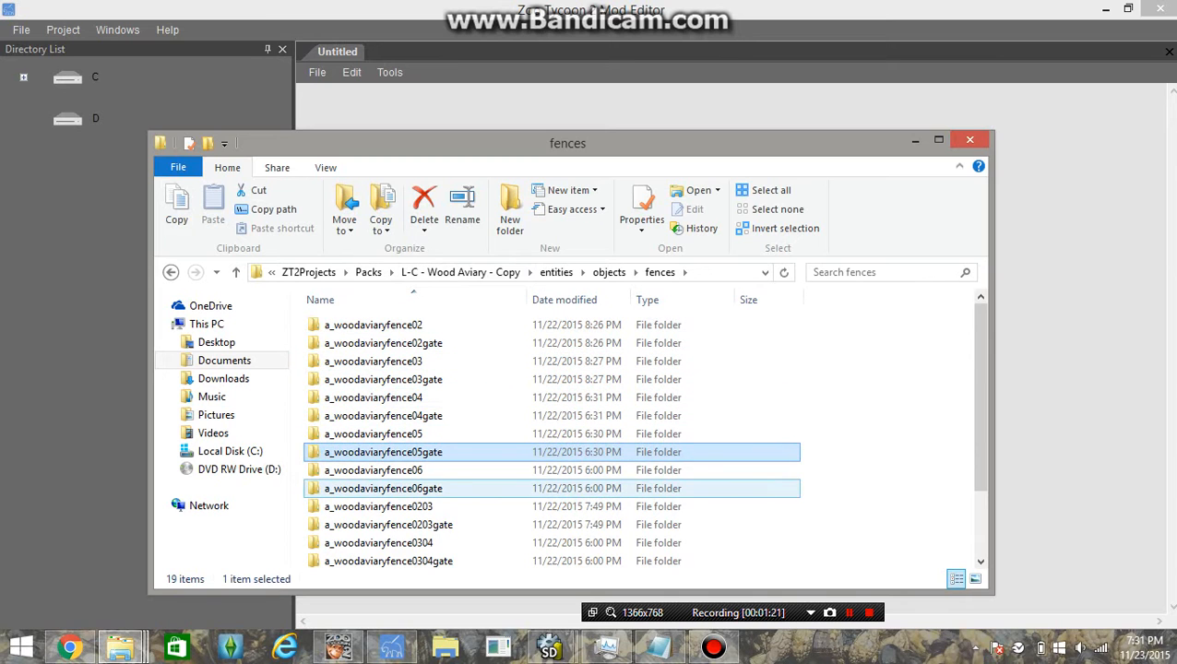
pyautogui.click(517, 471)
pyautogui.scroll(-2, 517, 475)
pyautogui.click(517, 414)
pyautogui.click(517, 451)
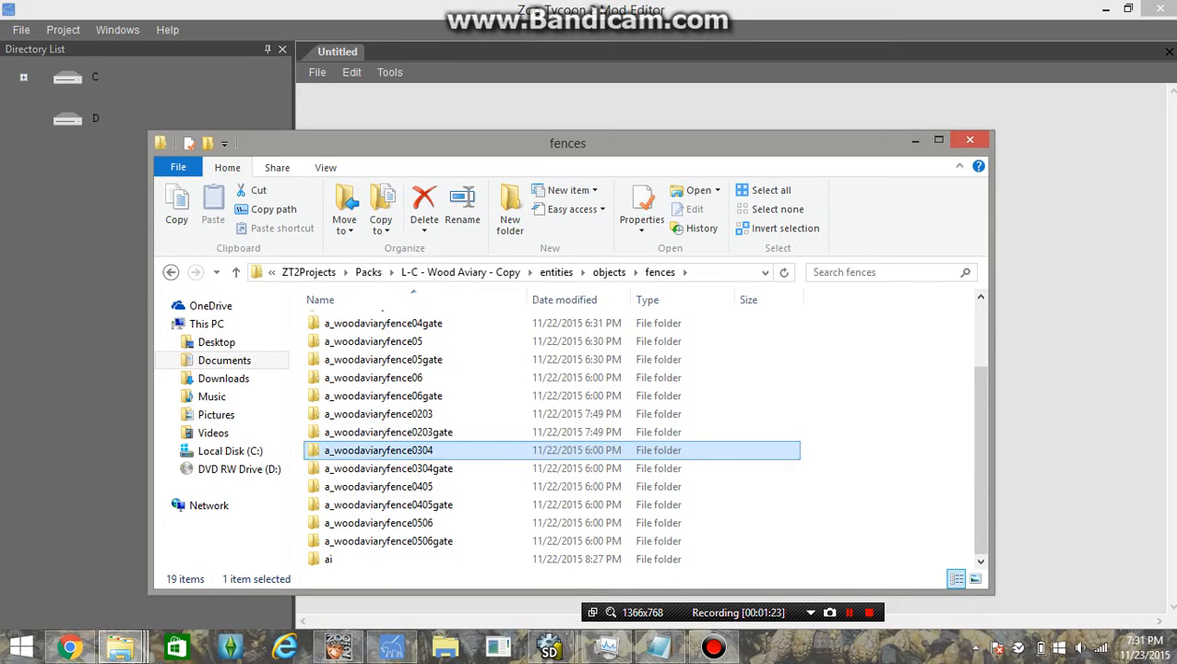
pyautogui.click(517, 487)
pyautogui.click(516, 523)
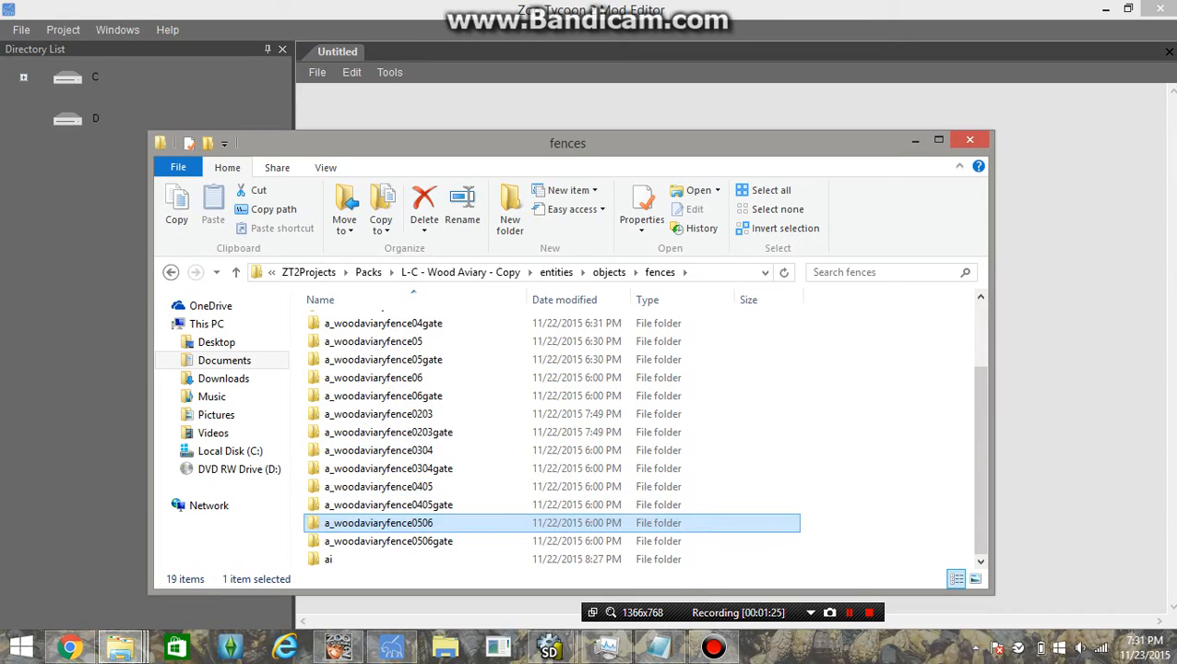
# Open the fences ai folder, then jump back to the L-C - Wood Aviary - Copy folder
pyautogui.scroll(1, 415, 341)
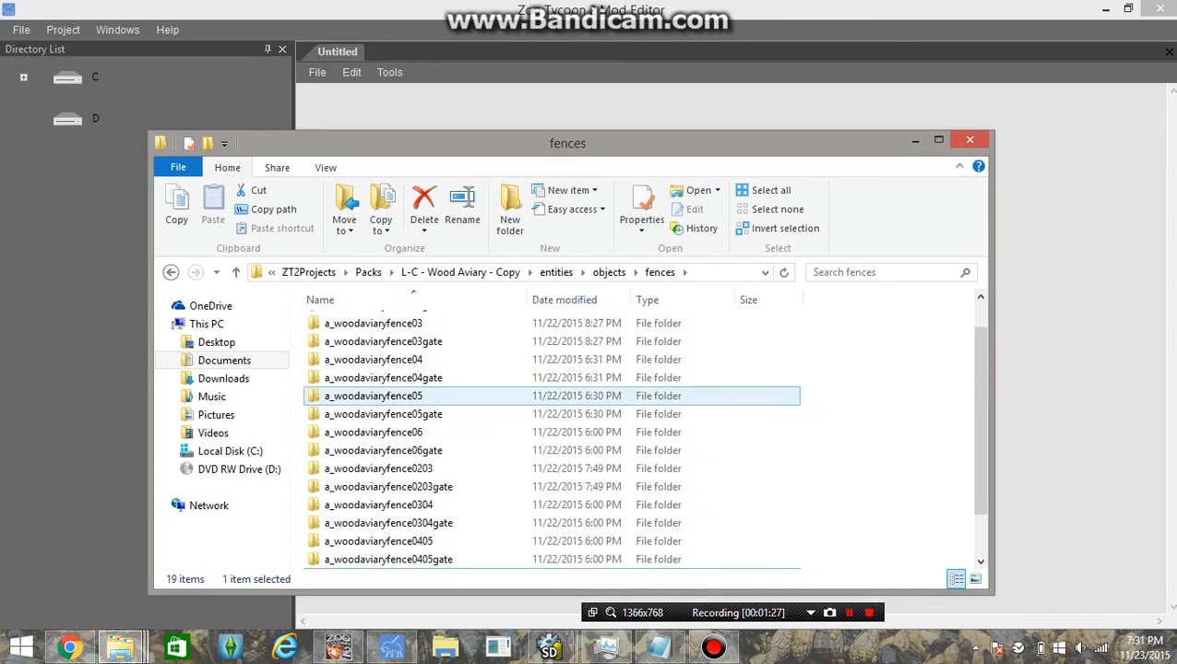
pyautogui.scroll(-1, 416, 487)
pyautogui.click(416, 559)
pyautogui.doubleClick(415, 559)
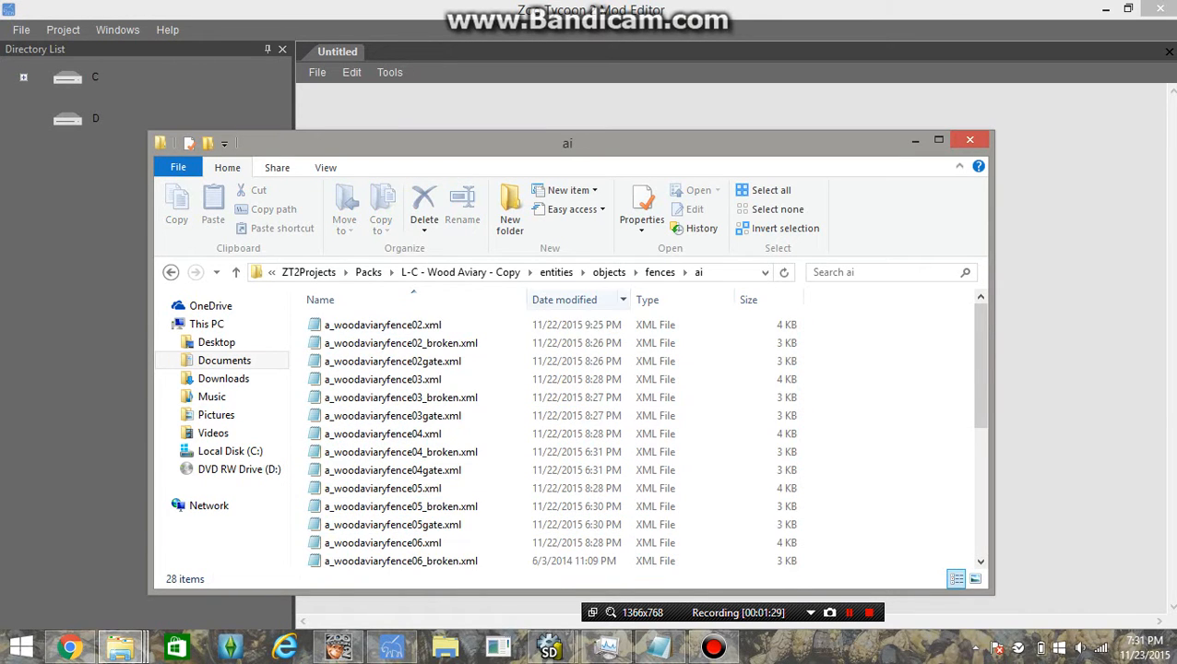
pyautogui.click(459, 272)
# Open lang\1033\woodaviary_names_strings.xml, delete the duplicate closing LOC_STRING line on line 3, and close it
pyautogui.doubleClick(337, 342)
pyautogui.doubleClick(336, 325)
pyautogui.doubleClick(397, 342)
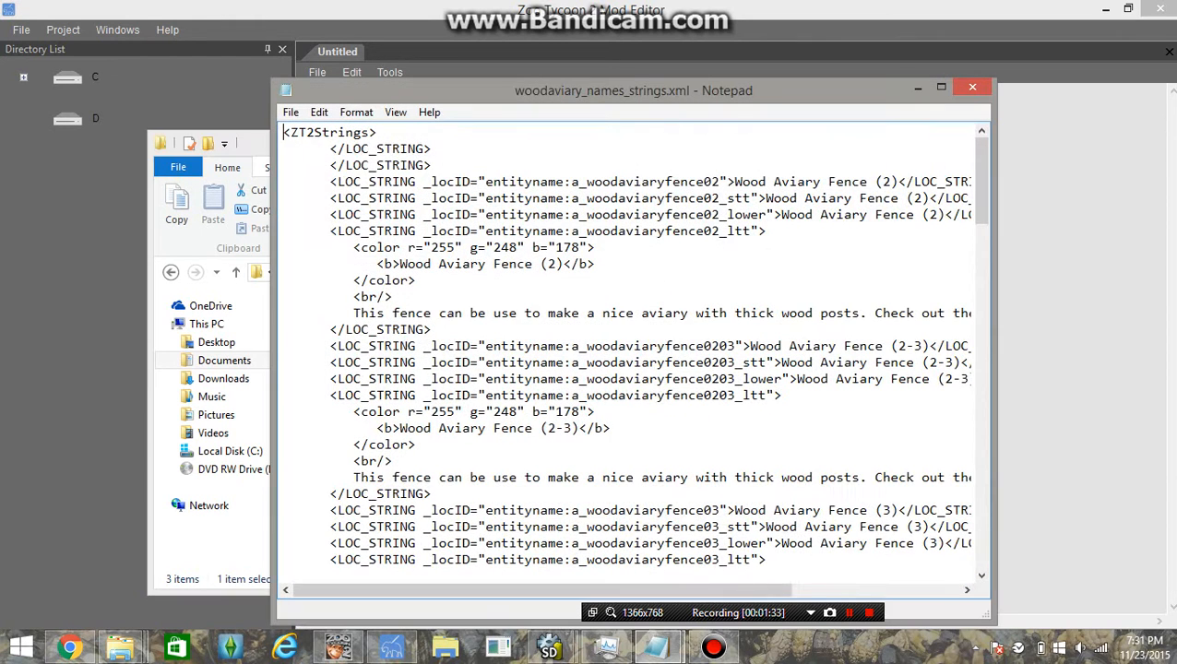
pyautogui.scroll(-3, 397, 342)
pyautogui.scroll(3, 634, 351)
pyautogui.moveTo(434, 166); pyautogui.dragTo(434, 150)
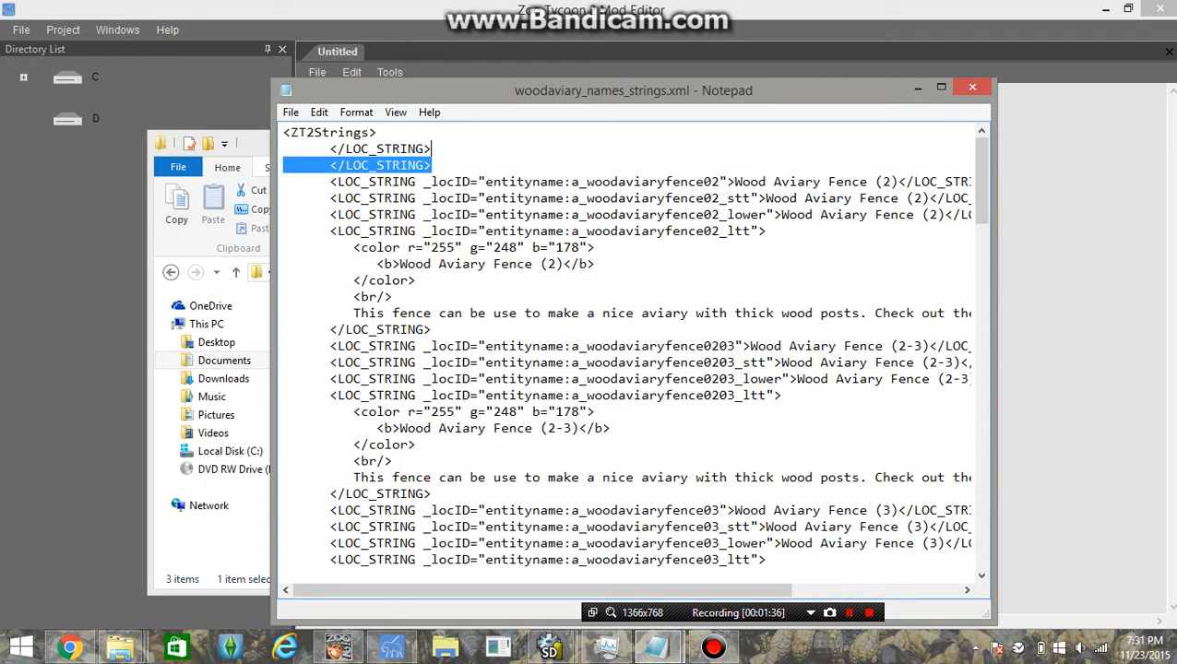
pyautogui.press('Delete')
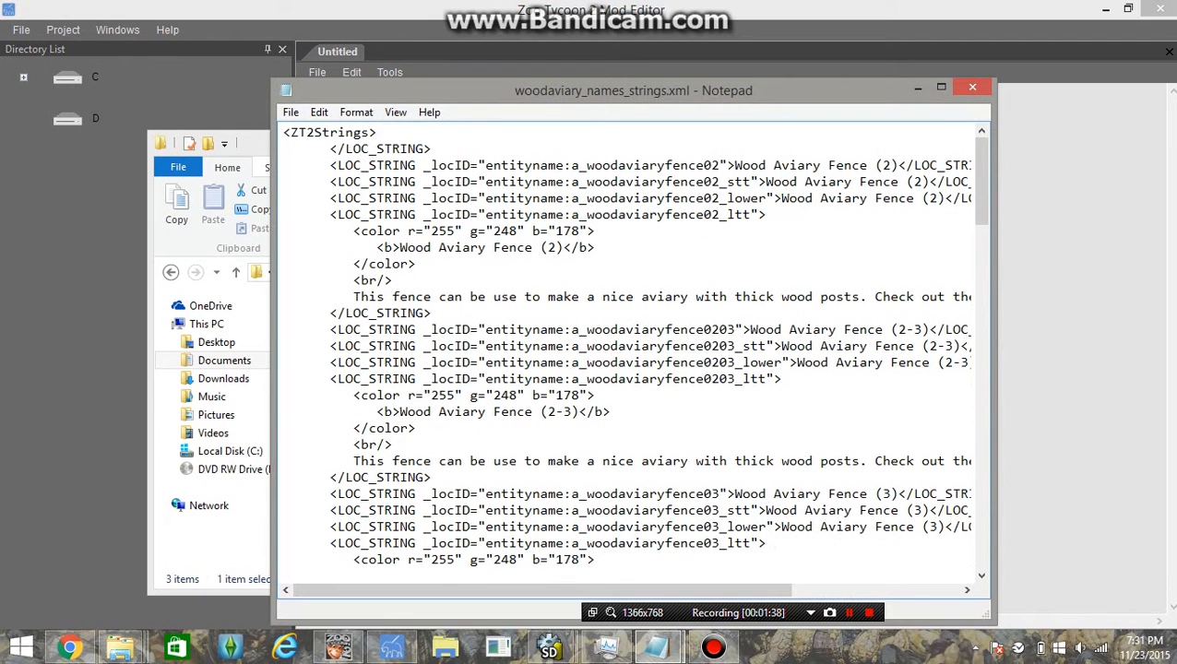
pyautogui.scroll(-20, 634, 351)
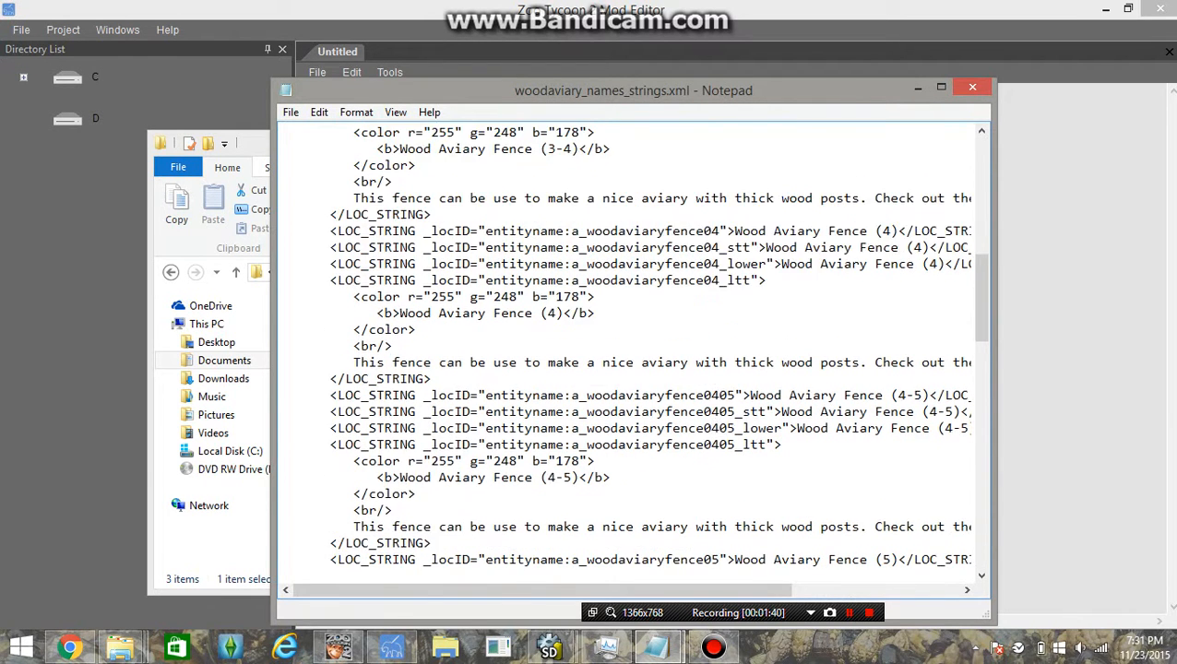
pyautogui.scroll(20, 392, 279)
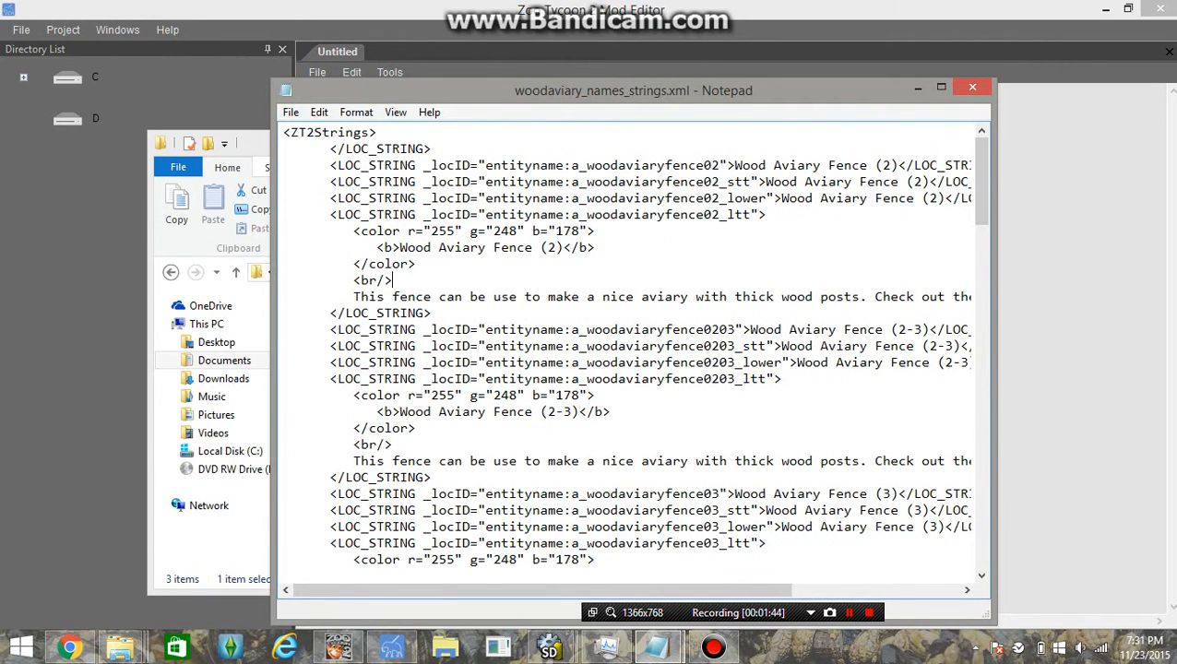
pyautogui.click(973, 86)
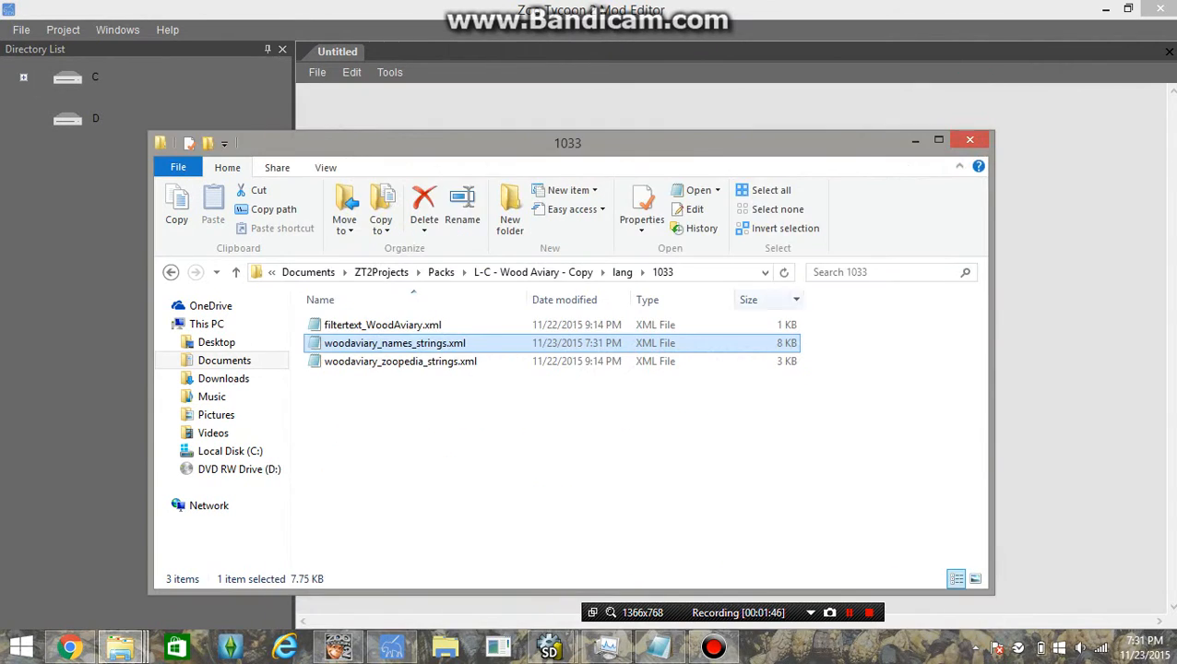
# Reread woodaviary_names_strings.xml and woodaviary_zoopedia_strings.xml, then close Notepad and the folder window
pyautogui.doubleClick(394, 344)
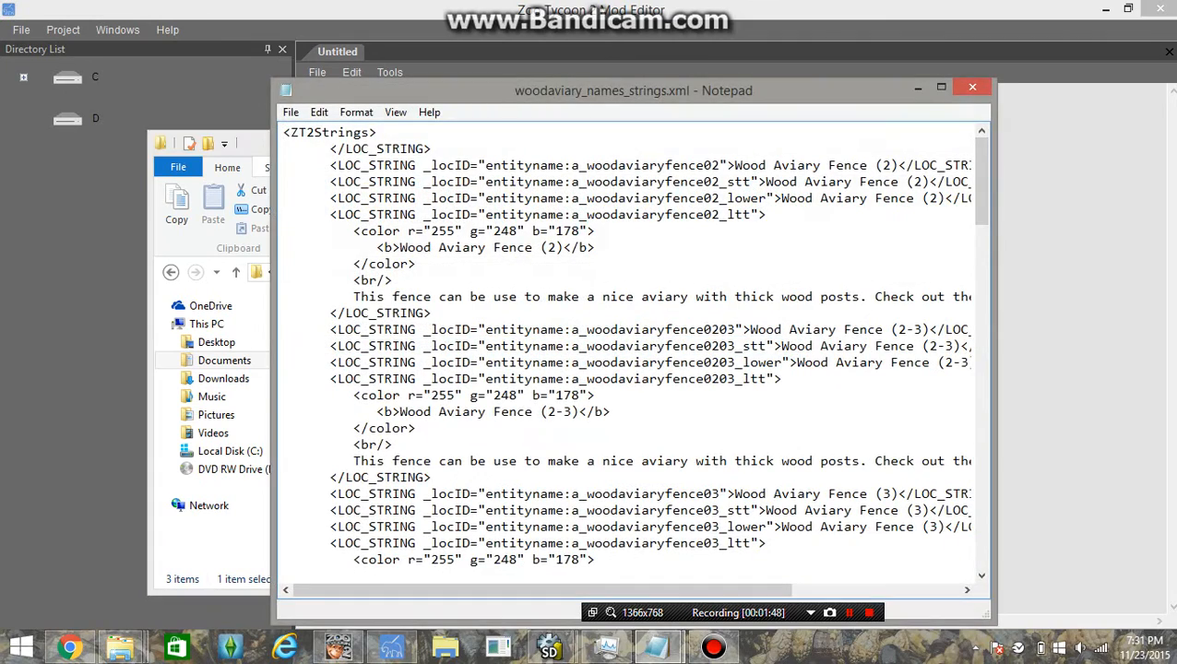
pyautogui.click(973, 87)
pyautogui.doubleClick(397, 362)
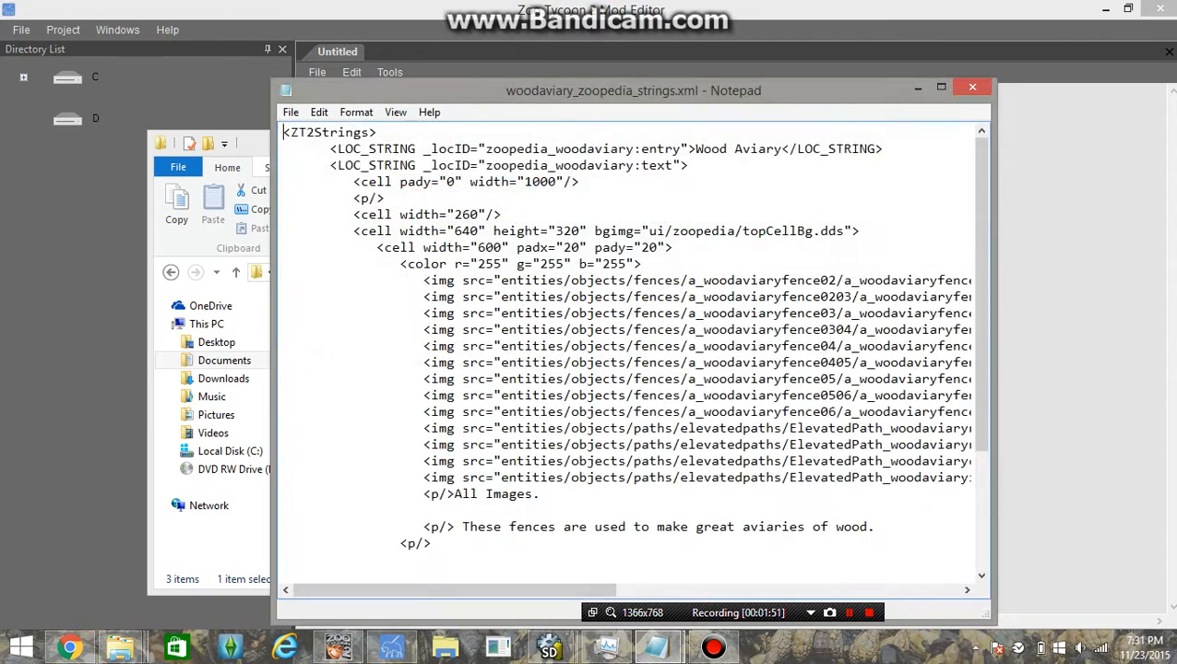
pyautogui.scroll(-2, 397, 361)
pyautogui.scroll(2, 627, 355)
pyautogui.moveTo(454, 590)
pyautogui.mouseDown()
pyautogui.moveTo(699, 590)
pyautogui.moveTo(452, 591)
pyautogui.mouseUp()
pyautogui.click(972, 87)
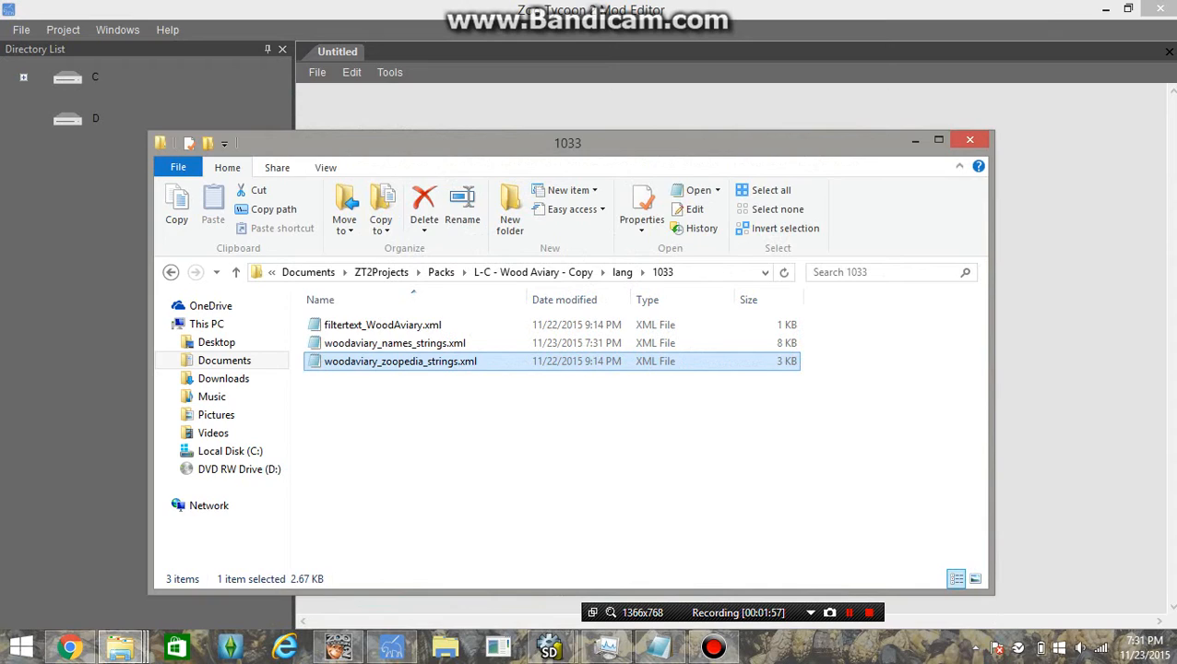
pyautogui.click(969, 139)
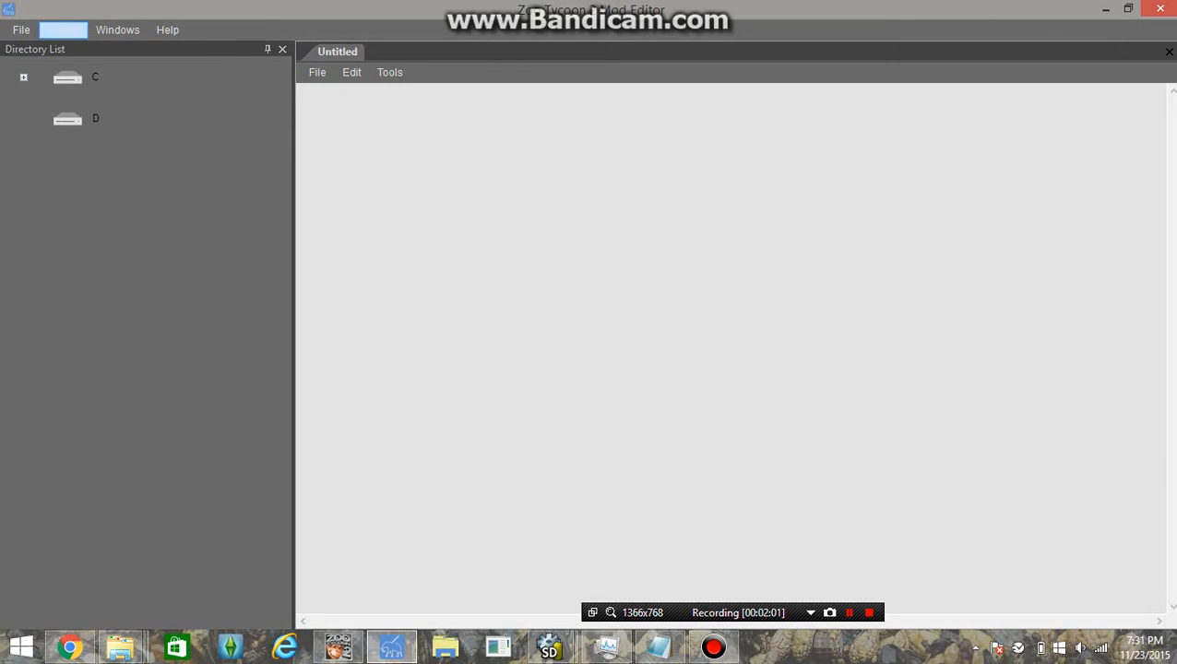
# Show the Project menu's project directory and project info entries
pyautogui.click(62, 30)
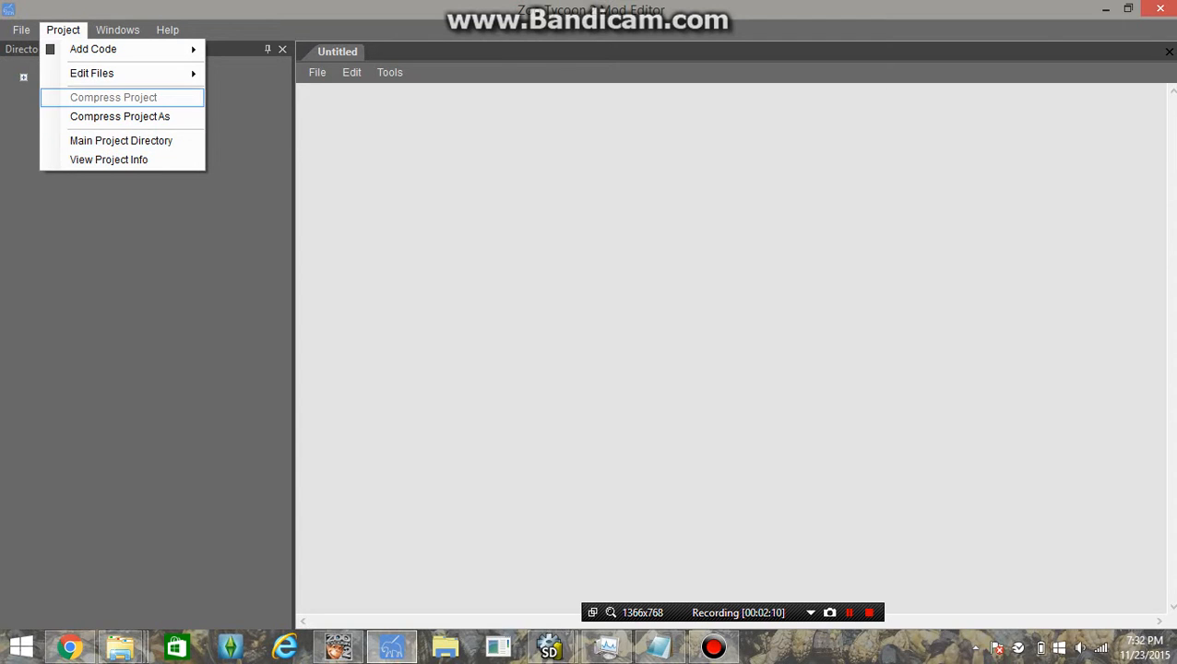
pyautogui.moveTo(92, 73)
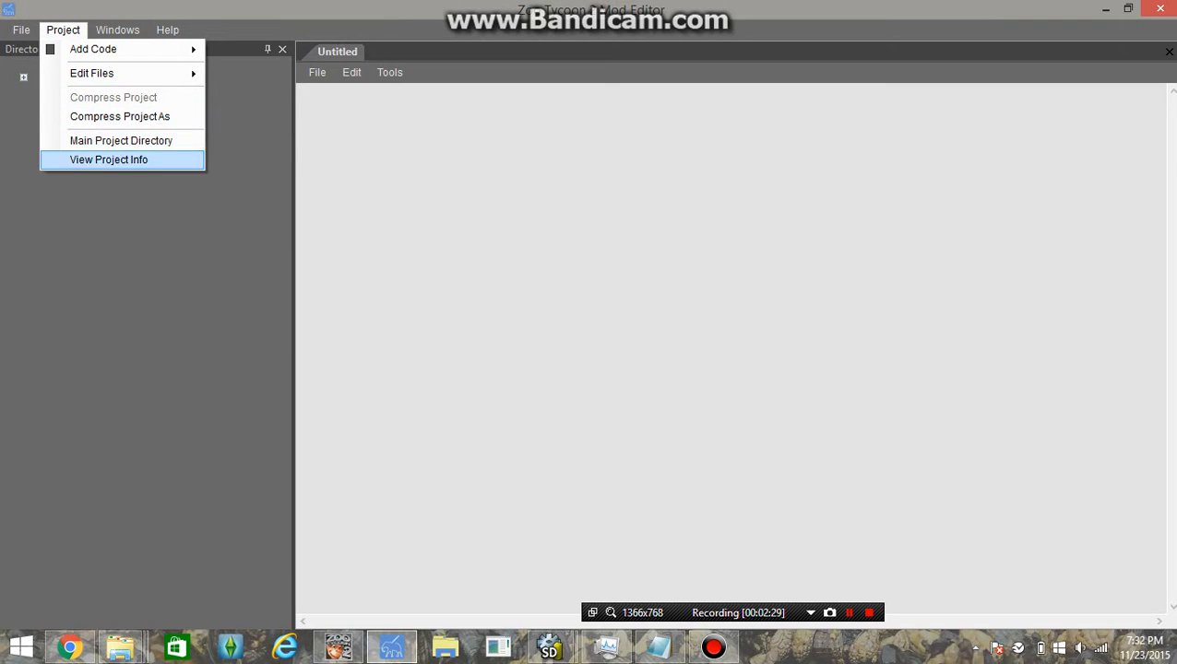
# Open Main Project Directory and clear the wrongly pasted text from the Directory field
pyautogui.click(121, 142)
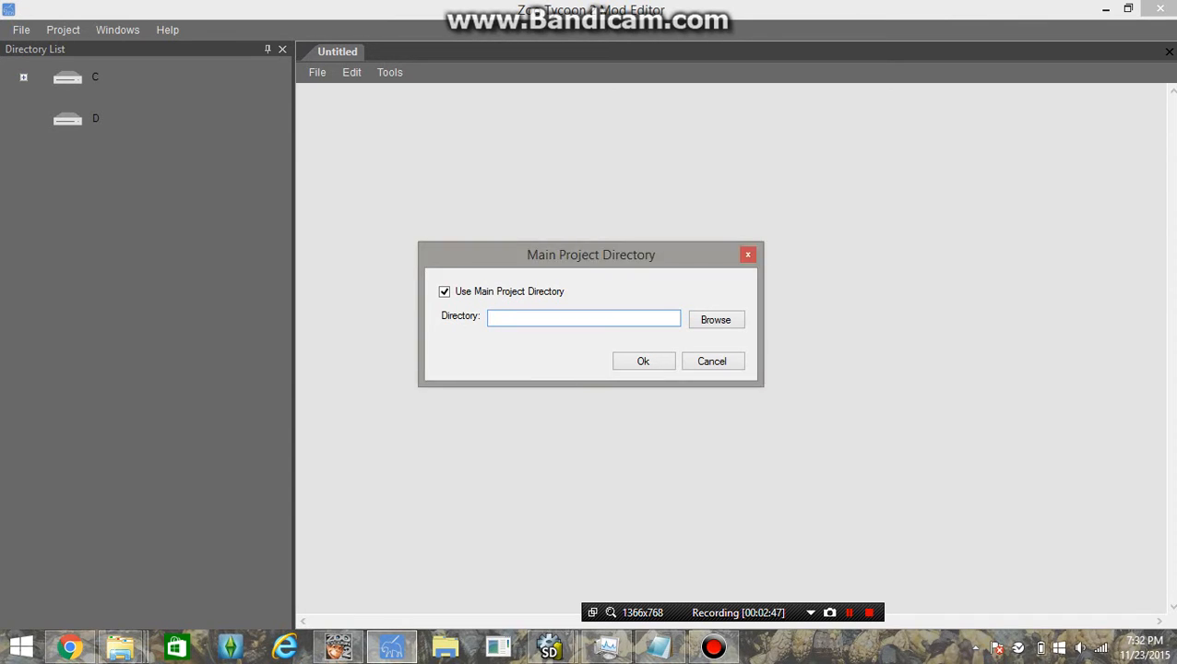
pyautogui.rightClick(604, 320)
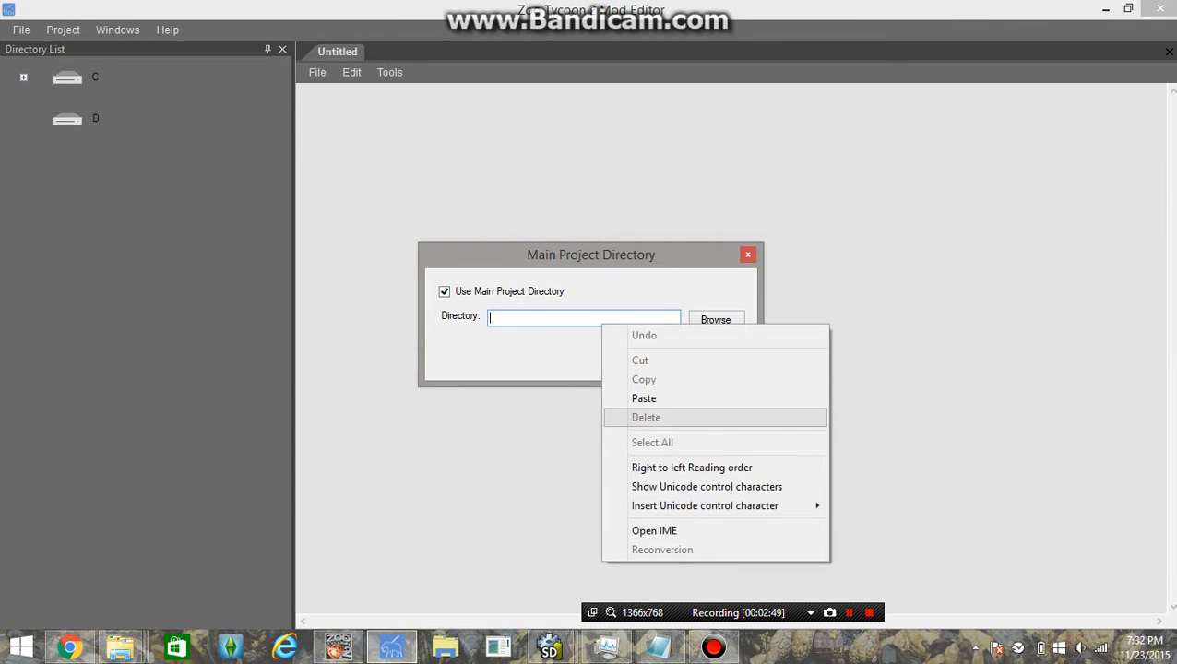
pyautogui.click(644, 397)
pyautogui.moveTo(667, 318); pyautogui.dragTo(470, 320)
pyautogui.press('BackSpace')
pyautogui.press('BackSpace')
pyautogui.press('BackSpace')
pyautogui.press('BackSpace')
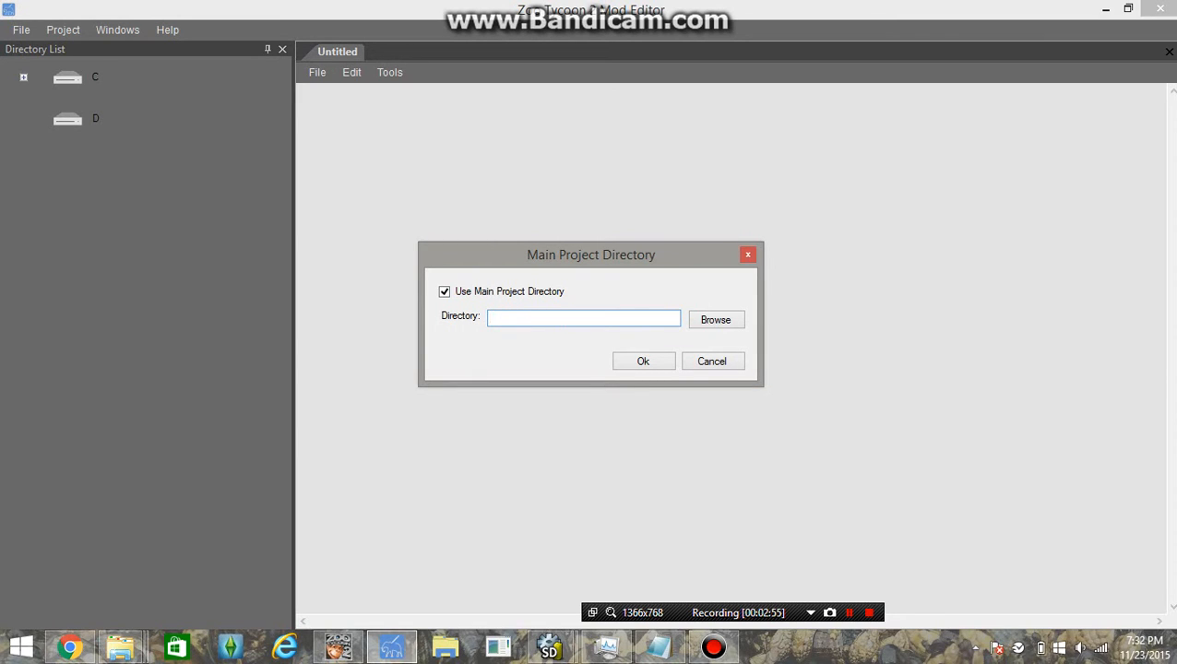
# Copy the full L-C - Wood Aviary - Copy folder path from Explorer's address bar
pyautogui.click(71, 648)
pyautogui.click(70, 648)
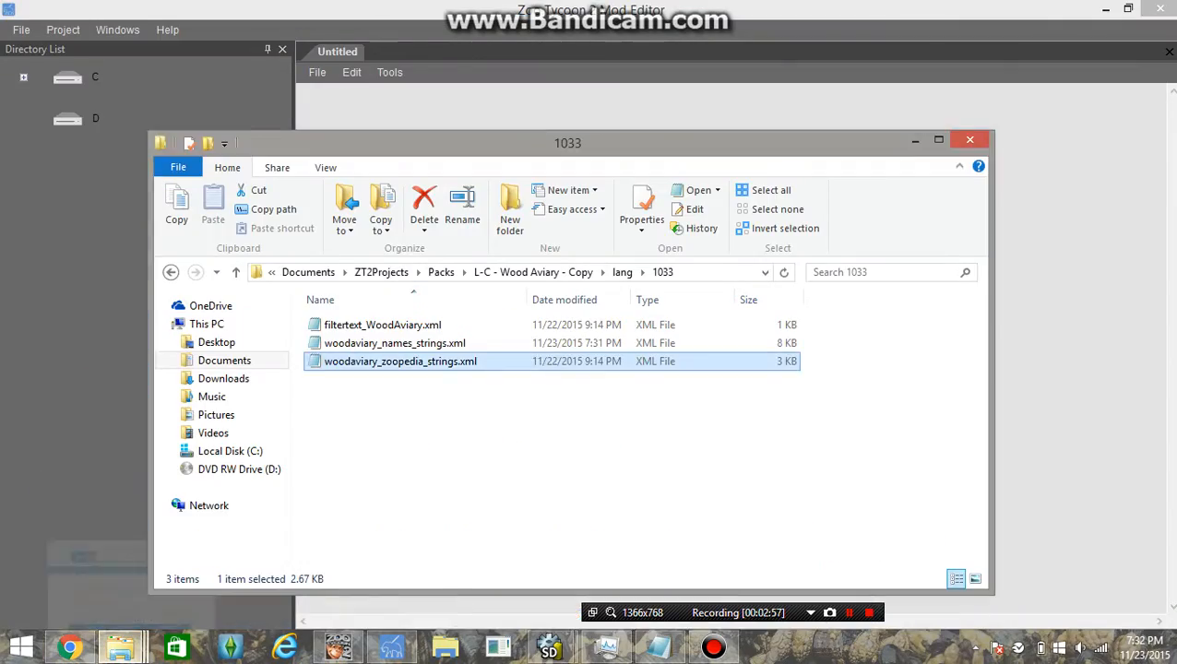
pyautogui.moveTo(120, 648)
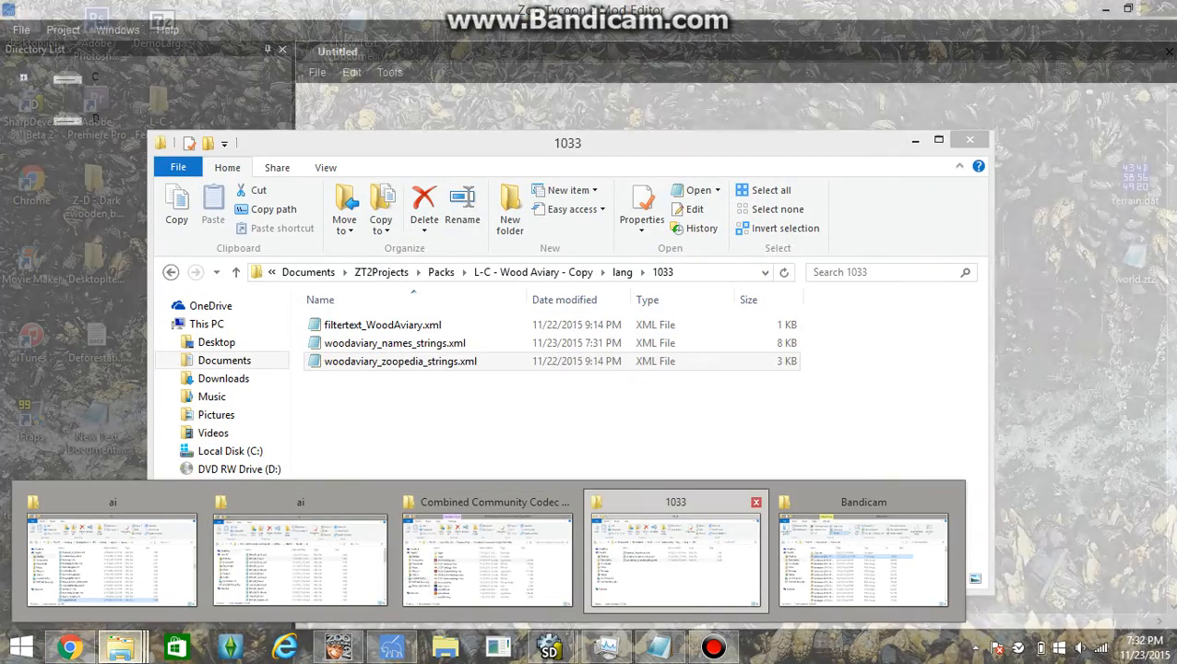
pyautogui.click(676, 553)
pyautogui.click(533, 272)
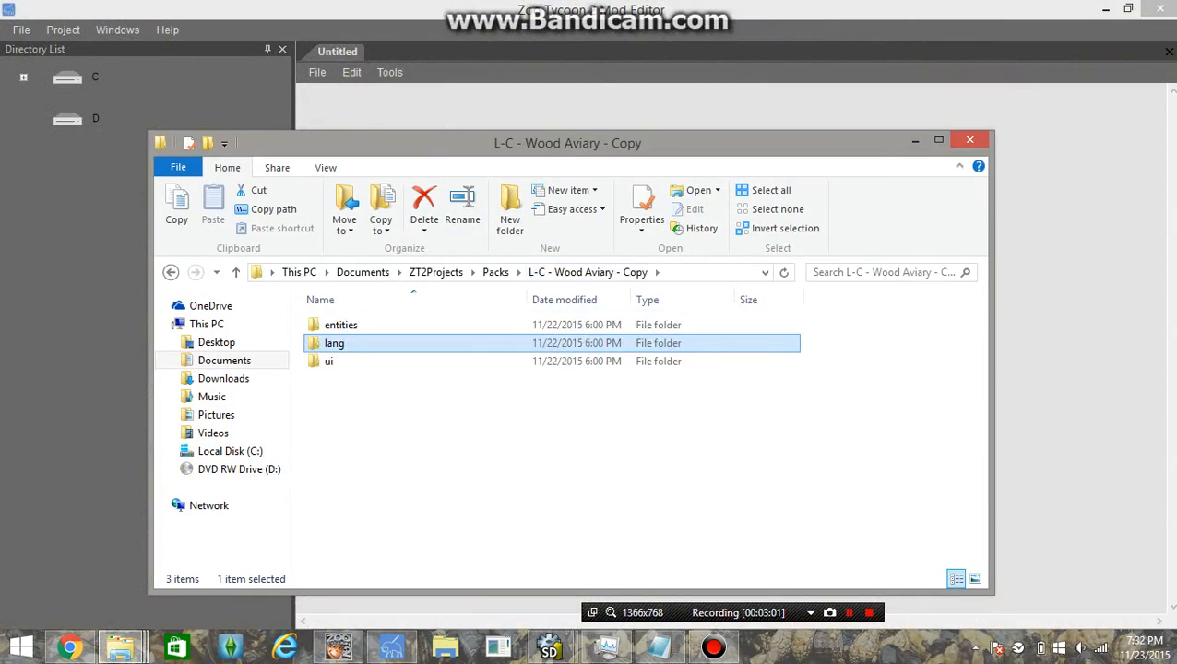
pyautogui.click(670, 273)
pyautogui.rightClick(670, 275)
pyautogui.click(710, 333)
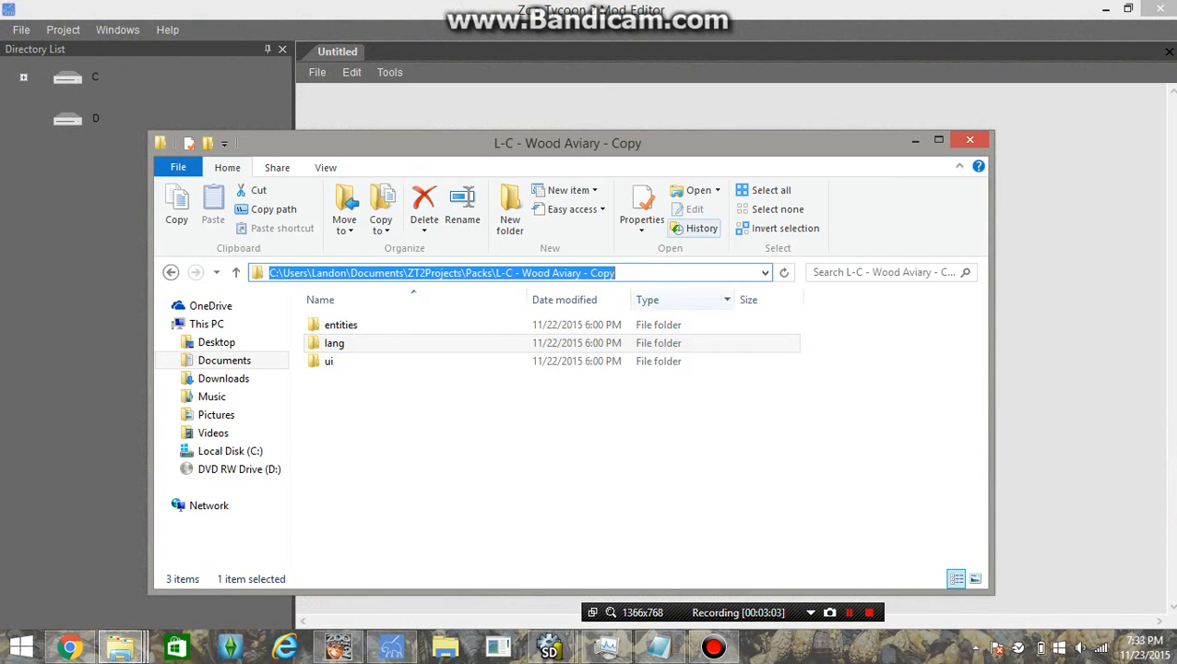
# Paste the pack folder path into Directory and confirm with Ok
pyautogui.click(694, 107)
pyautogui.rightClick(648, 318)
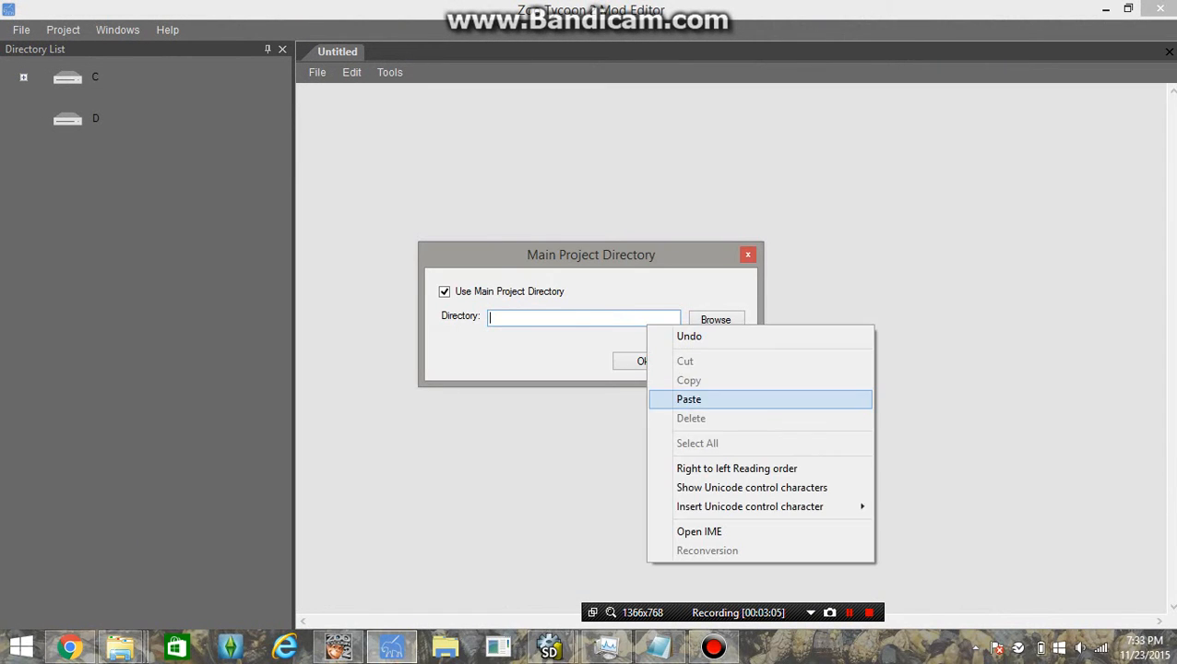
pyautogui.click(688, 398)
pyautogui.click(644, 362)
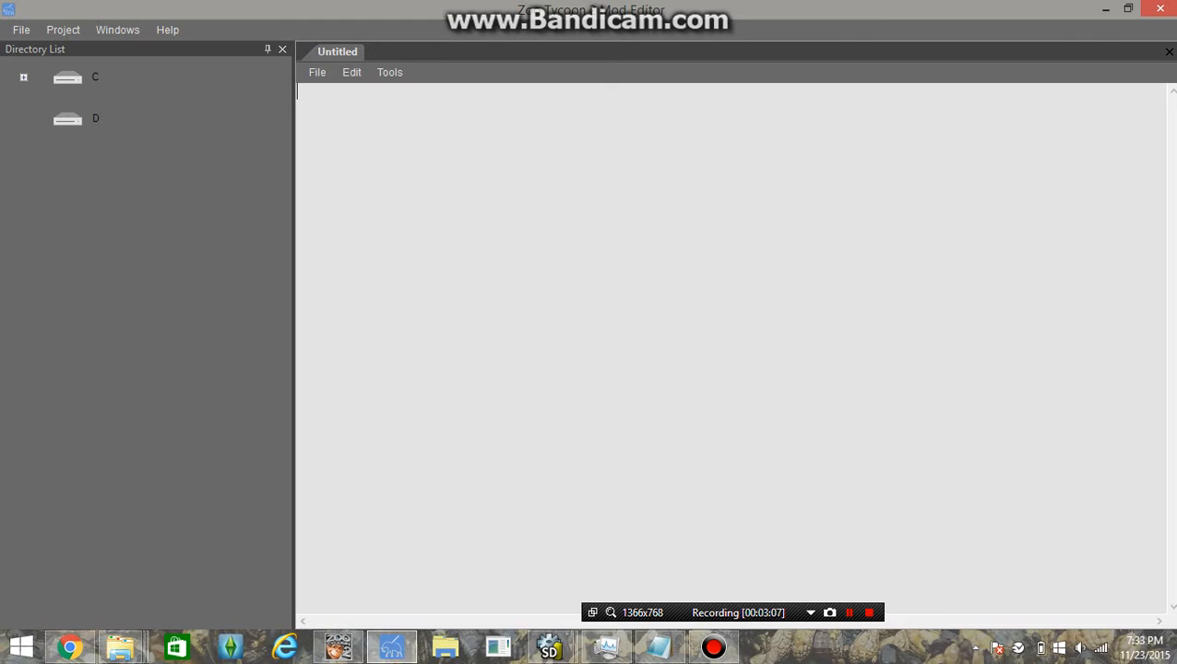
# In View Project Info, use the main project directory and get info, showing 9 fences
pyautogui.click(63, 30)
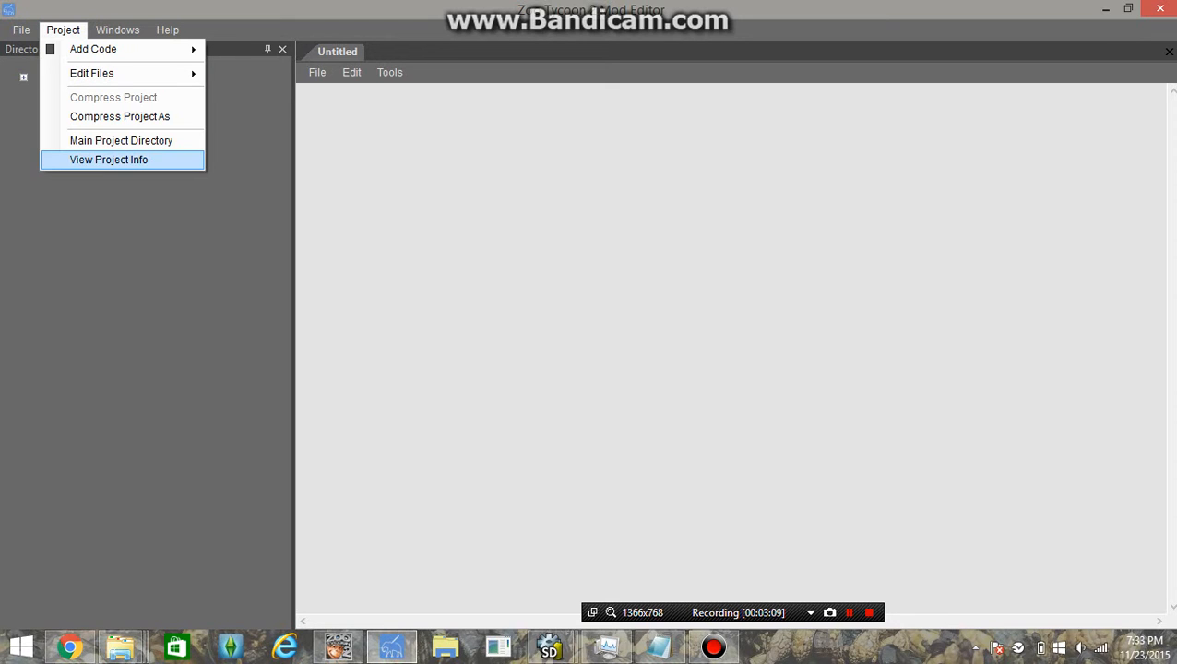
pyautogui.click(108, 159)
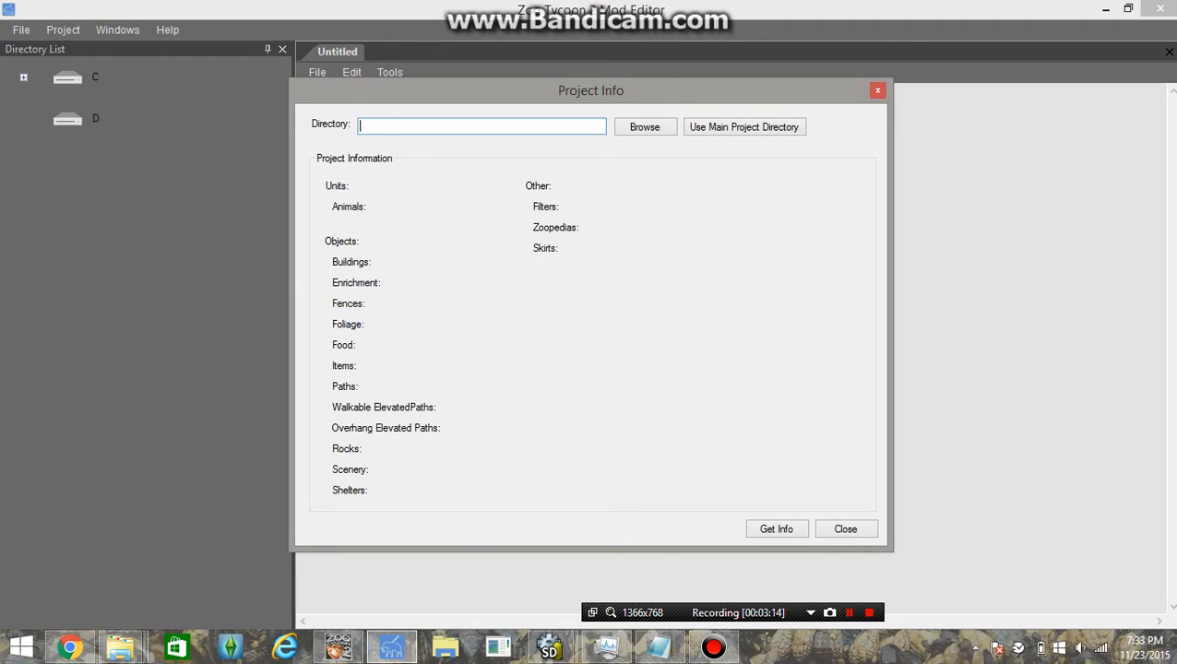
pyautogui.click(743, 126)
pyautogui.click(777, 528)
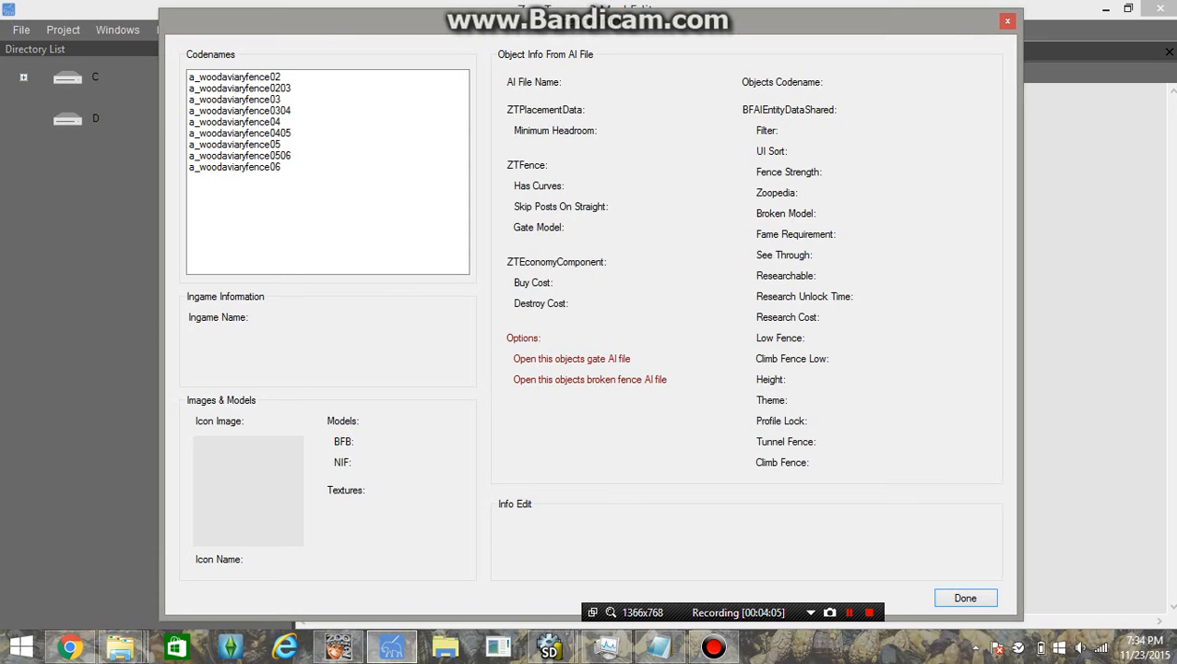
# Step through the wood aviary fence codenames, ending on a_woodaviaryfence02 (Wood Aviary Fence (2), cost 100)
pyautogui.moveTo(591, 21); pyautogui.dragTo(604, 178)
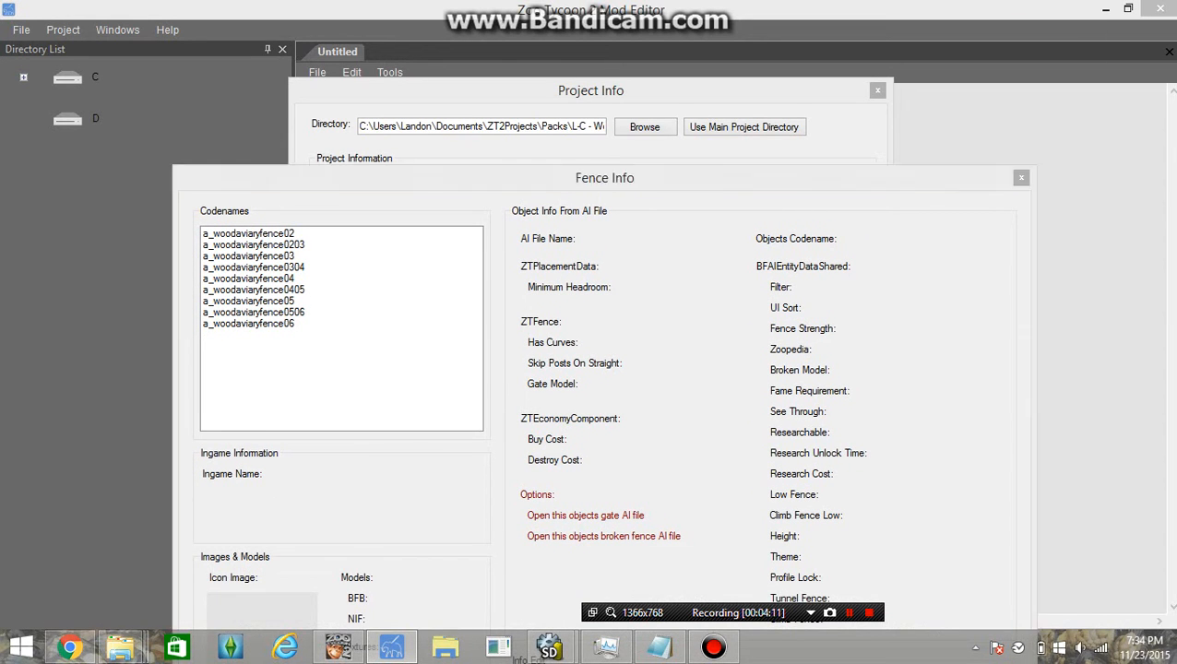
pyautogui.moveTo(604, 178); pyautogui.dragTo(571, 31)
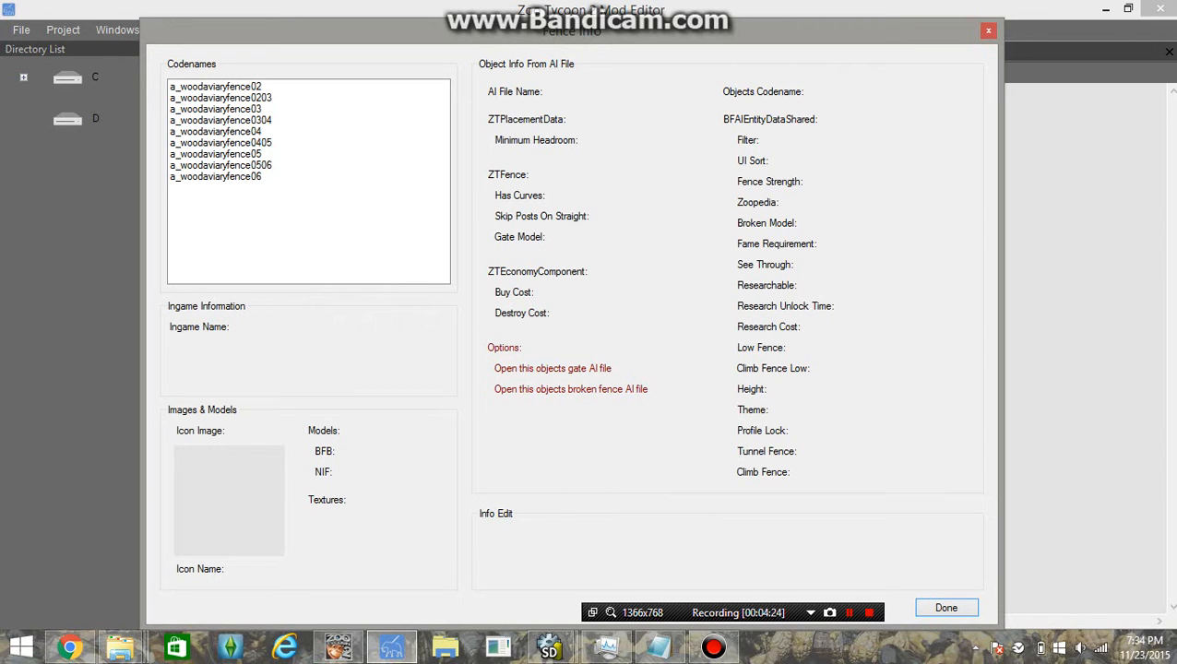
pyautogui.click(216, 87)
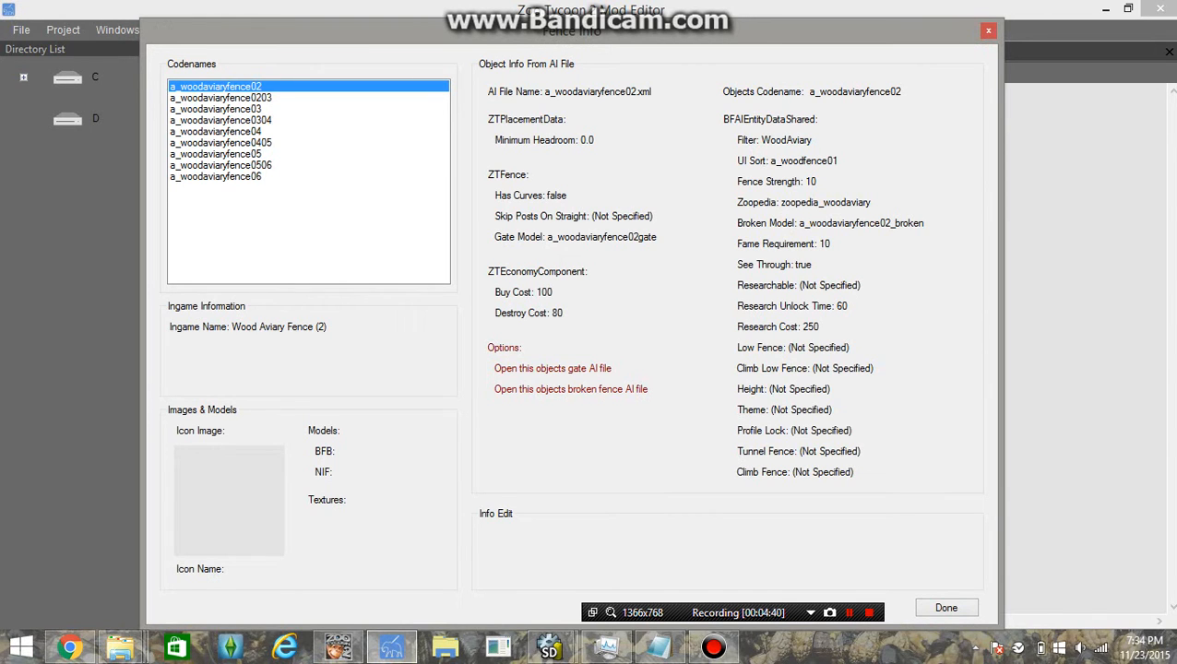
pyautogui.press('Down')
pyautogui.press('Down')
pyautogui.press('Down')
pyautogui.press('Down')
pyautogui.press('Down')
pyautogui.press('Down')
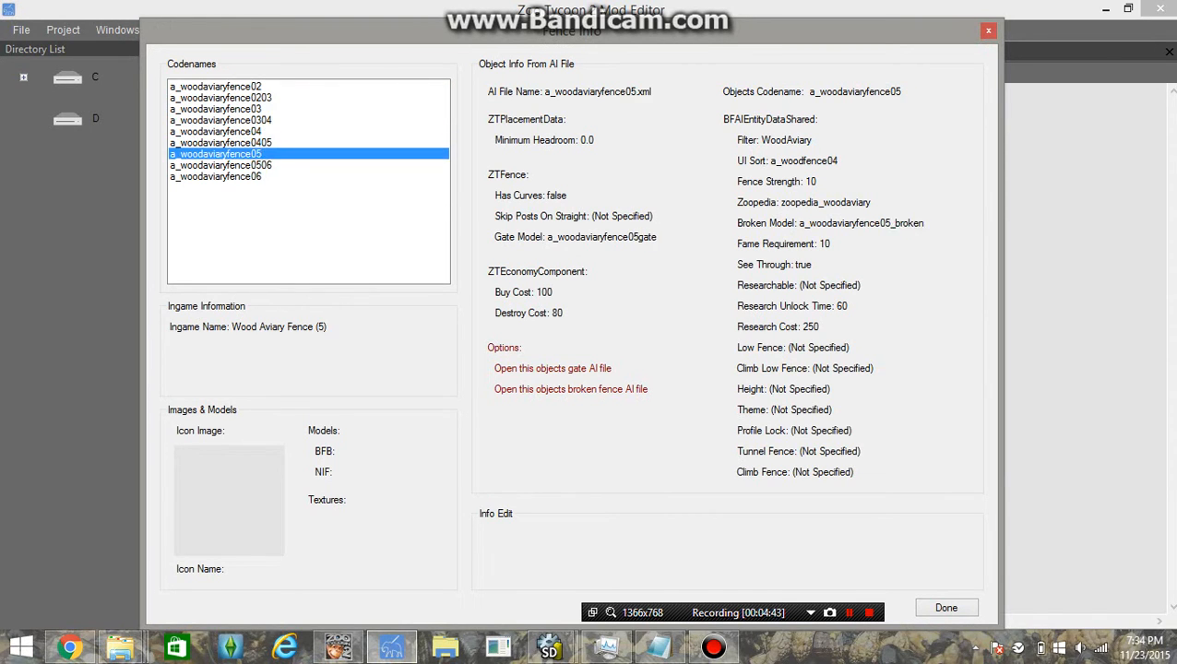
pyautogui.press('Down')
pyautogui.press('Down')
pyautogui.press('Up')
pyautogui.press('Up')
pyautogui.press('Up')
pyautogui.press('Up')
pyautogui.press('Up')
pyautogui.press('Up')
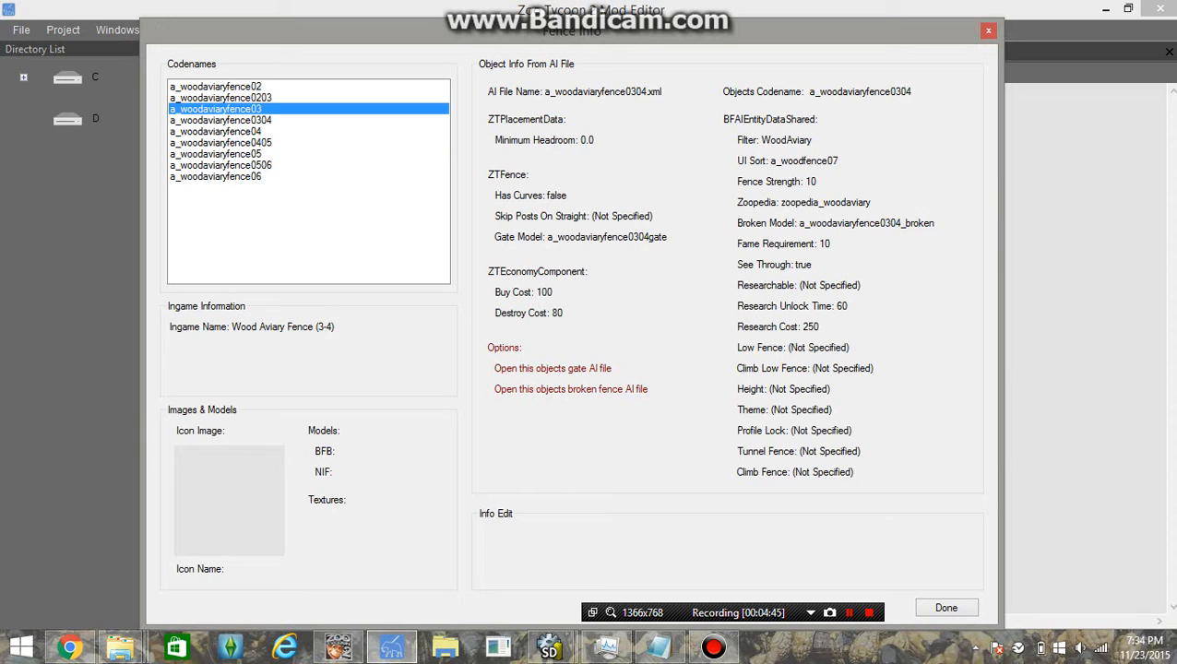
pyautogui.press('Up')
pyautogui.press('Up')
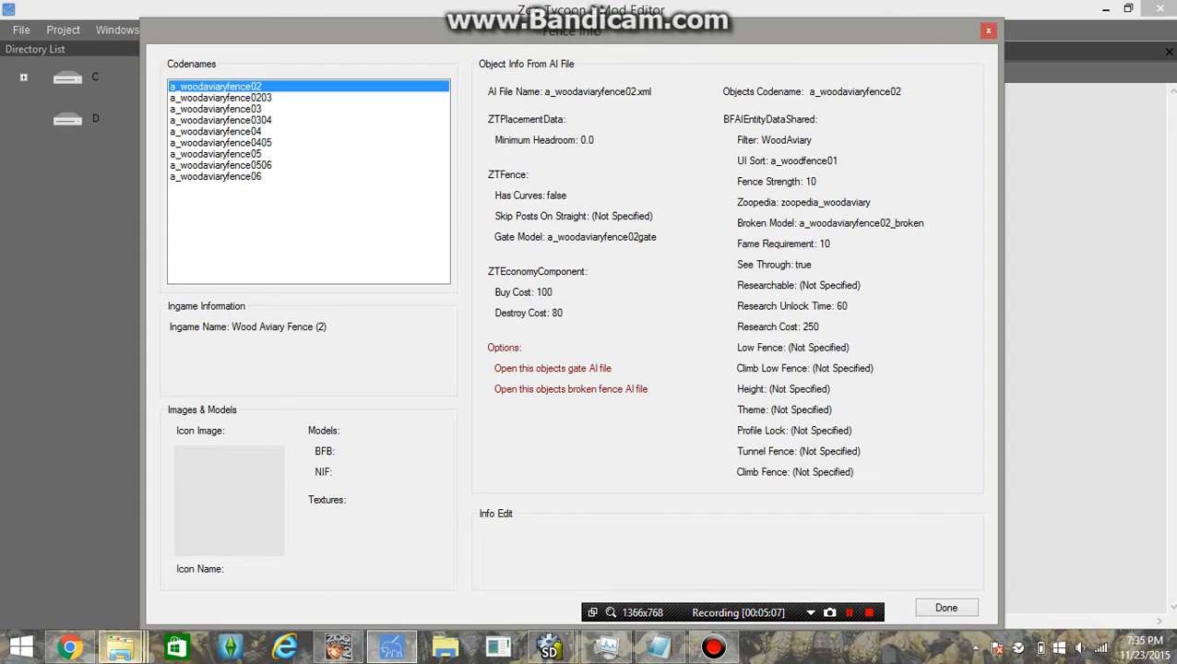
# In the Wood Aviary pack folder, open entities > objects > fences
pyautogui.moveTo(120, 648)
pyautogui.moveTo(111, 553)
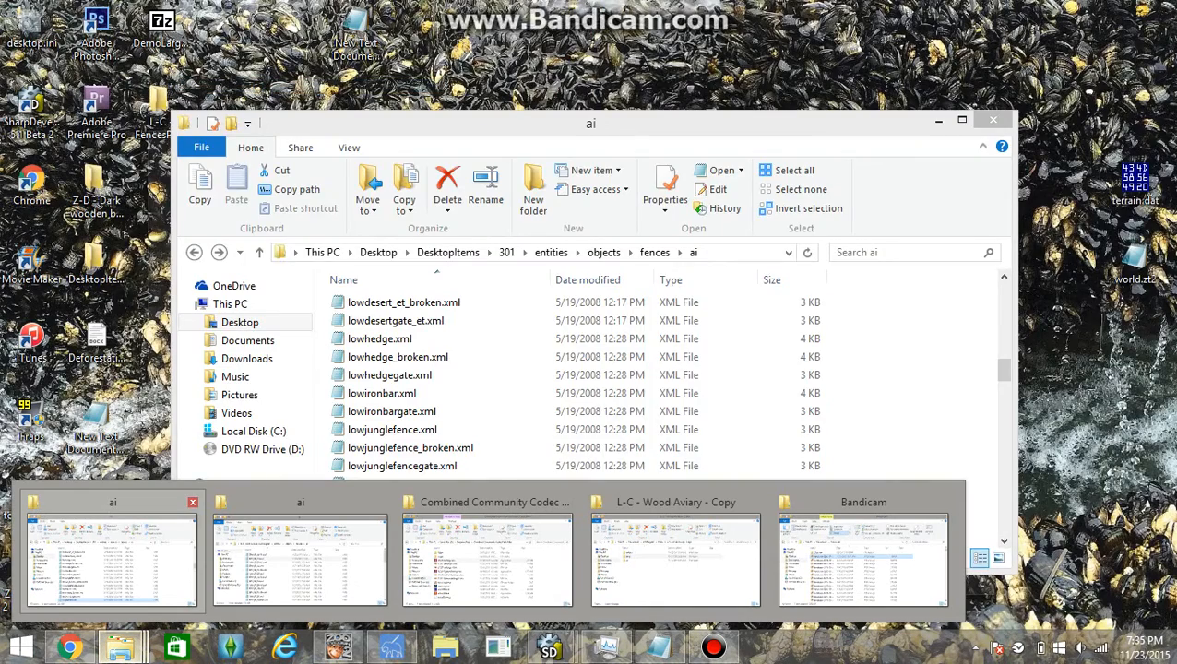
pyautogui.moveTo(676, 558)
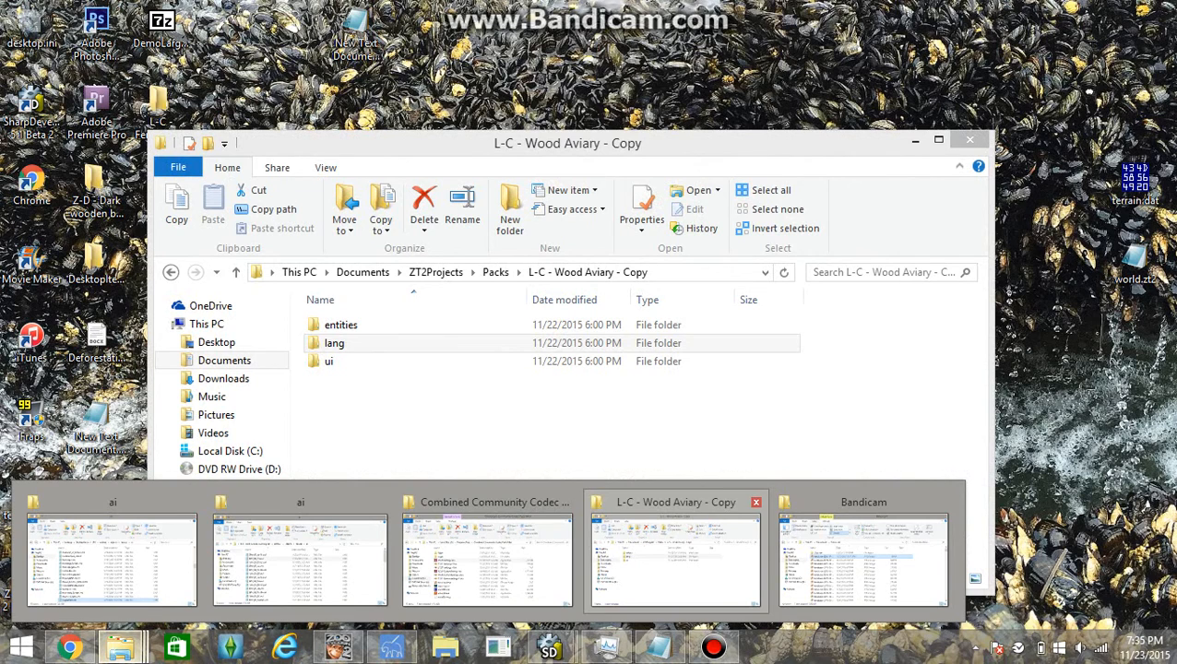
pyautogui.click(676, 558)
pyautogui.doubleClick(341, 324)
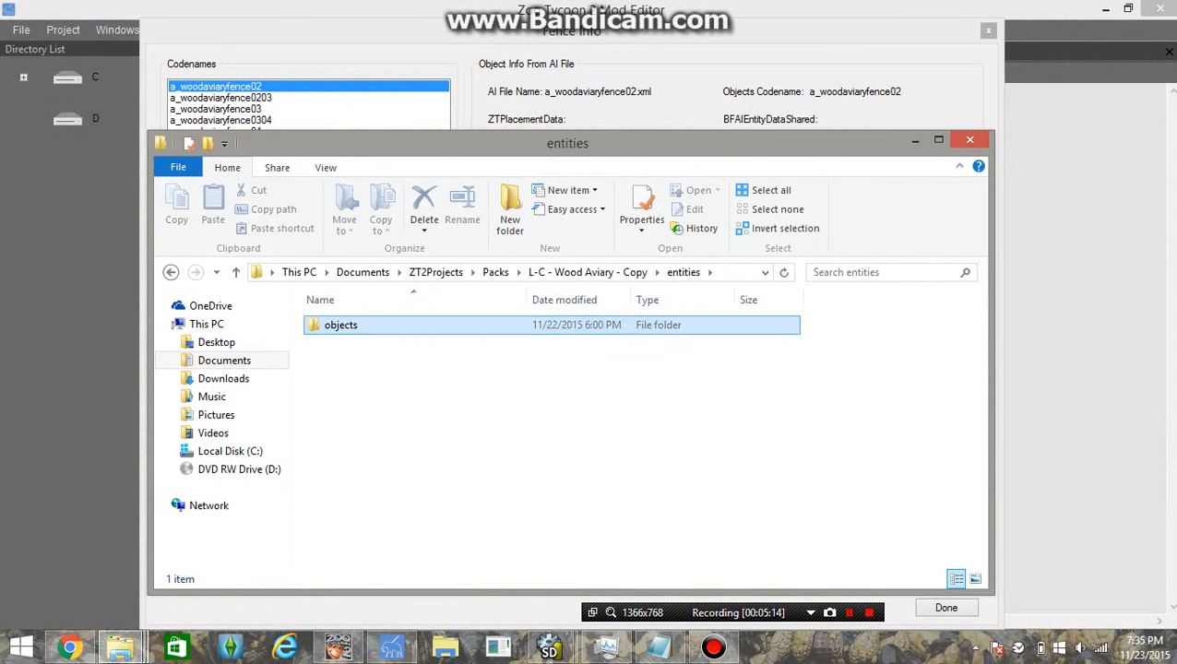
pyautogui.doubleClick(340, 324)
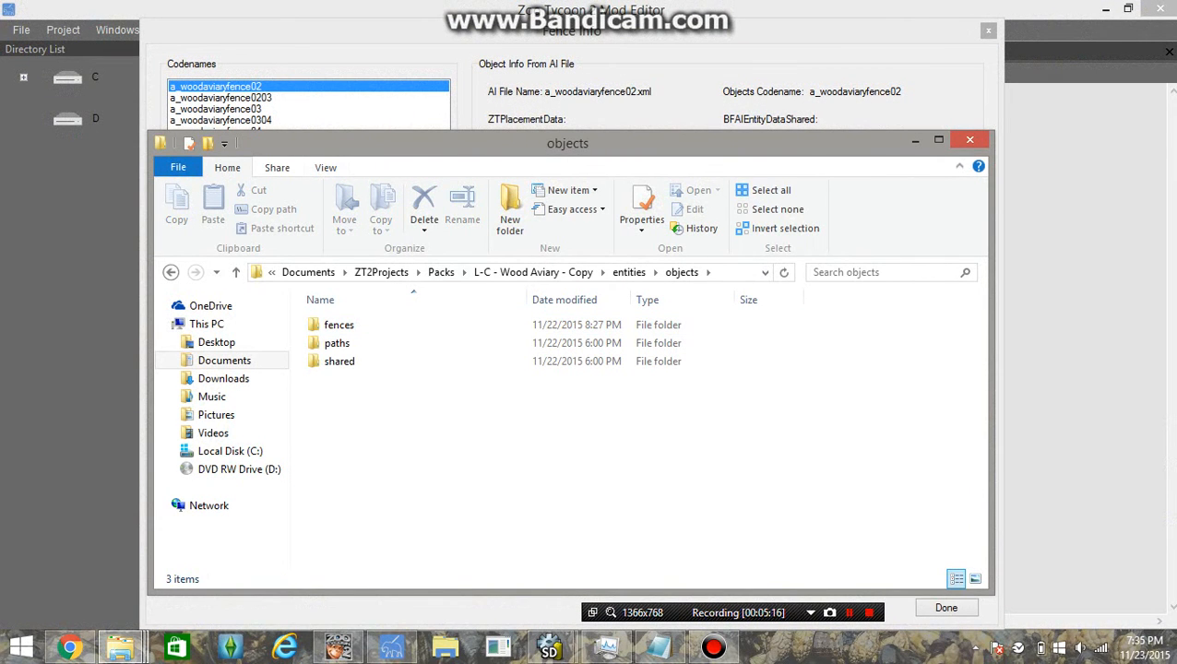
pyautogui.doubleClick(339, 325)
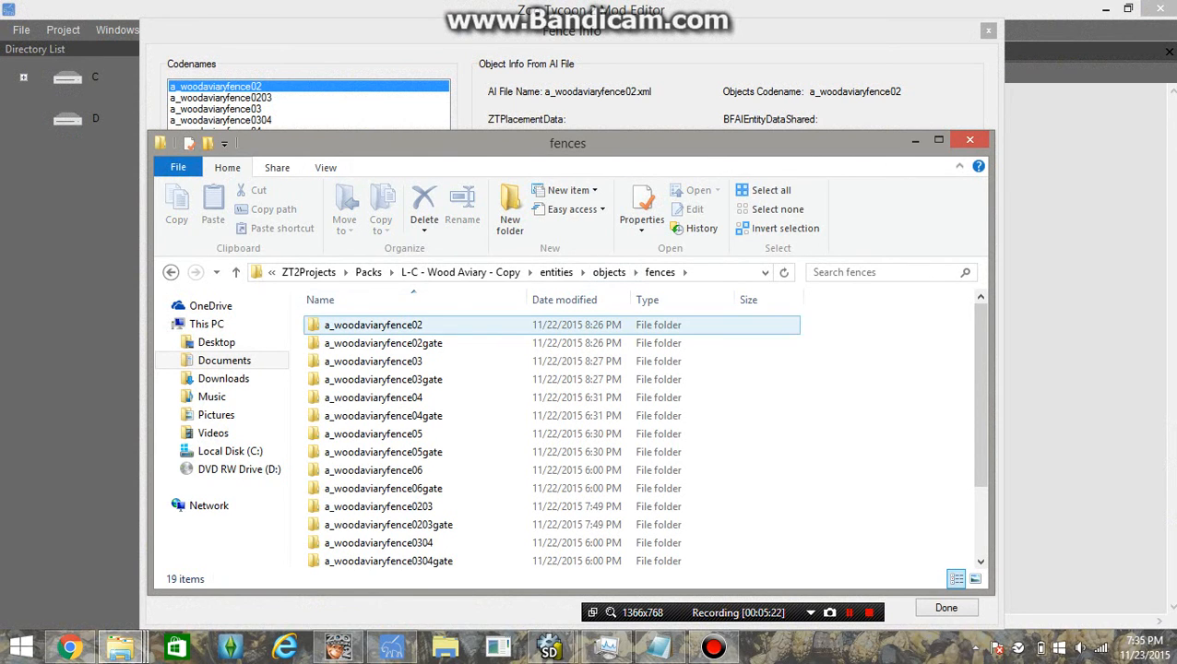
# Open the fences ai folder and a_woodaviaryfence02.xml in Notepad
pyautogui.click(450, 324)
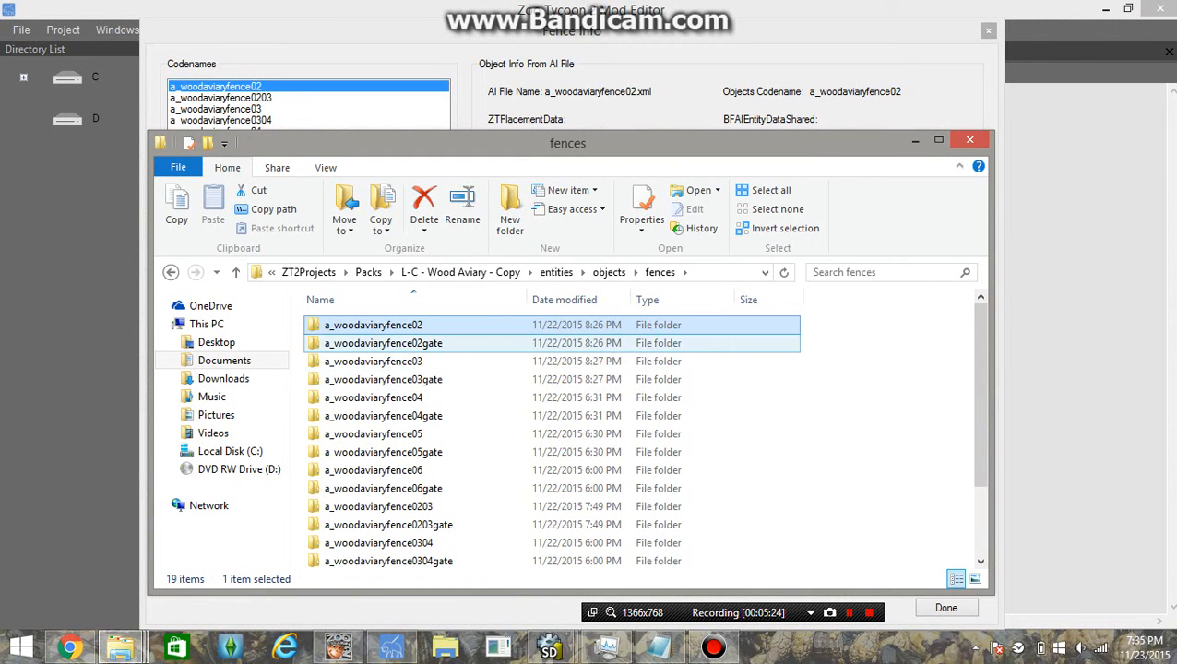
pyautogui.scroll(-2, 419, 343)
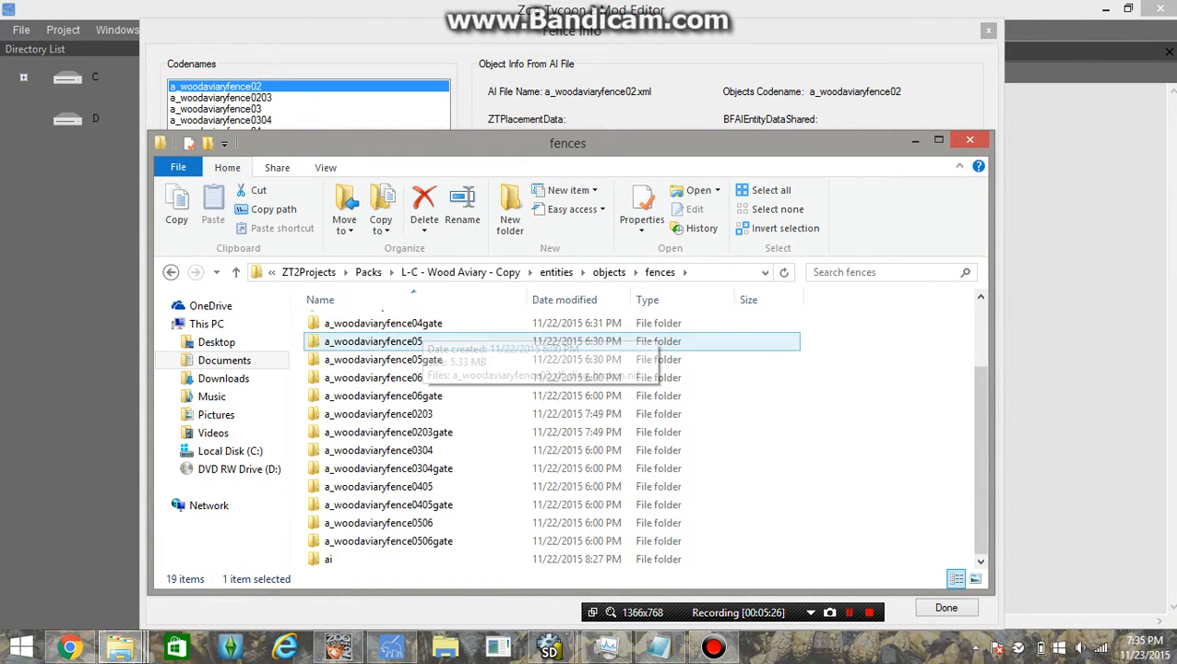
pyautogui.doubleClick(420, 559)
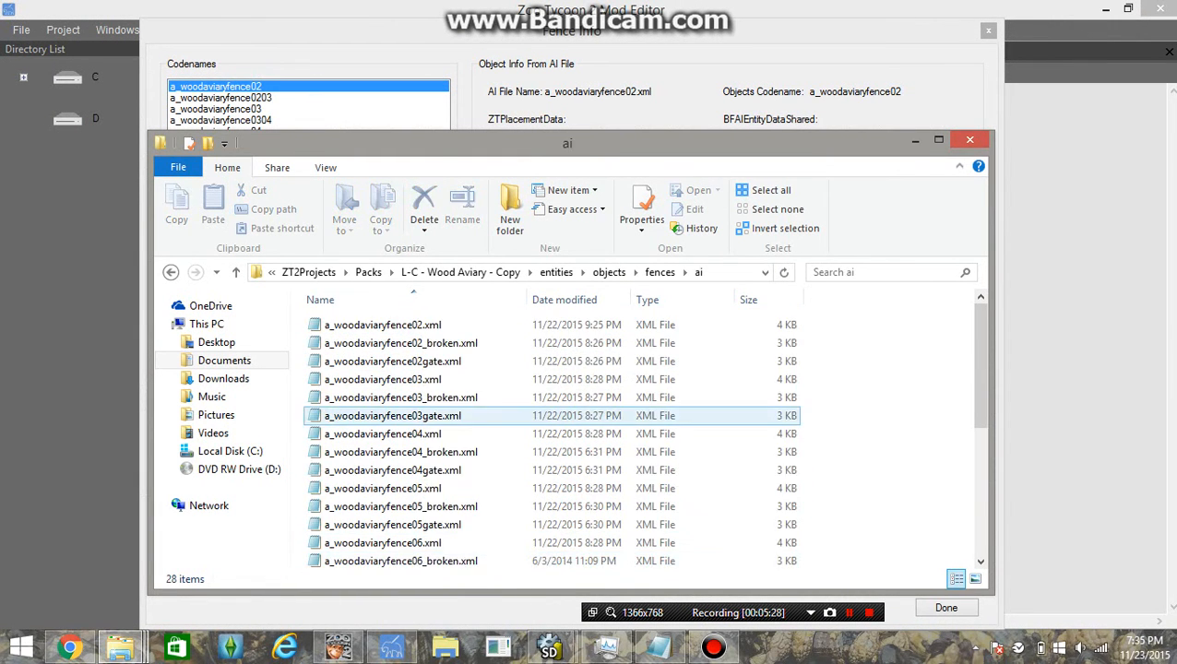
pyautogui.doubleClick(383, 325)
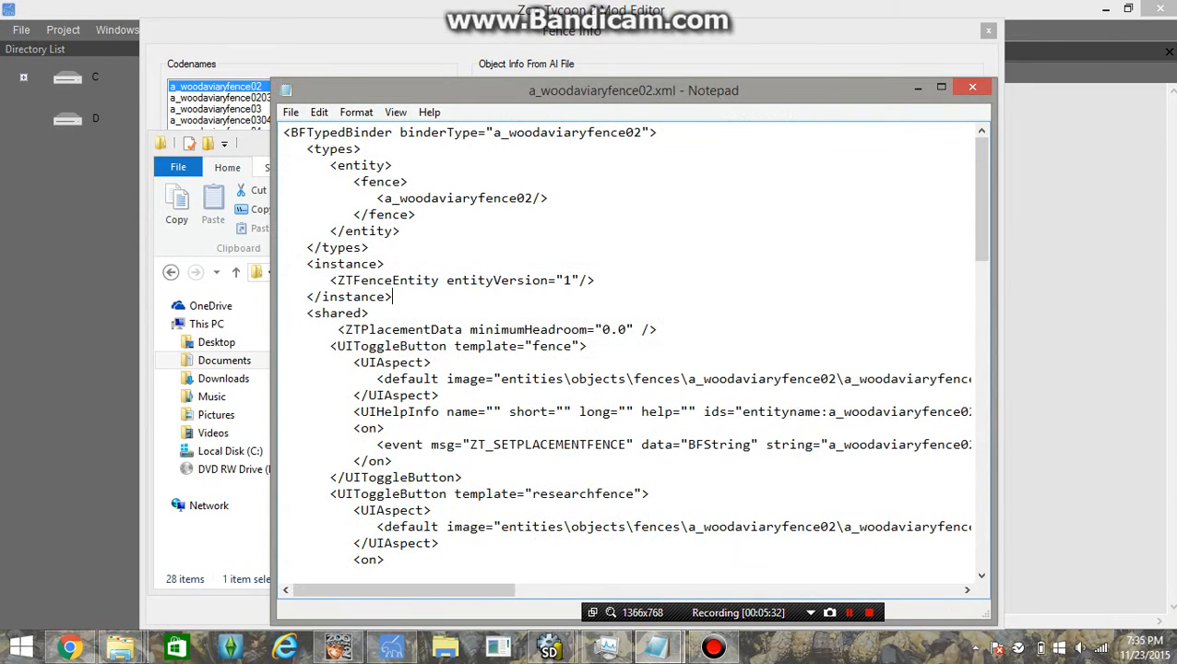
# Check that a_woodaviaryfence02.xml has minimumHeadroom="0.0", then close Notepad
pyautogui.scroll(-2, 634, 345)
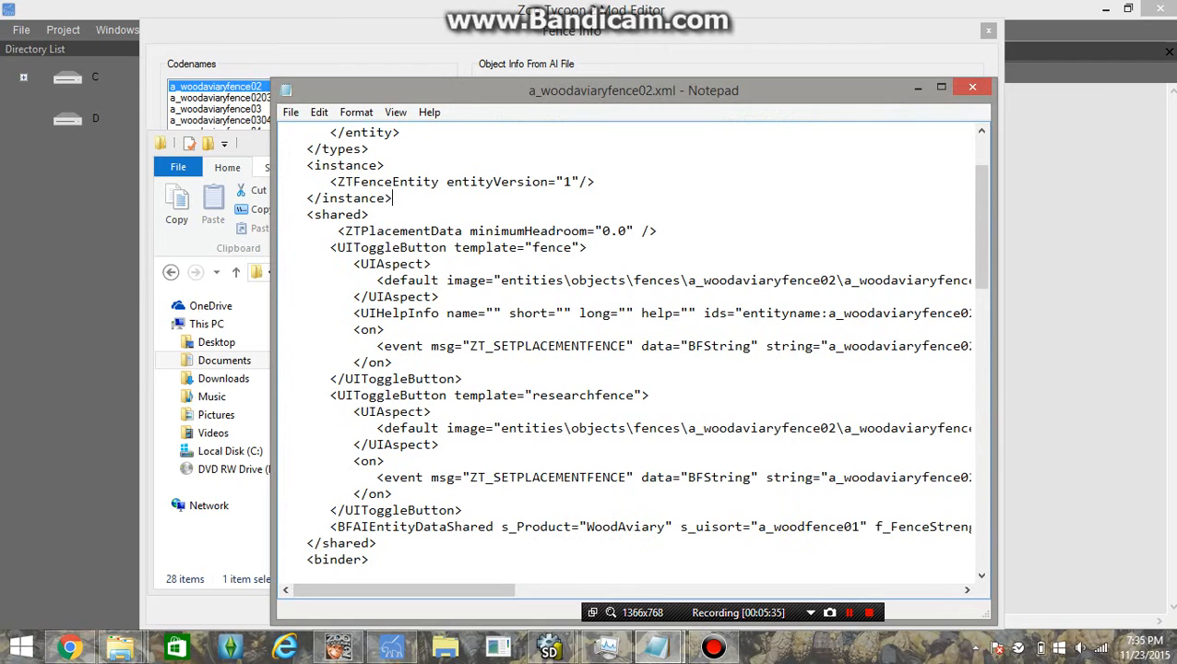
pyautogui.scroll(2, 634, 345)
pyautogui.moveTo(603, 329); pyautogui.dragTo(627, 330)
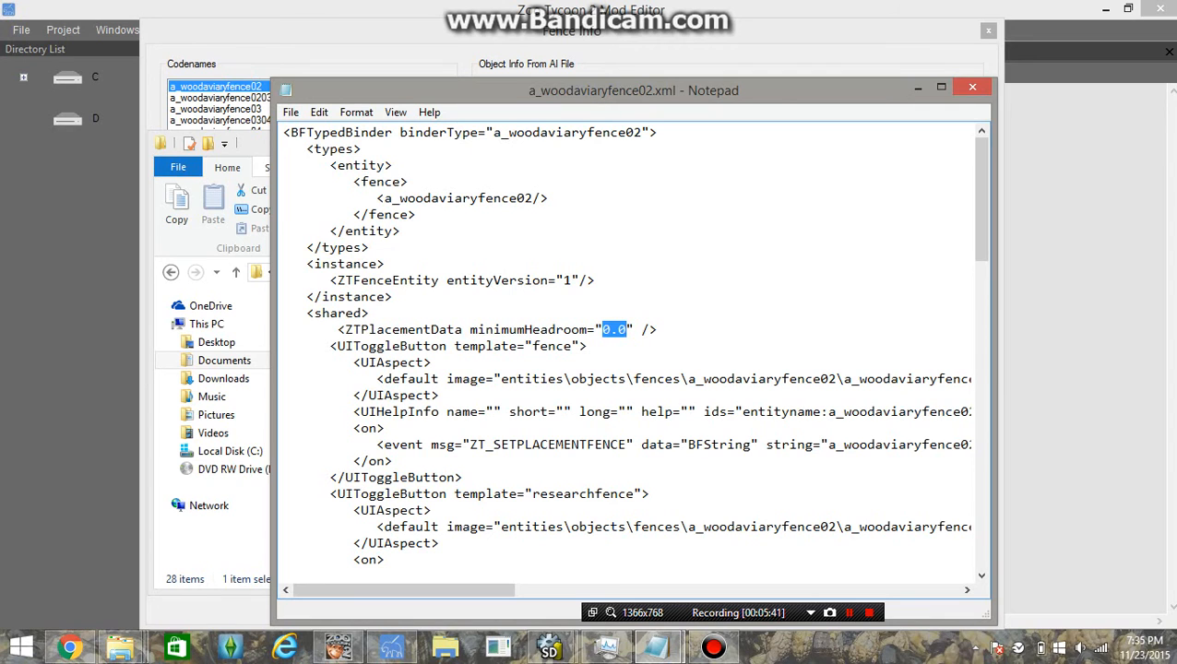
pyautogui.click(973, 87)
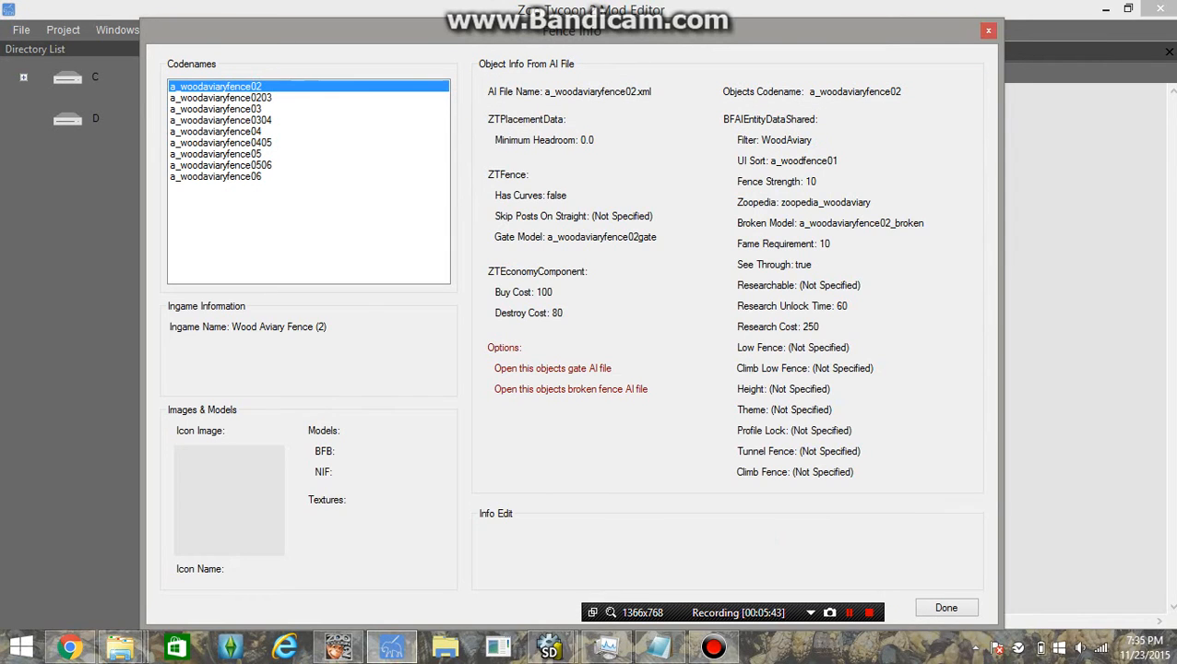
# Set the fence's Minimum Headroom to 2.0 and confirm the change
pyautogui.click(544, 140)
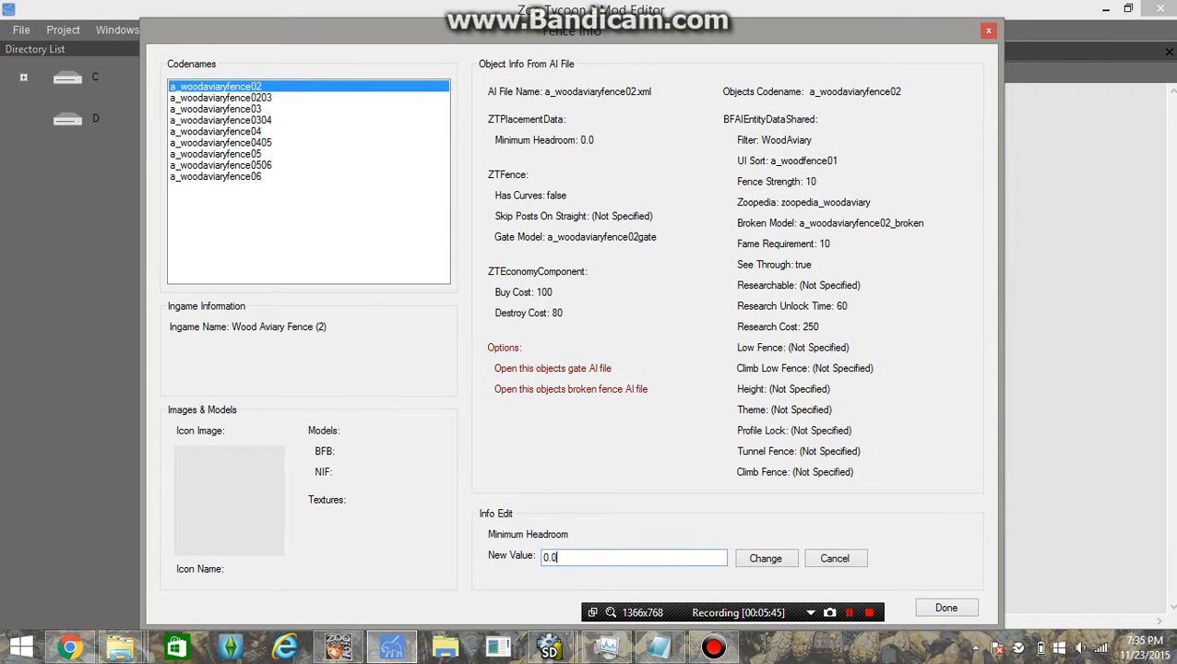
pyautogui.write('2')
pyautogui.click(766, 558)
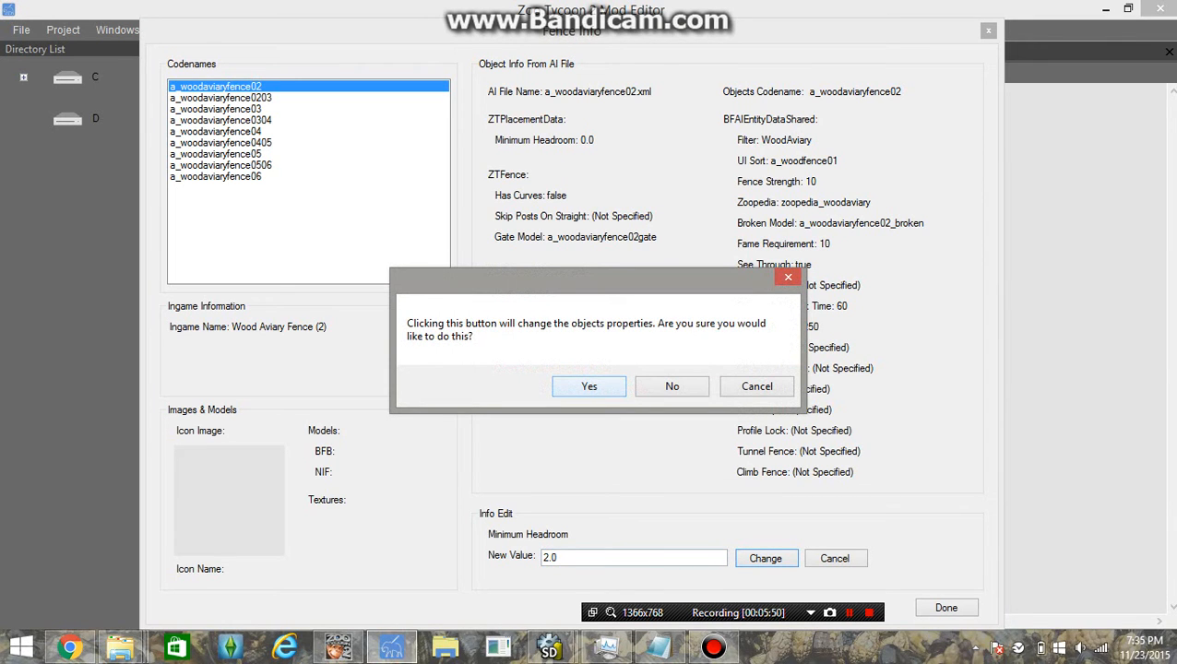
pyautogui.click(591, 388)
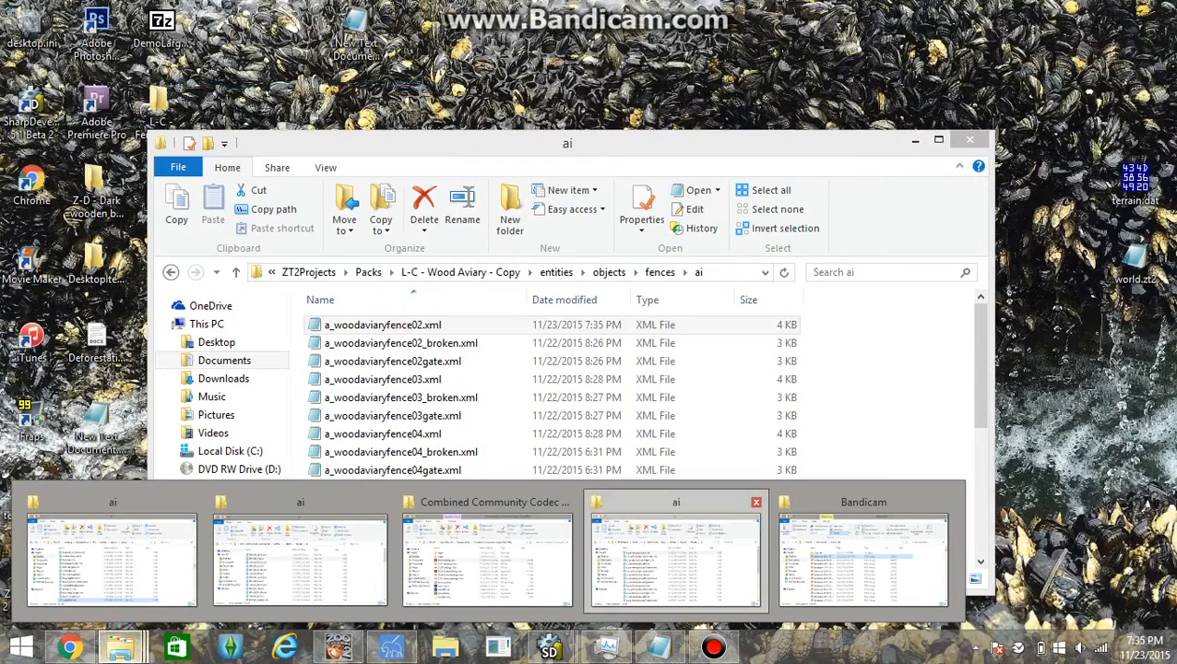
# Check that a_woodaviaryfence02.xml on disk now reads minimumHeadroom="2.0", then close Notepad and Explorer
pyautogui.click(676, 558)
pyautogui.doubleClick(500, 325)
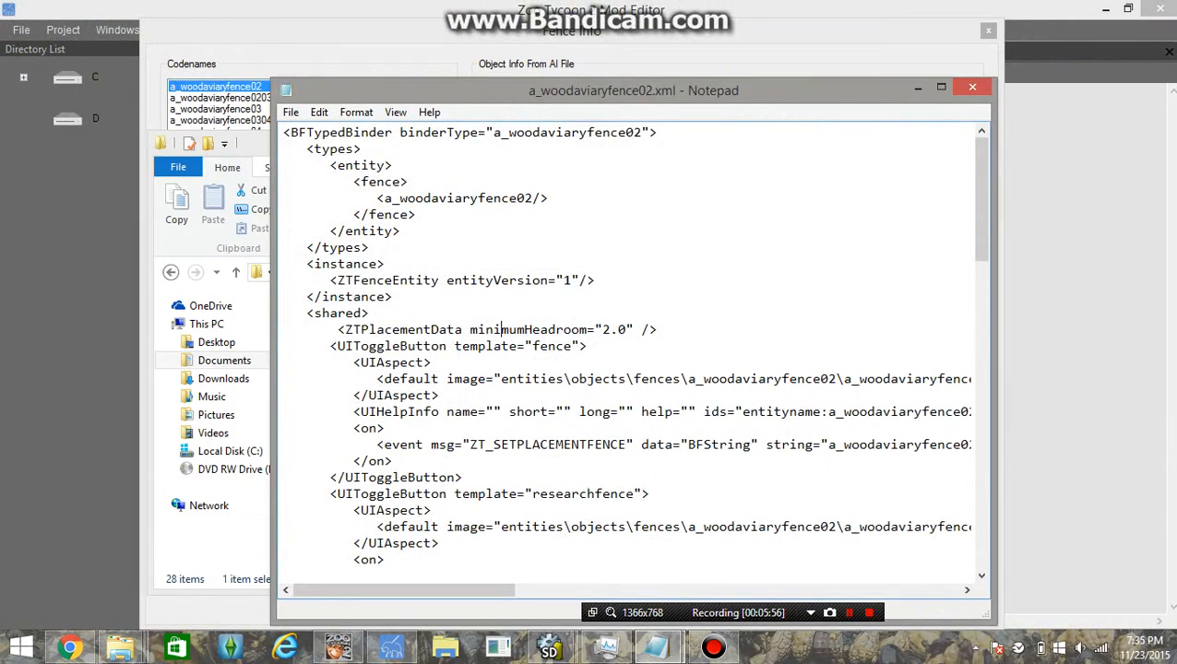
pyautogui.scroll(-20, 500, 328)
pyautogui.scroll(20, 500, 329)
pyautogui.click(973, 87)
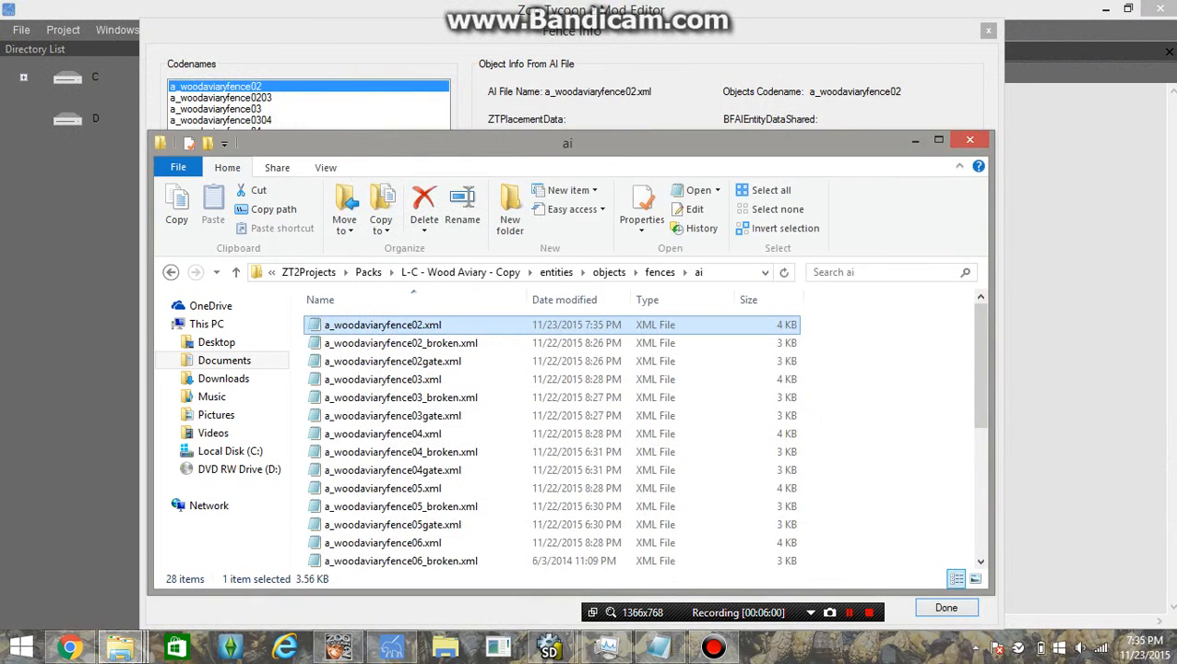
pyautogui.click(972, 88)
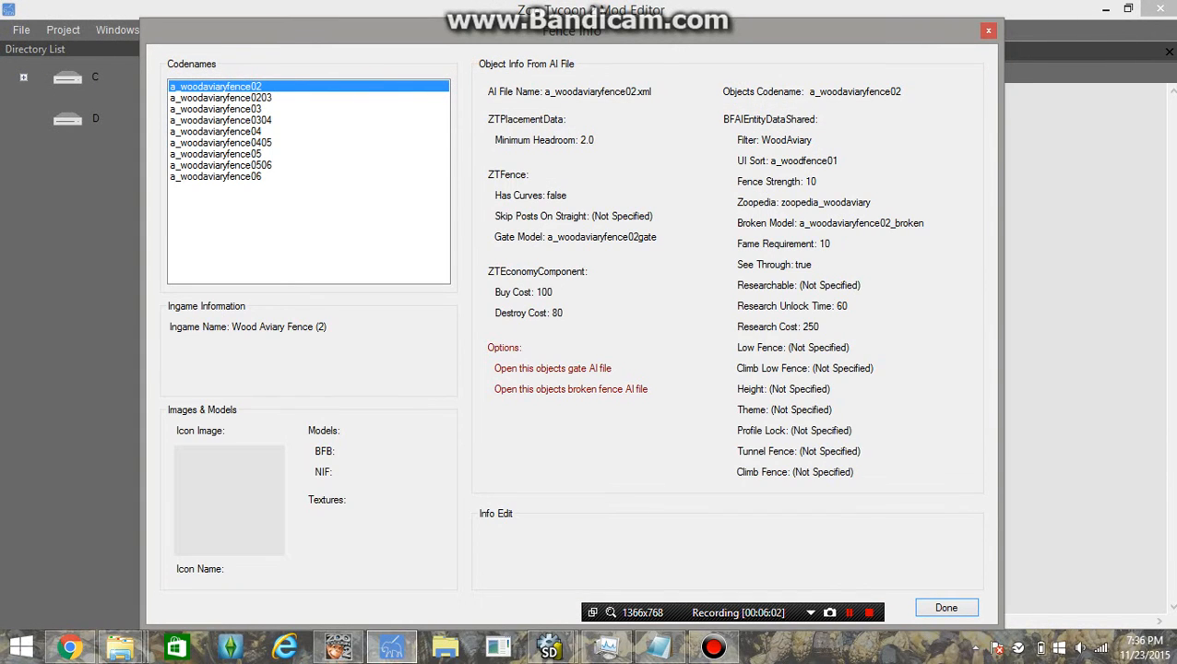
# Change Minimum Headroom from 2.0 back to 0.0 and confirm
pyautogui.click(544, 140)
pyautogui.doubleClick(546, 557)
pyautogui.write('0')
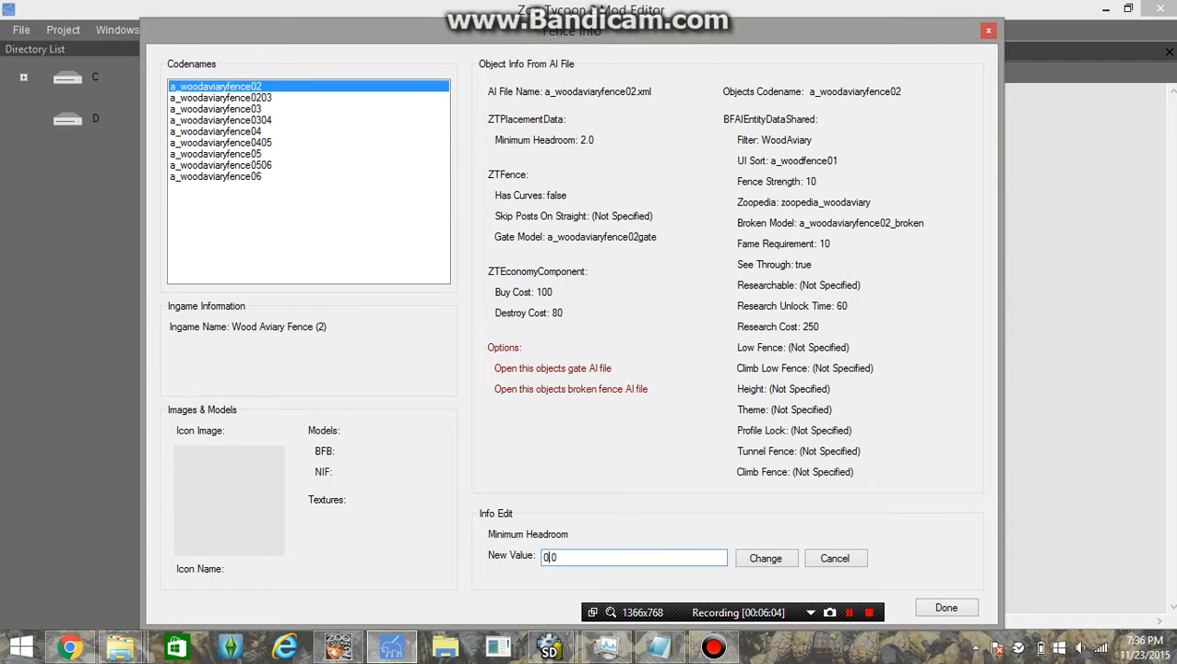
pyautogui.click(765, 558)
pyautogui.click(589, 384)
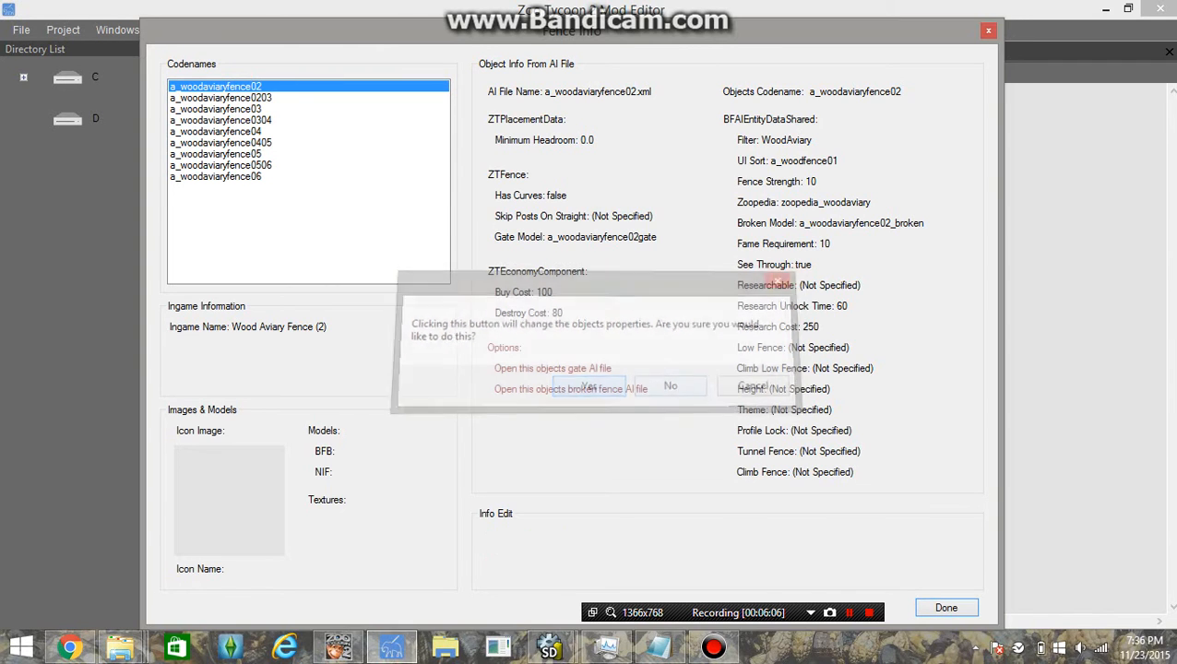
# Review UI Sort, Filter, Broken Model, Fame Requirement and See Through, leaving See Through true
pyautogui.click(787, 161)
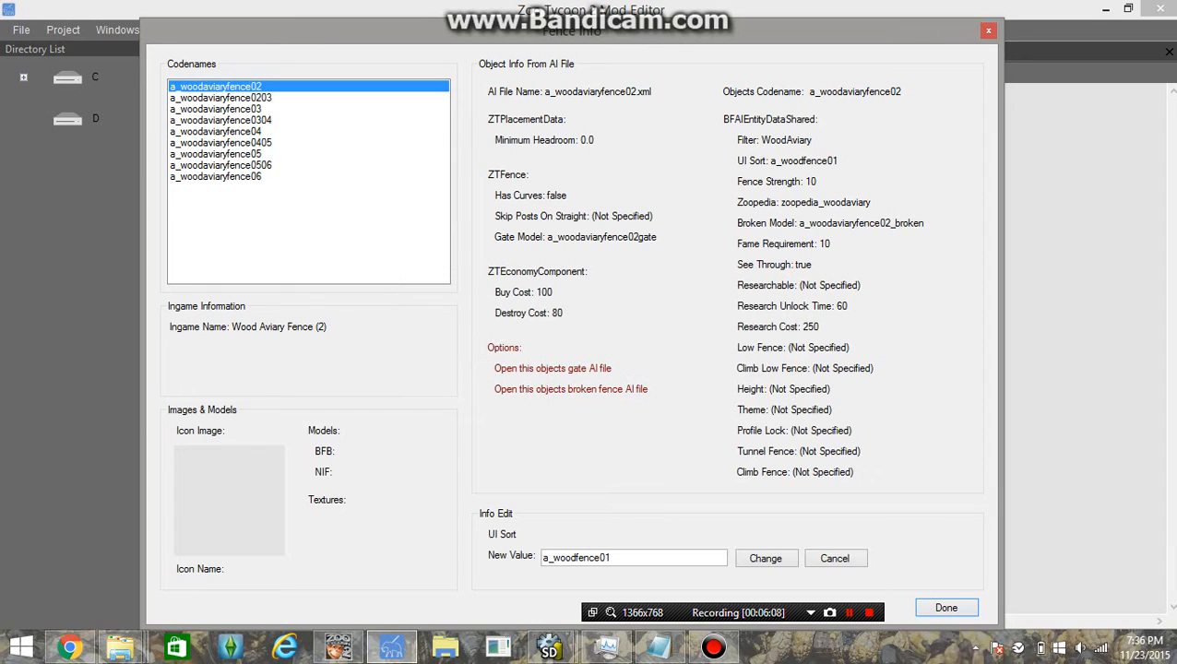
pyautogui.click(774, 140)
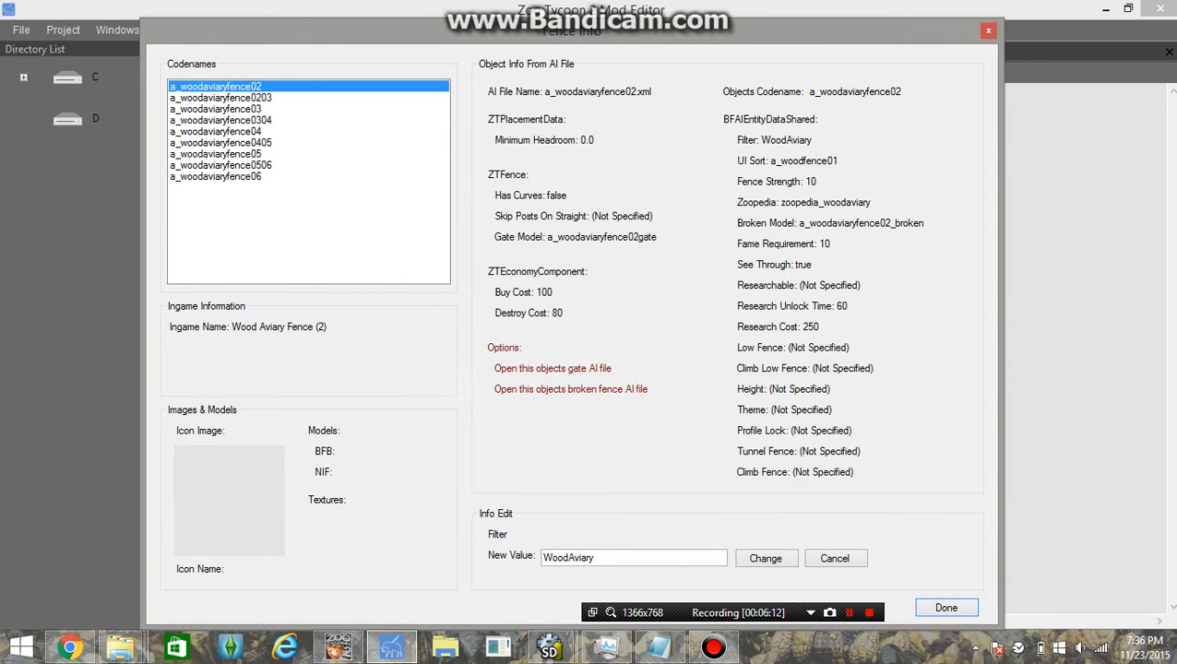
pyautogui.click(830, 223)
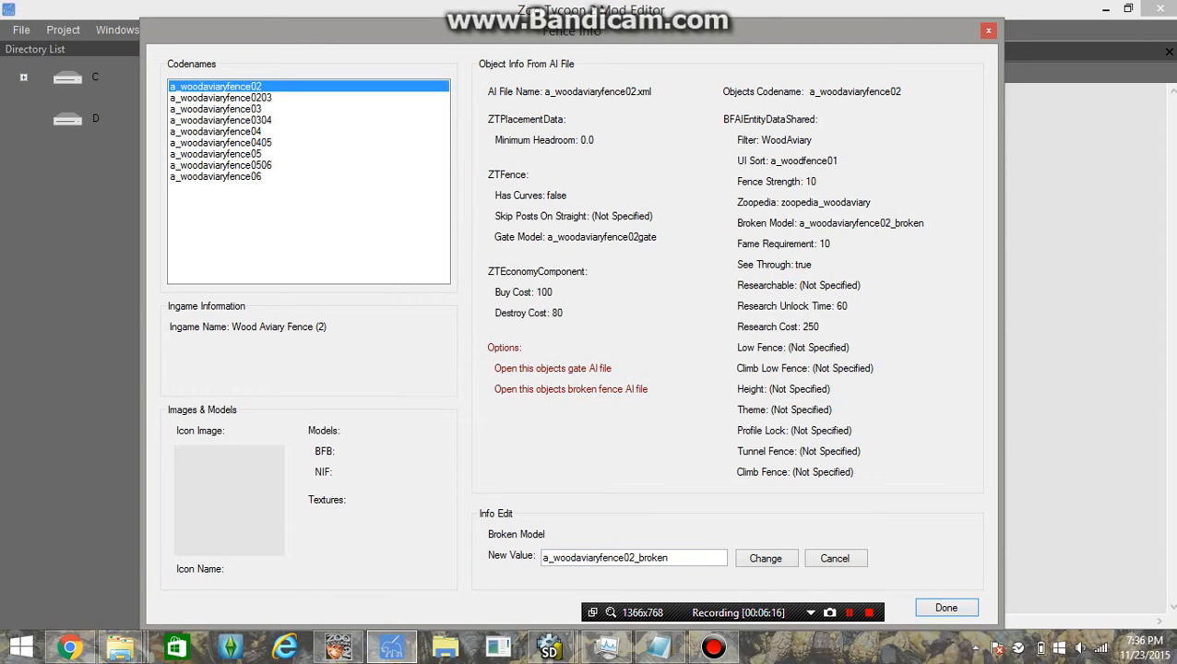
pyautogui.click(784, 245)
pyautogui.click(775, 264)
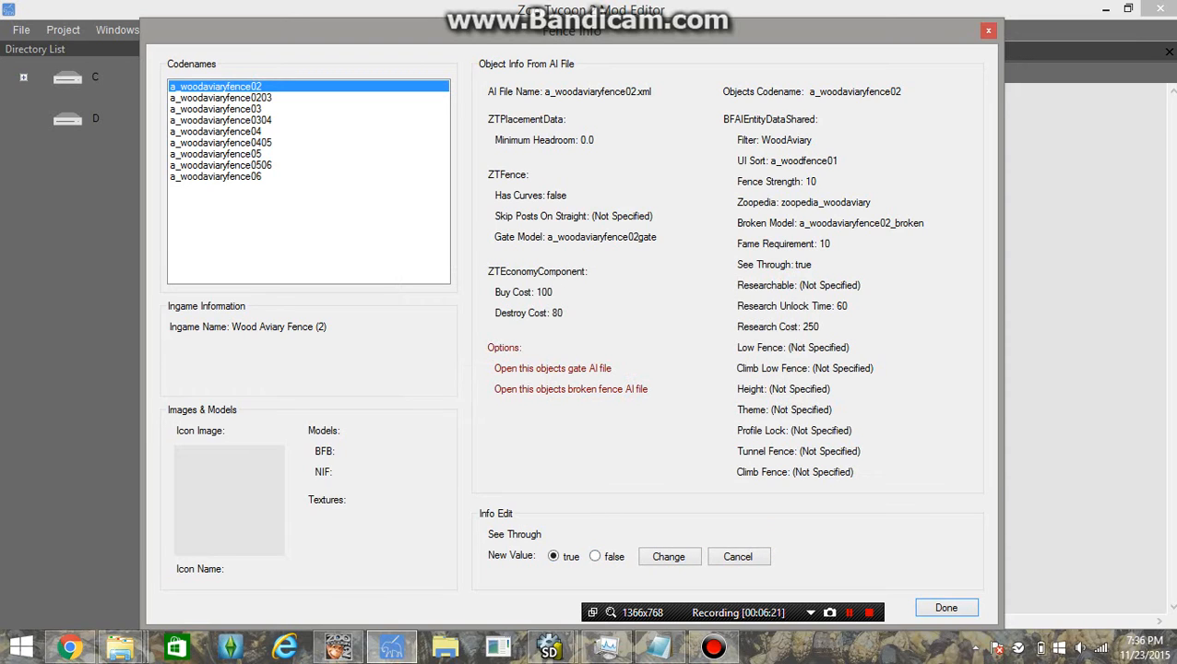
pyautogui.click(595, 557)
pyautogui.click(554, 557)
# Inspect the Height, Buy Cost and Destroy Cost properties without changing them
pyautogui.click(783, 390)
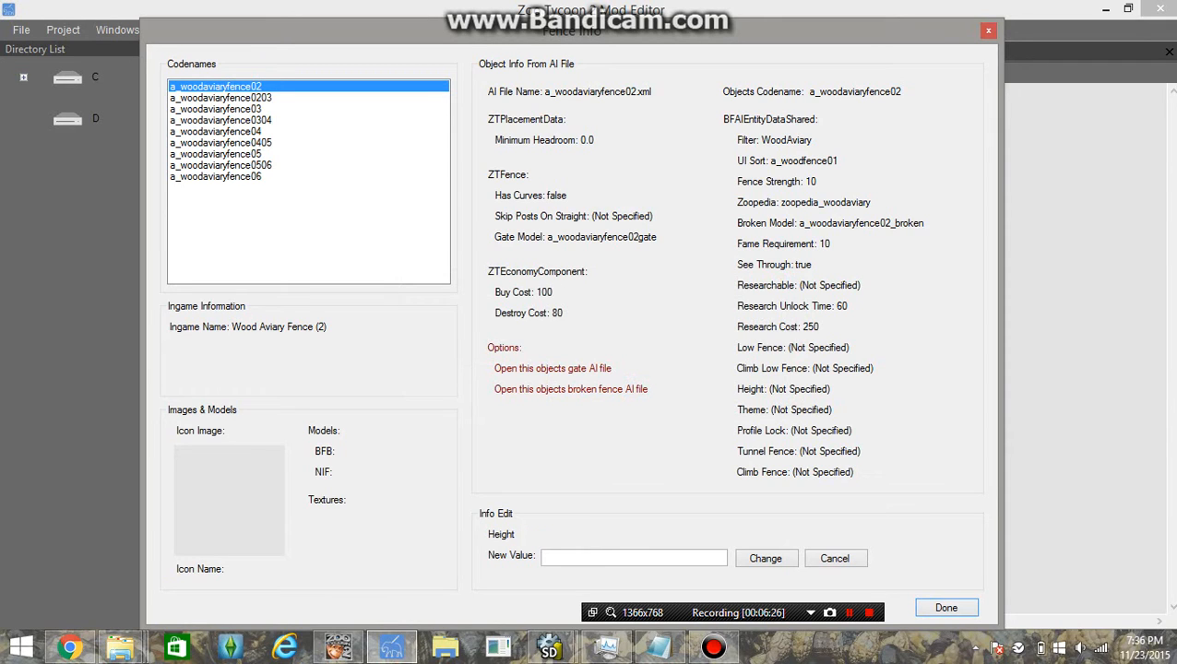
pyautogui.click(634, 558)
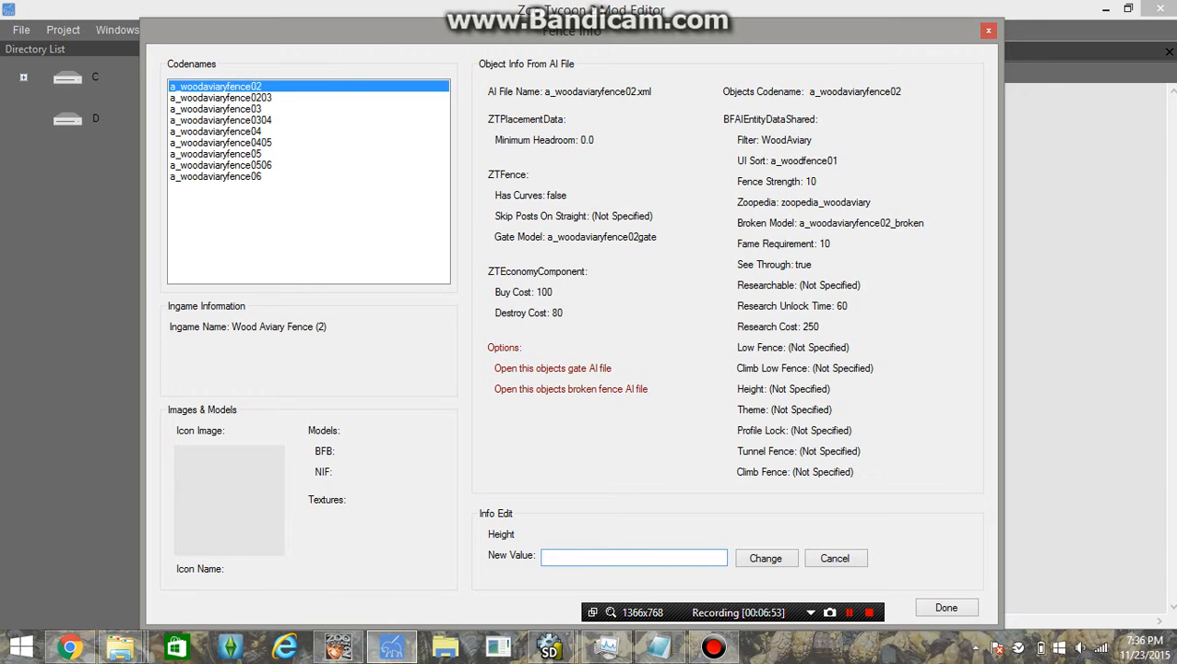
pyautogui.click(529, 313)
pyautogui.click(524, 292)
pyautogui.click(529, 314)
# Look over Has Curves, Skip Posts On Straight, Gate Model, Ingame Name and Objects Codename
pyautogui.click(531, 195)
pyautogui.click(554, 217)
pyautogui.click(554, 237)
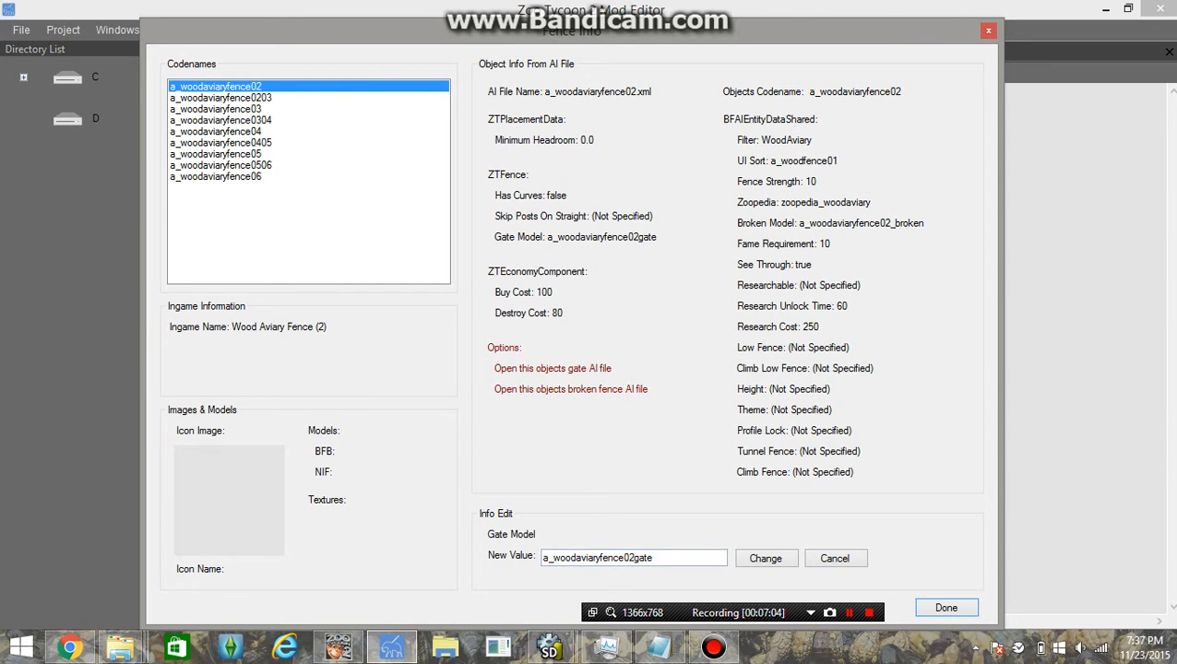
pyautogui.click(553, 217)
pyautogui.click(531, 196)
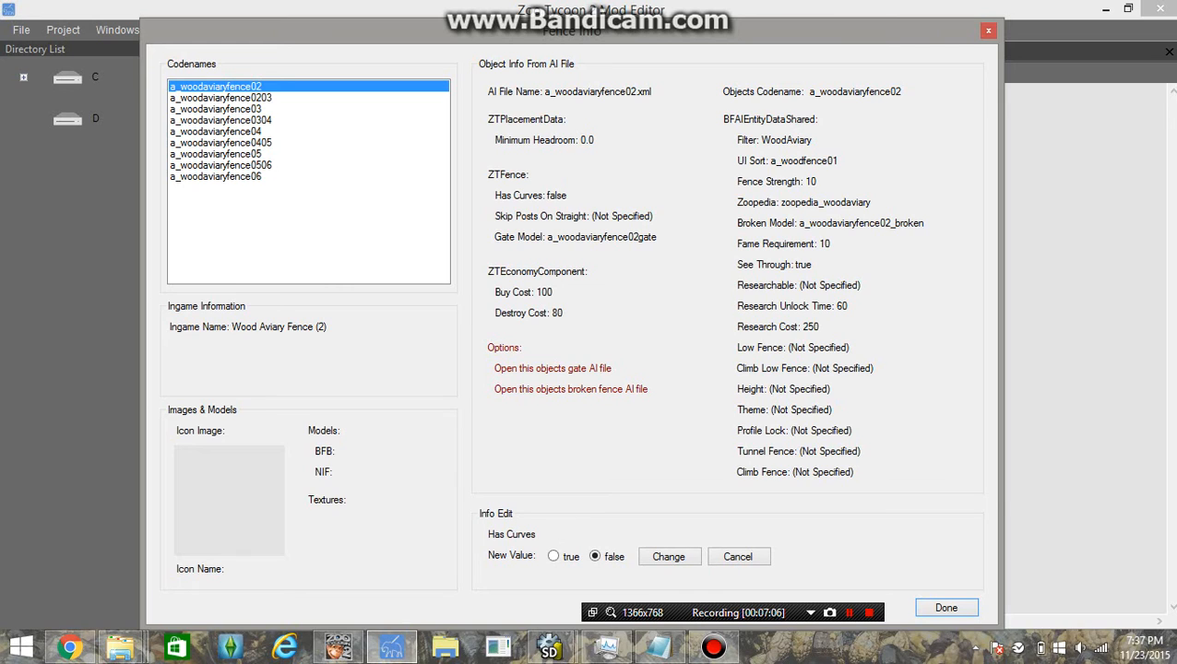
pyautogui.click(572, 217)
pyautogui.click(530, 195)
pyautogui.click(248, 328)
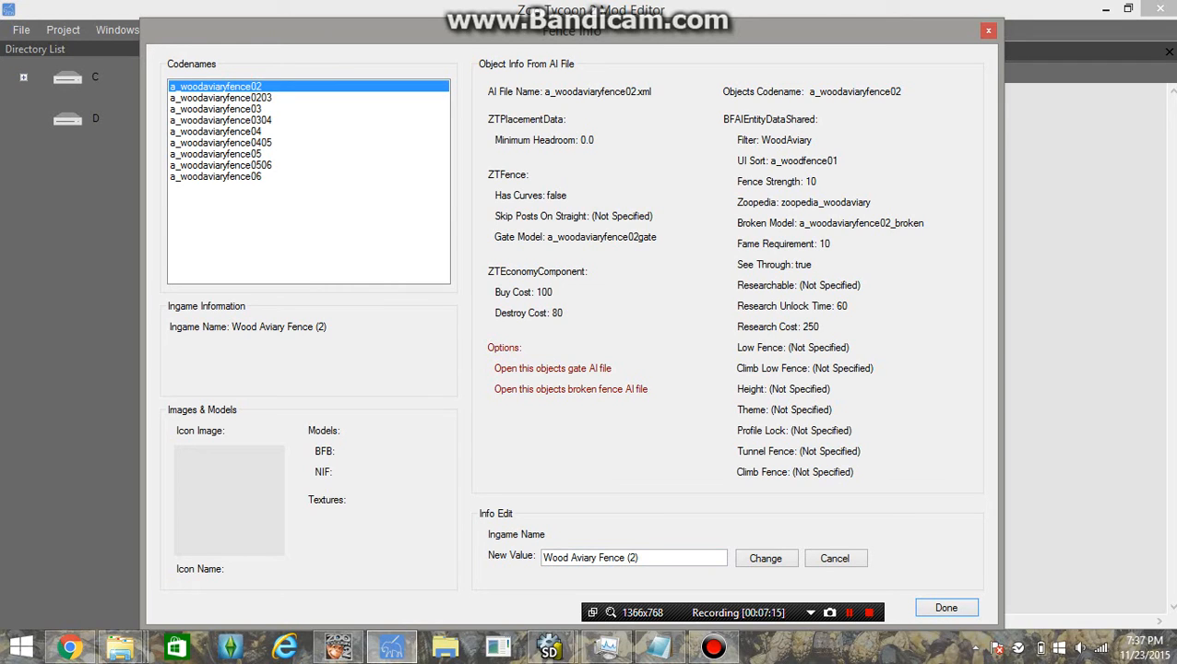
pyautogui.click(643, 559)
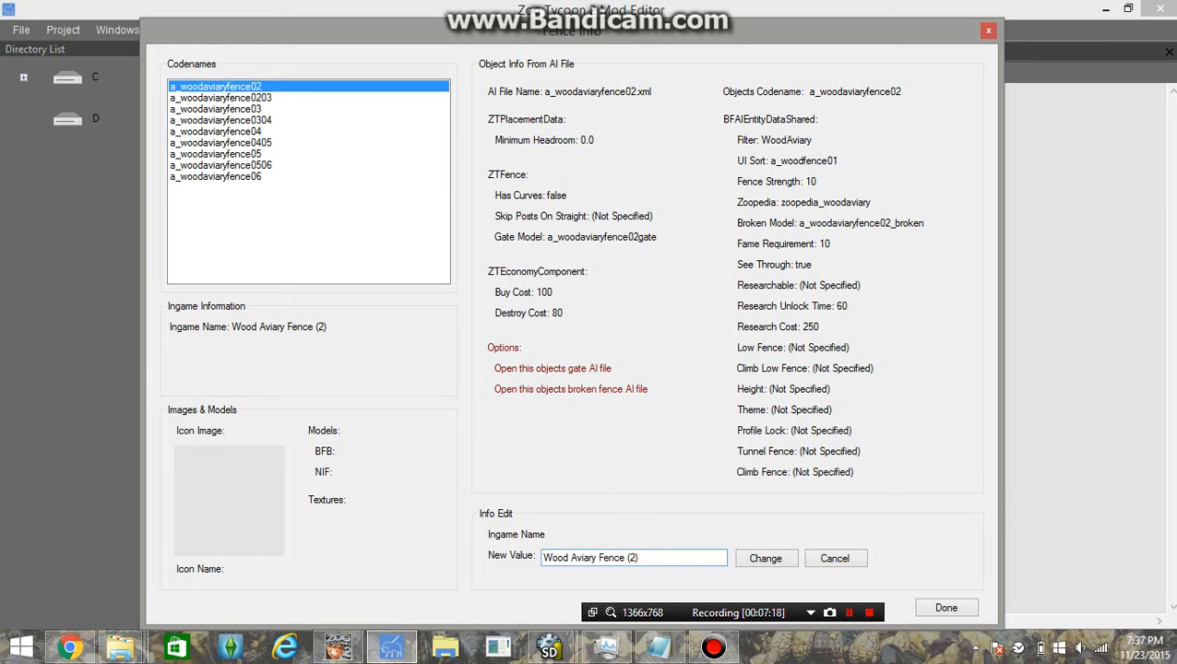
pyautogui.click(831, 92)
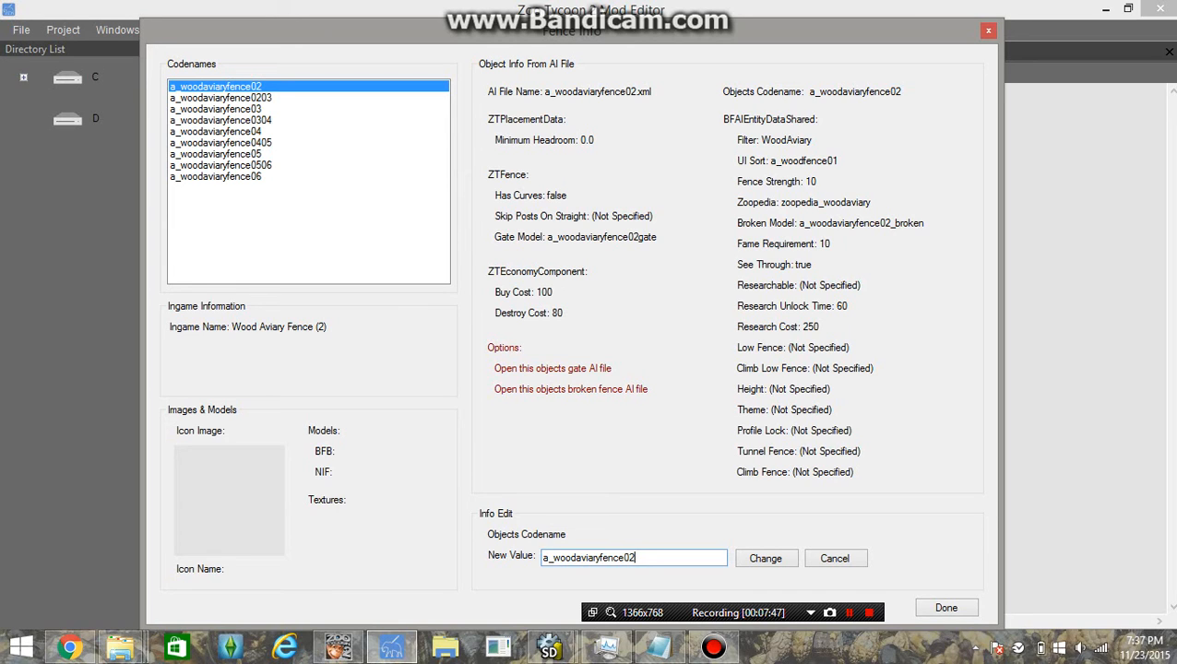
# Rename the Objects Codename from a_woodaviaryfence02 to a_woodaviaryfence0607 and confirm
pyautogui.press('Escape')
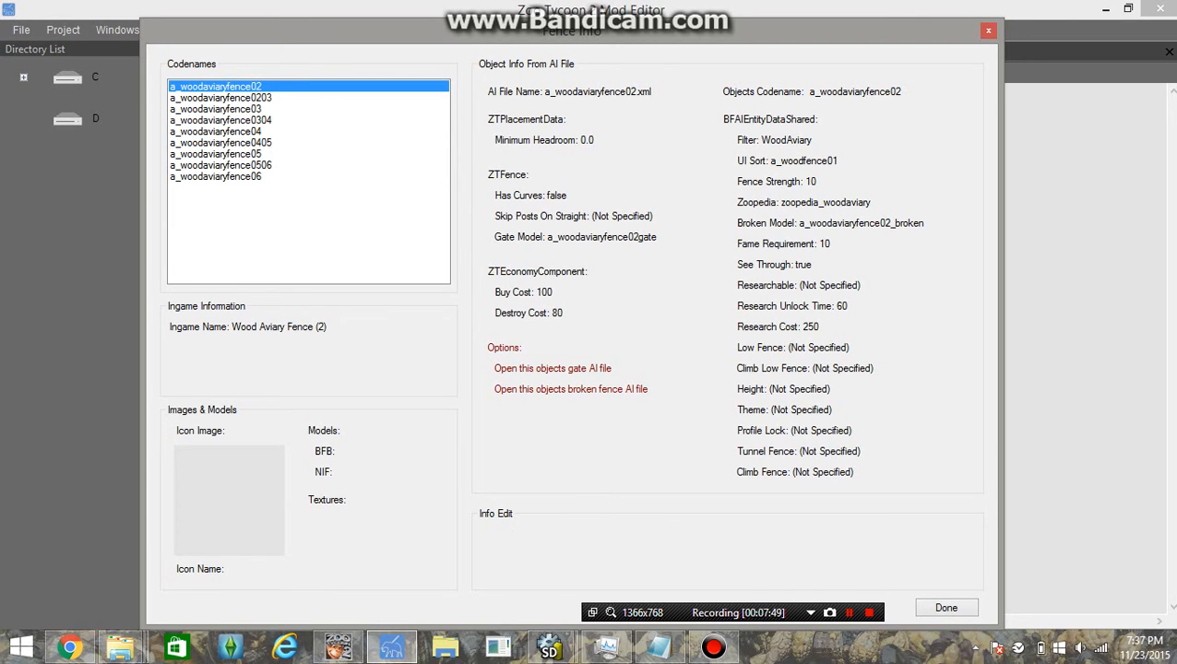
pyautogui.click(855, 92)
pyautogui.press('BackSpace')
pyautogui.write('607')
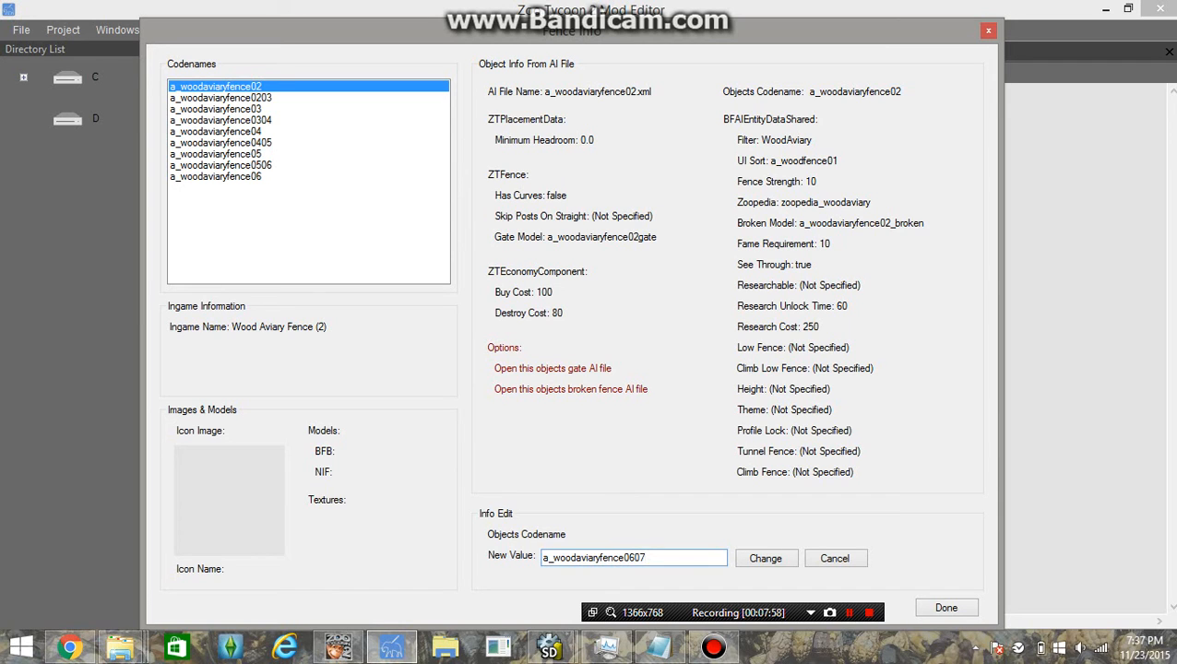
pyautogui.click(766, 558)
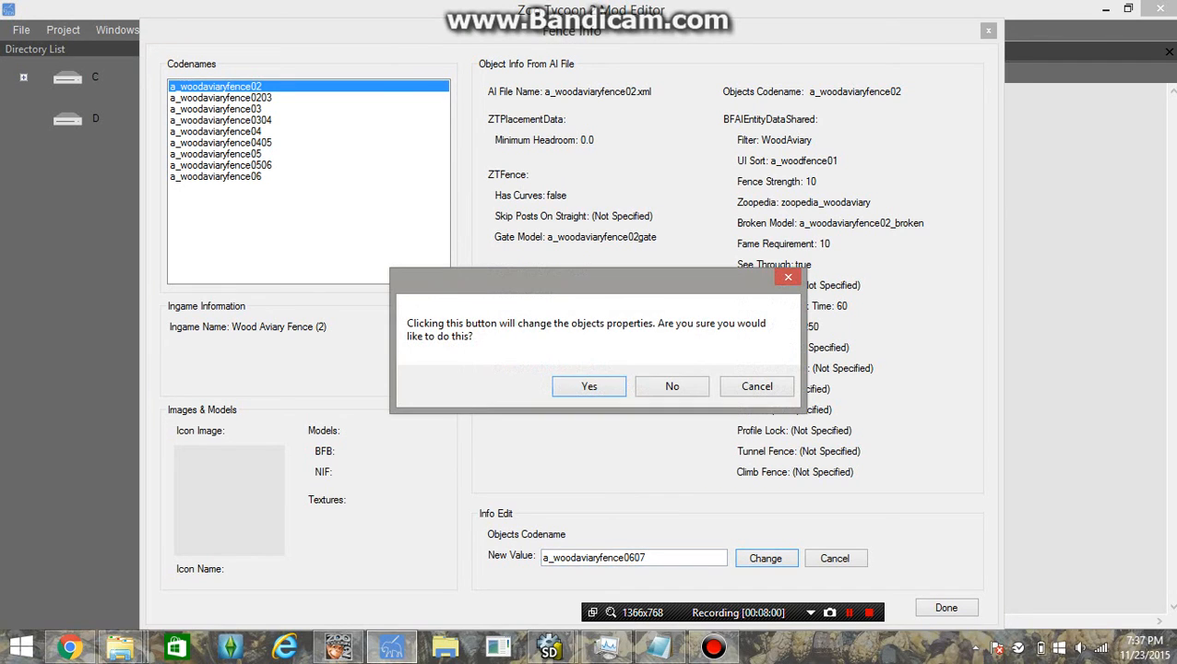
pyautogui.press('Return')
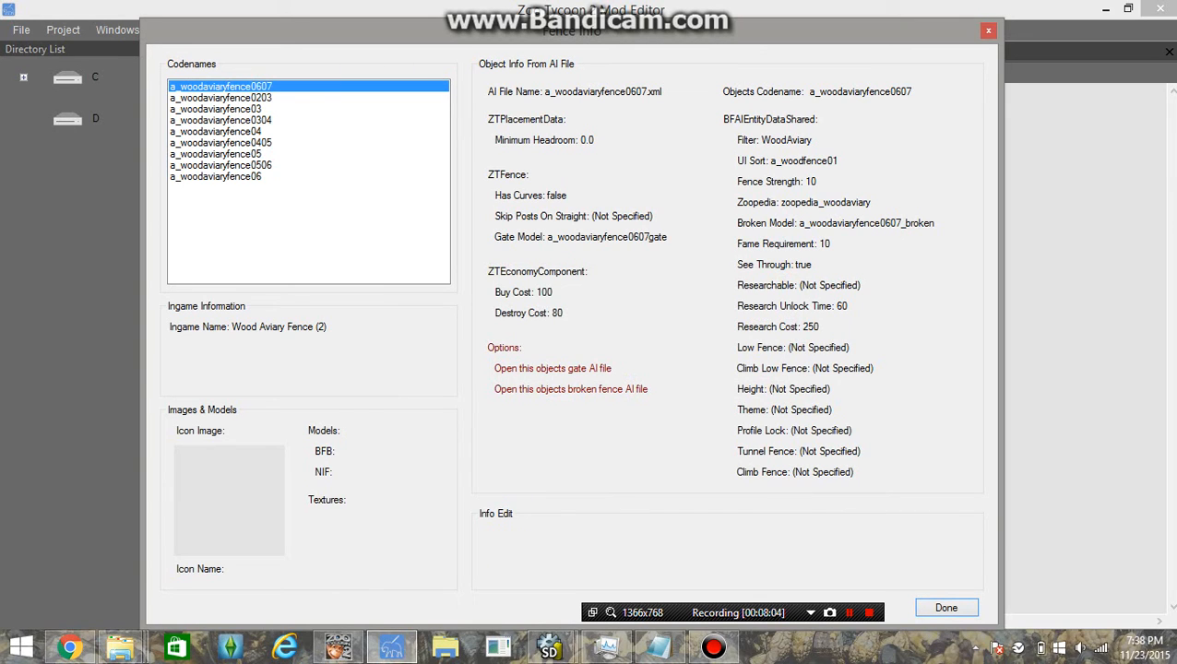
# Change the a_woodaviaryfence0607 in-game name suffix '(2)' to '(Height 6-7)' and confirm
pyautogui.click(221, 98)
pyautogui.click(221, 87)
pyautogui.click(277, 327)
pyautogui.click(643, 558)
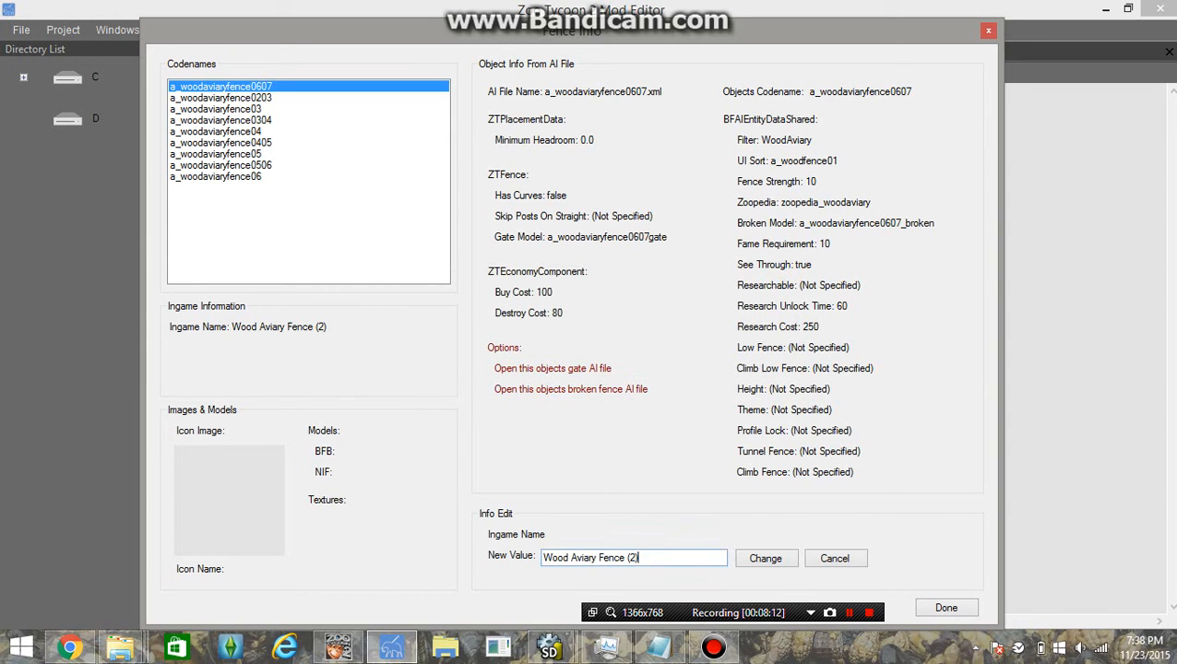
pyautogui.moveTo(639, 558); pyautogui.dragTo(631, 558)
pyautogui.write('060')
pyautogui.press('BackSpace')
pyautogui.press('BackSpace')
pyautogui.press('BackSpace')
pyautogui.press('BackSpace')
pyautogui.write('Height 6-7')
pyautogui.click(764, 558)
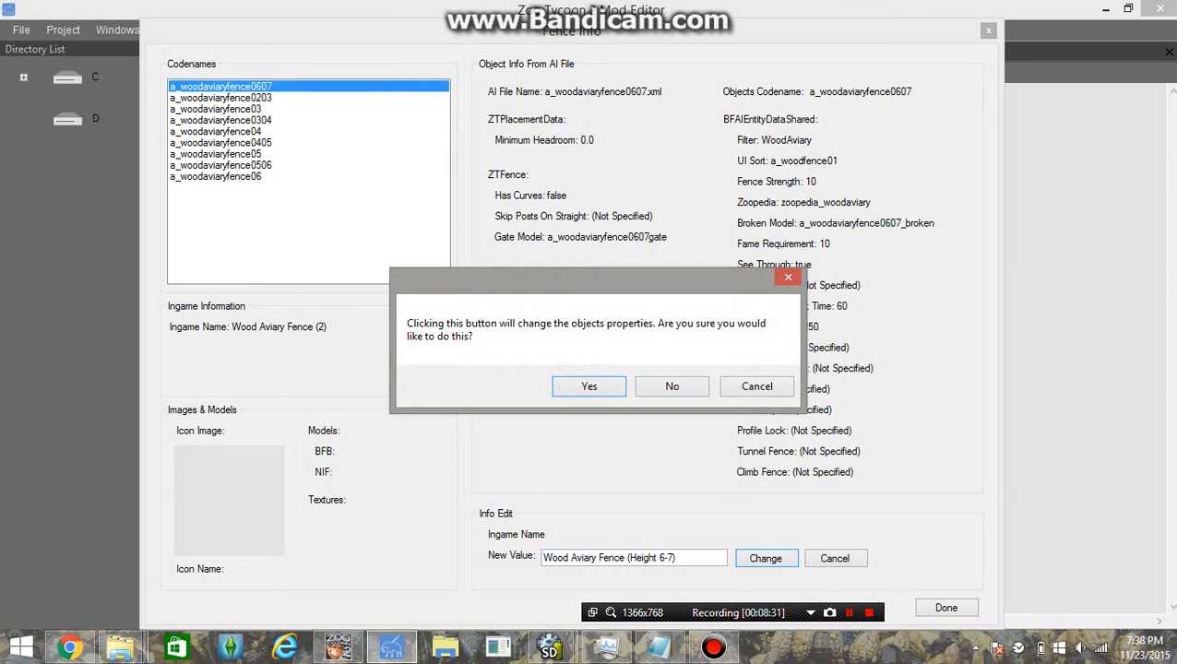
pyautogui.click(589, 385)
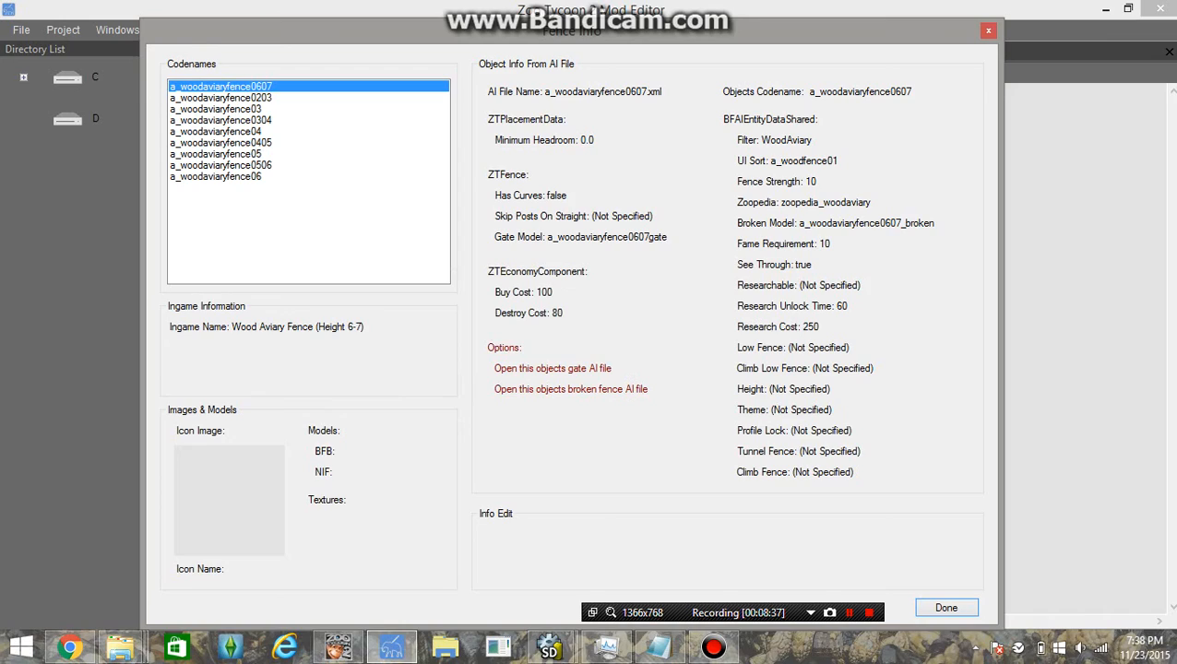
# Open a_woodaviaryfence0607.xml in the ai folder to check its contents, then close it
pyautogui.moveTo(120, 648)
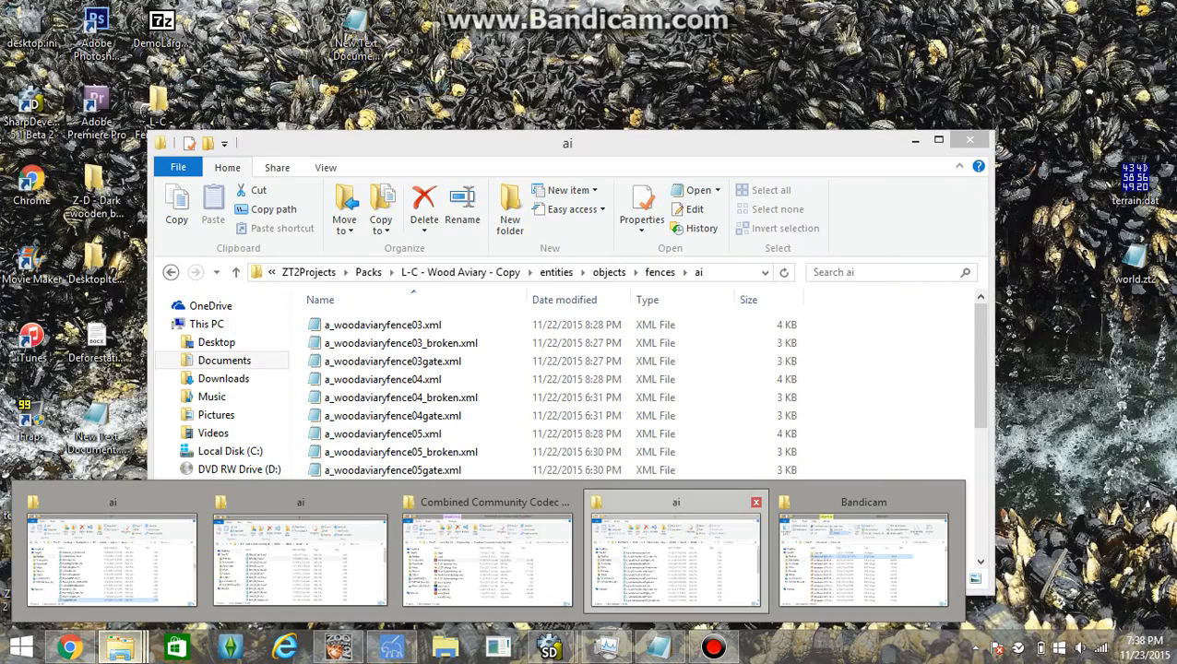
pyautogui.click(676, 554)
pyautogui.press('Up')
pyautogui.press('Up')
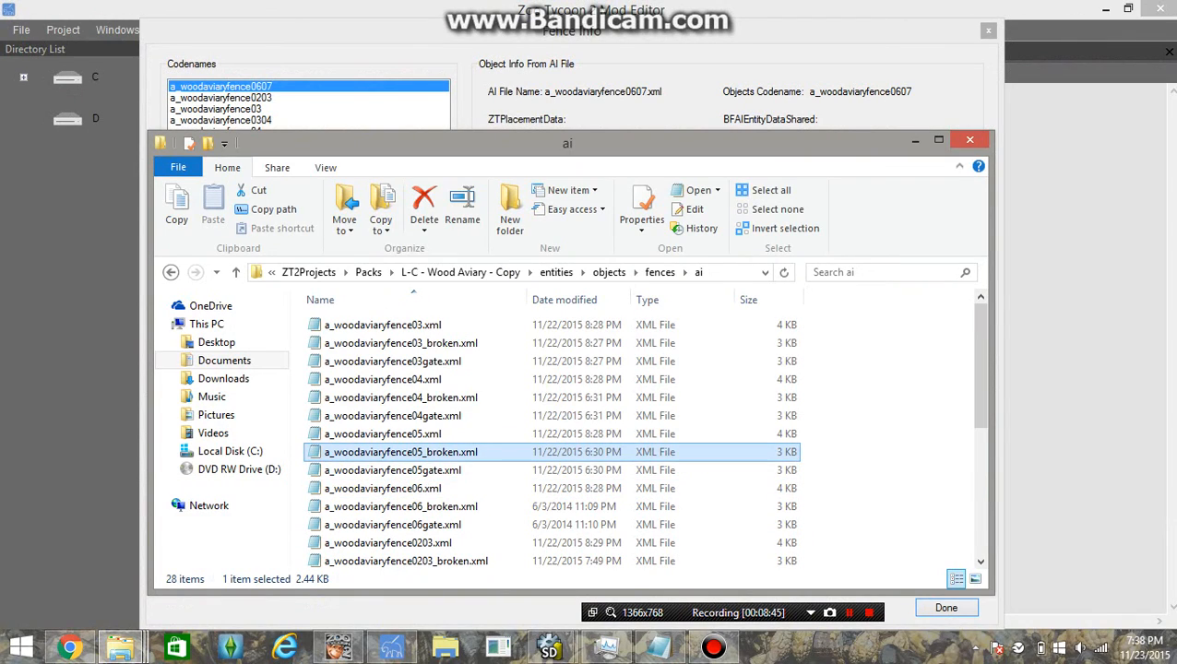
pyautogui.scroll(-5, 397, 396)
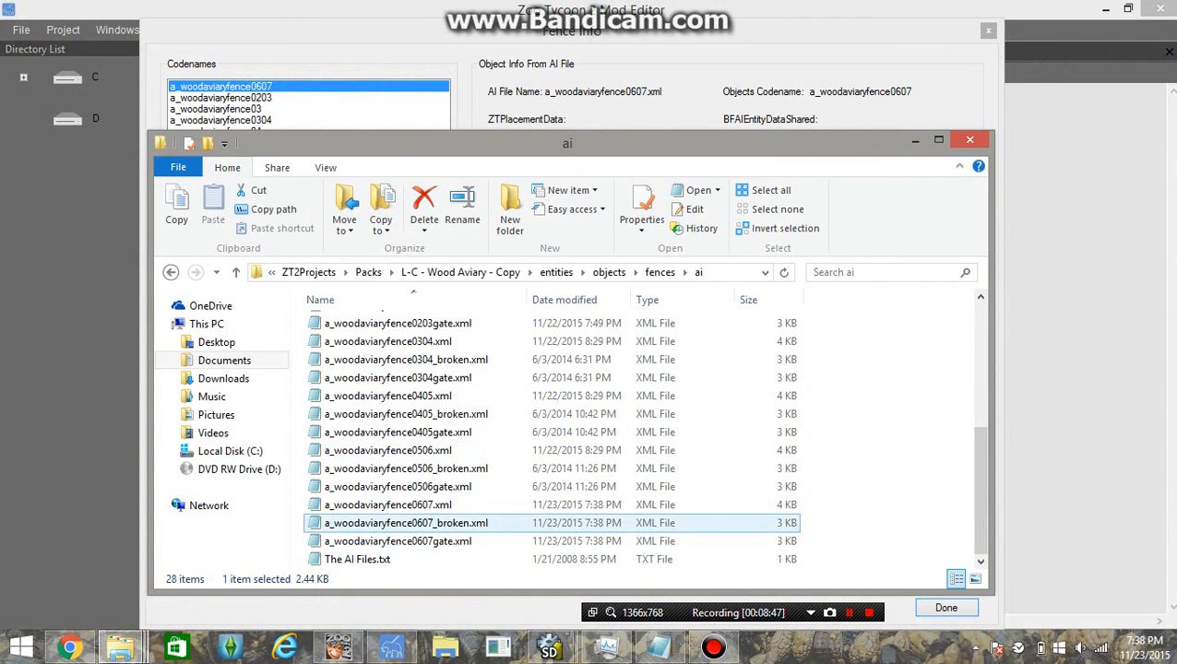
pyautogui.doubleClick(396, 505)
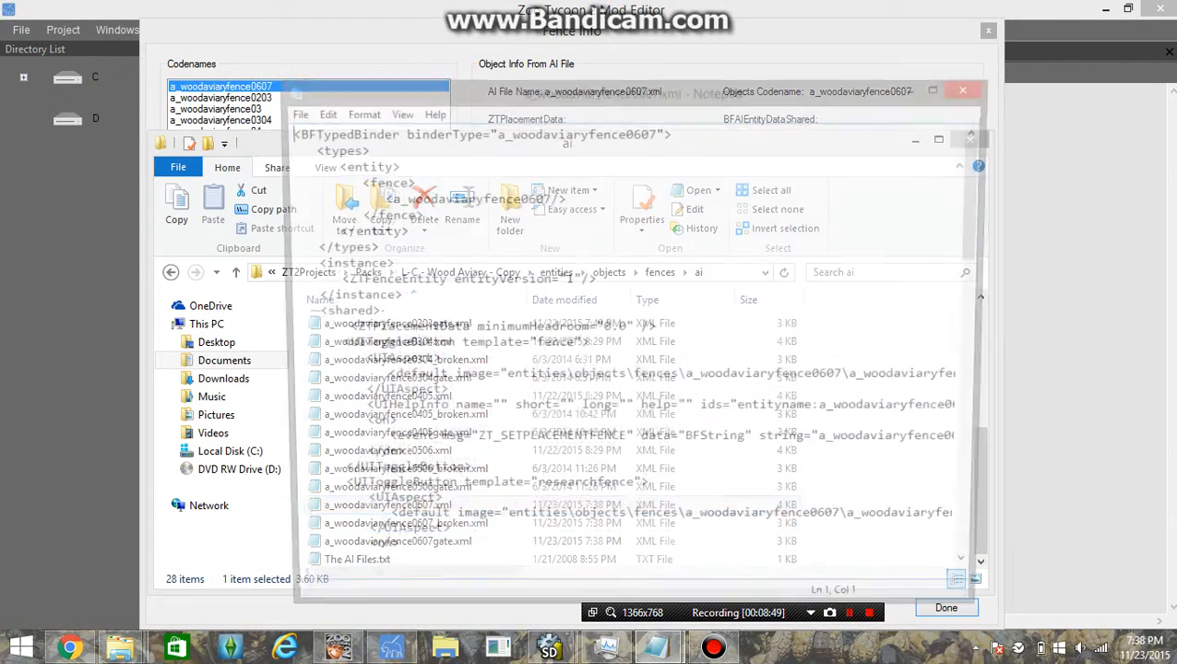
pyautogui.scroll(-10, 396, 505)
pyautogui.scroll(10, 397, 505)
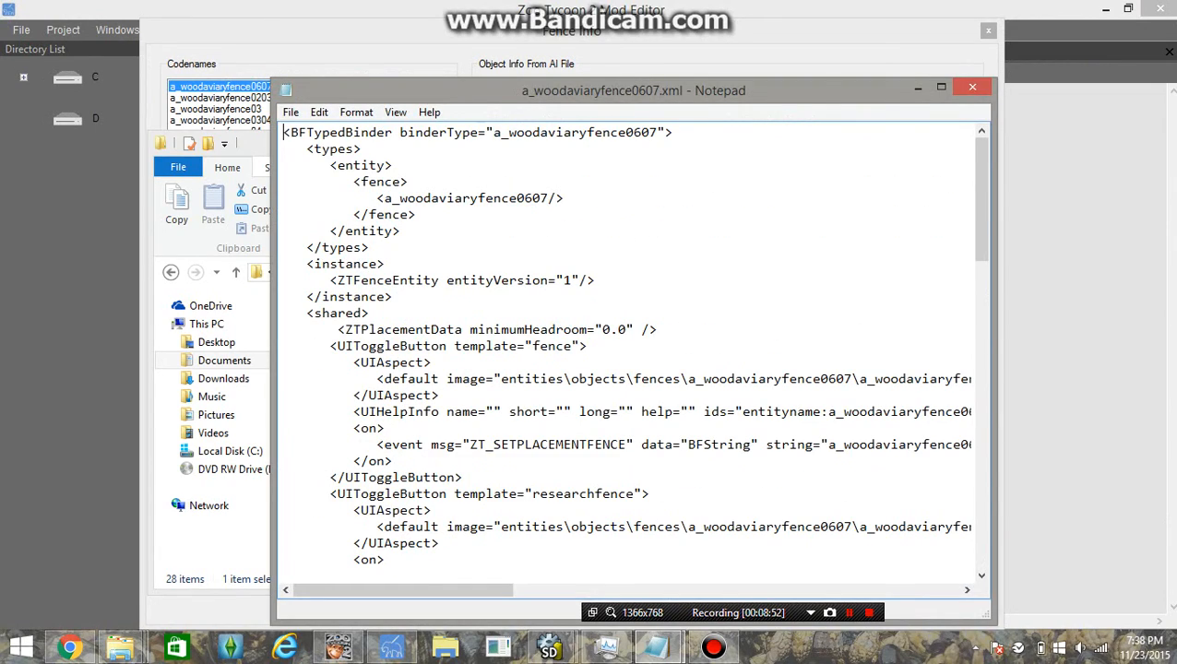
pyautogui.click(972, 86)
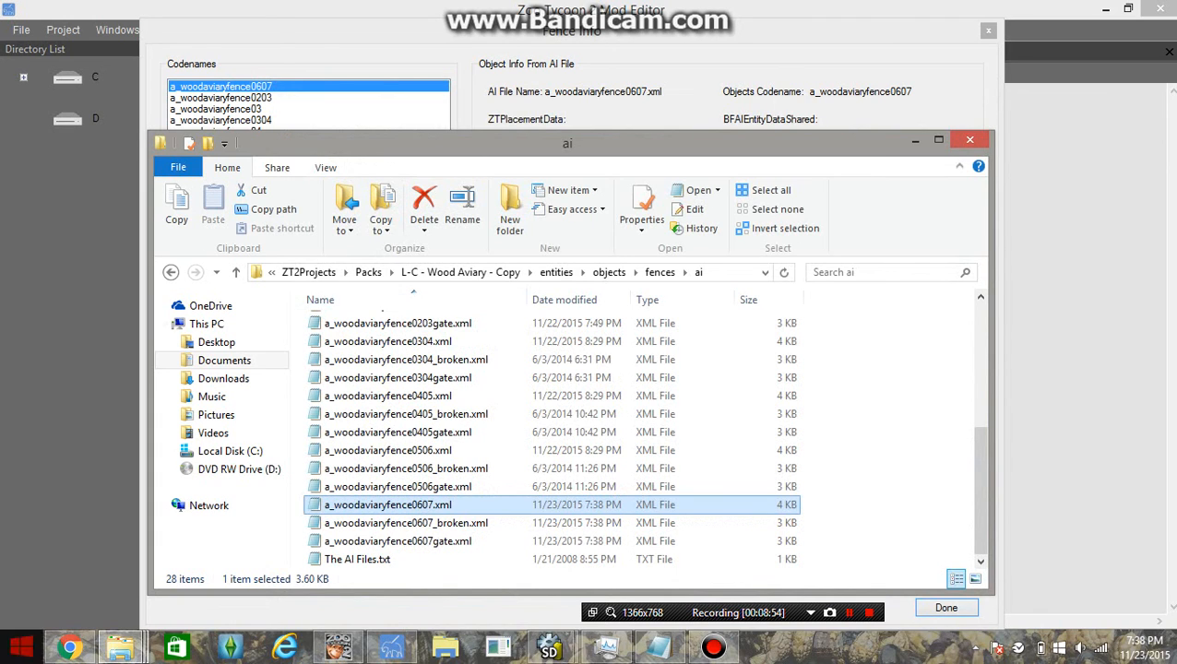
# Browse the renamed a_woodaviaryfence0607 and a_woodaviaryfence0607gate fence folders
pyautogui.click(660, 273)
pyautogui.click(387, 450)
pyautogui.click(389, 505)
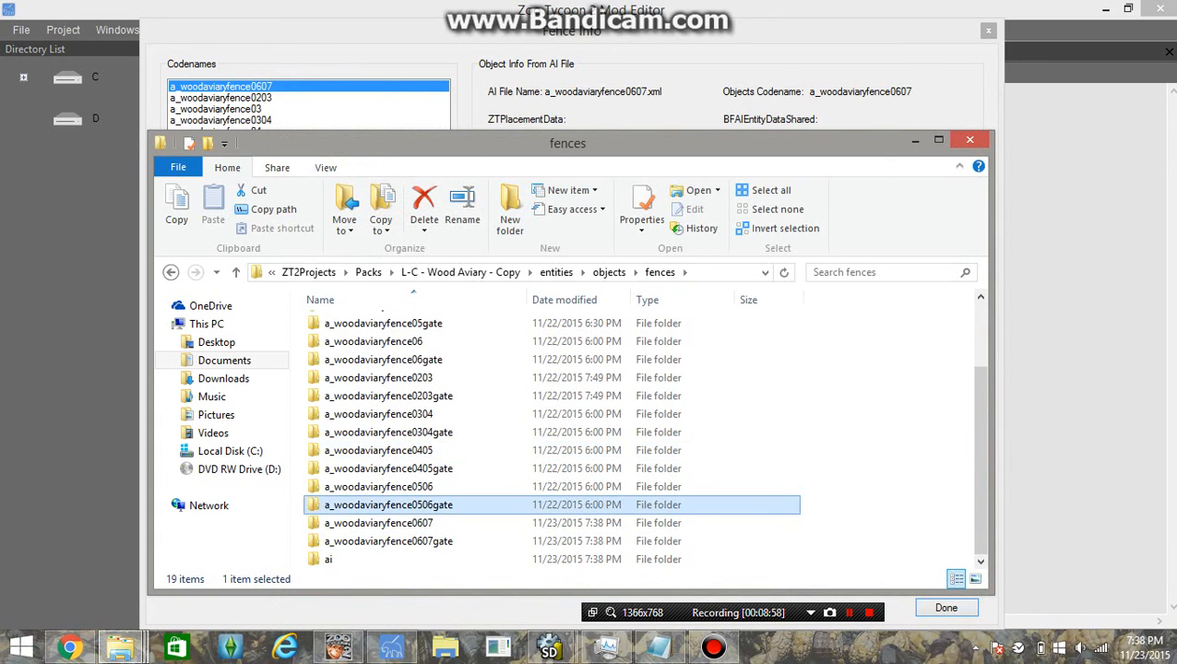
pyautogui.doubleClick(378, 523)
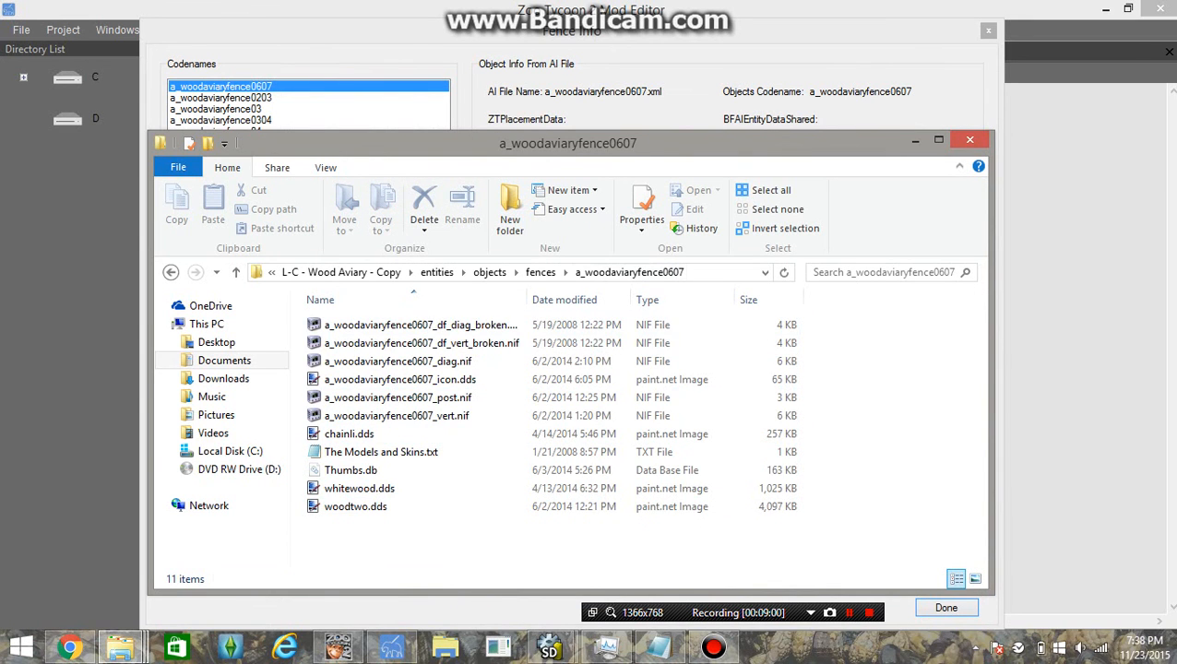
pyautogui.click(540, 272)
pyautogui.scroll(-1, 389, 541)
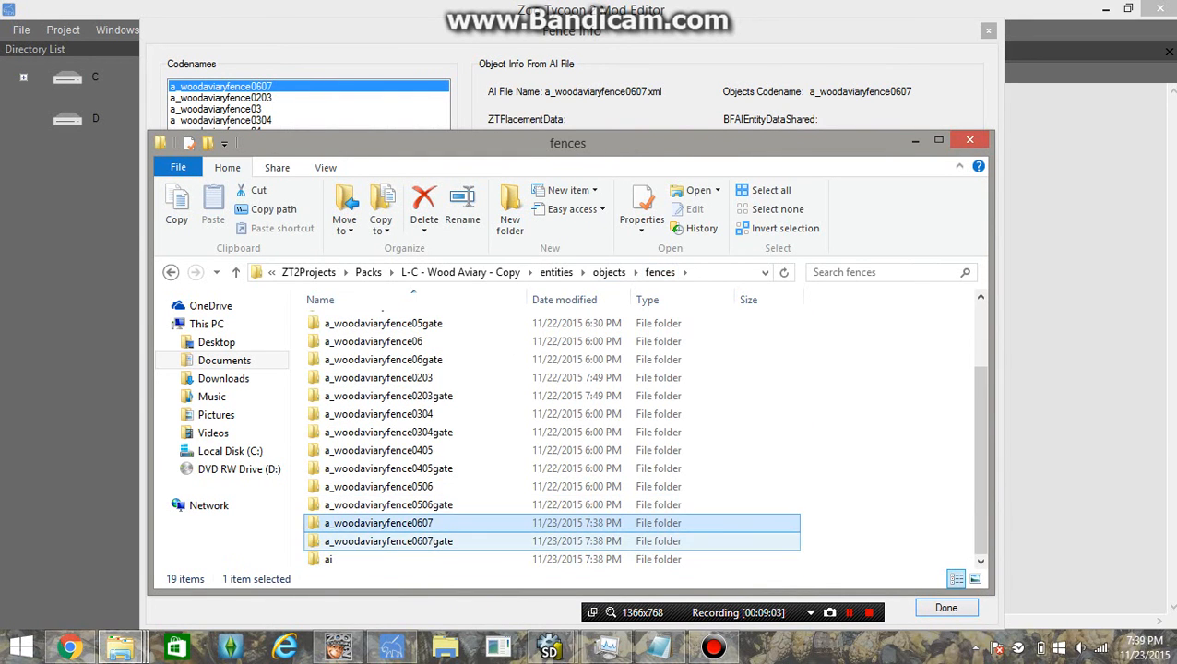
pyautogui.click(389, 542)
pyautogui.doubleClick(389, 541)
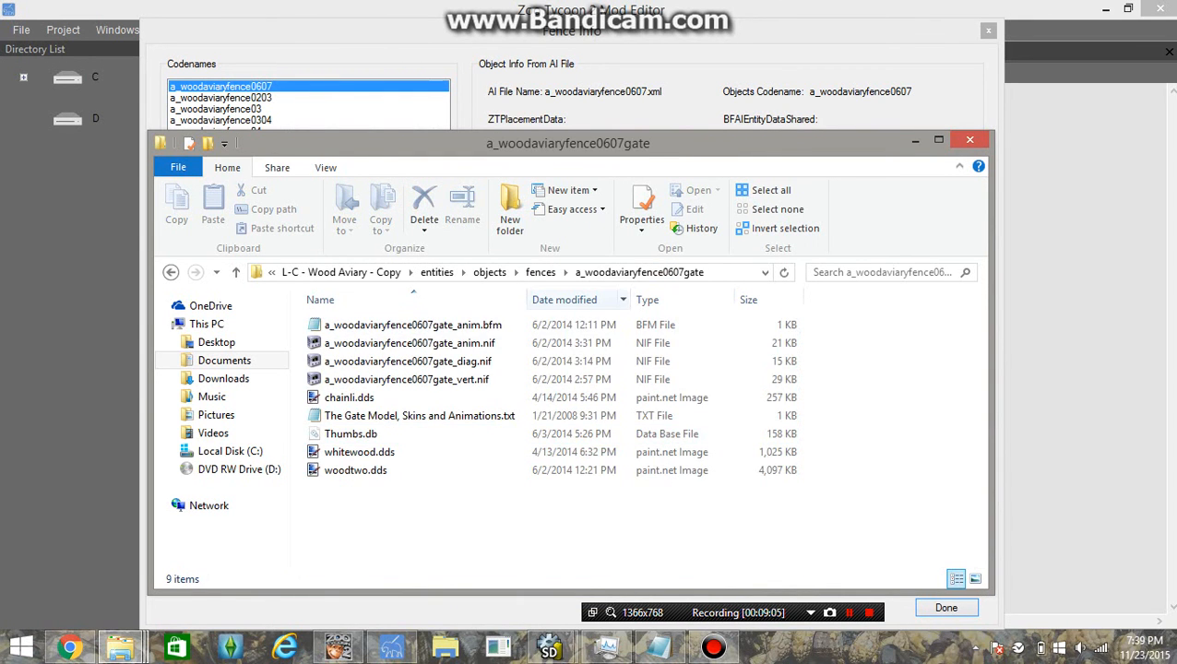
pyautogui.click(540, 272)
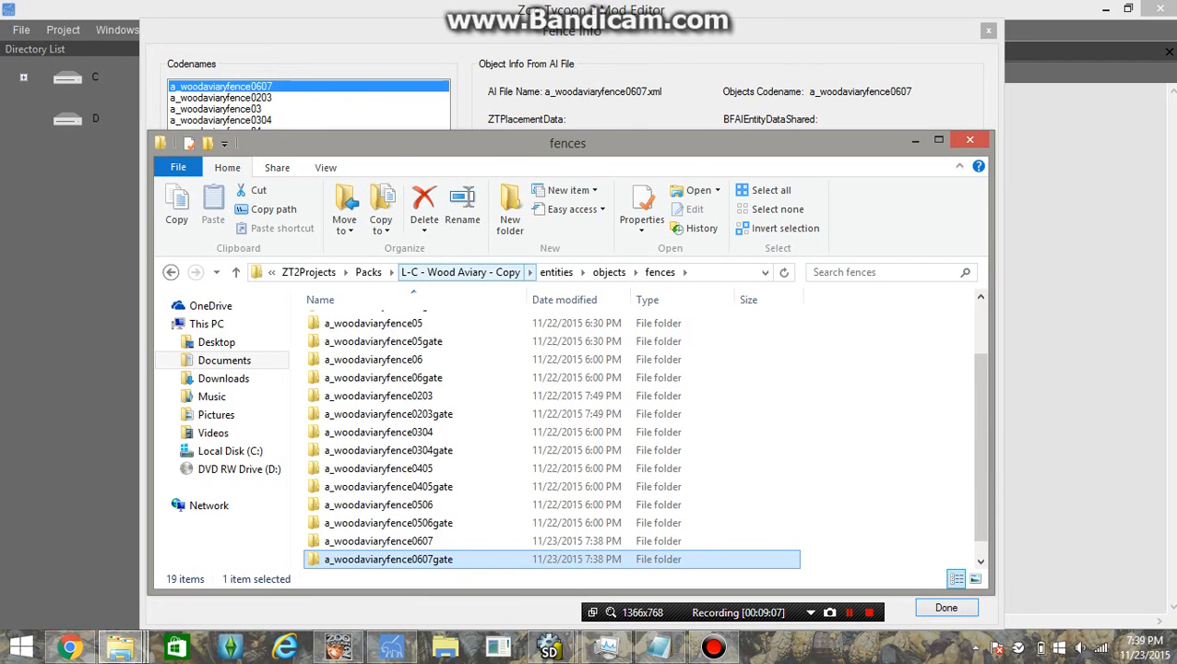
# Go to the L-C - Wood Aviary - Copy pack's lang\1033 folder
pyautogui.click(460, 272)
pyautogui.doubleClick(336, 342)
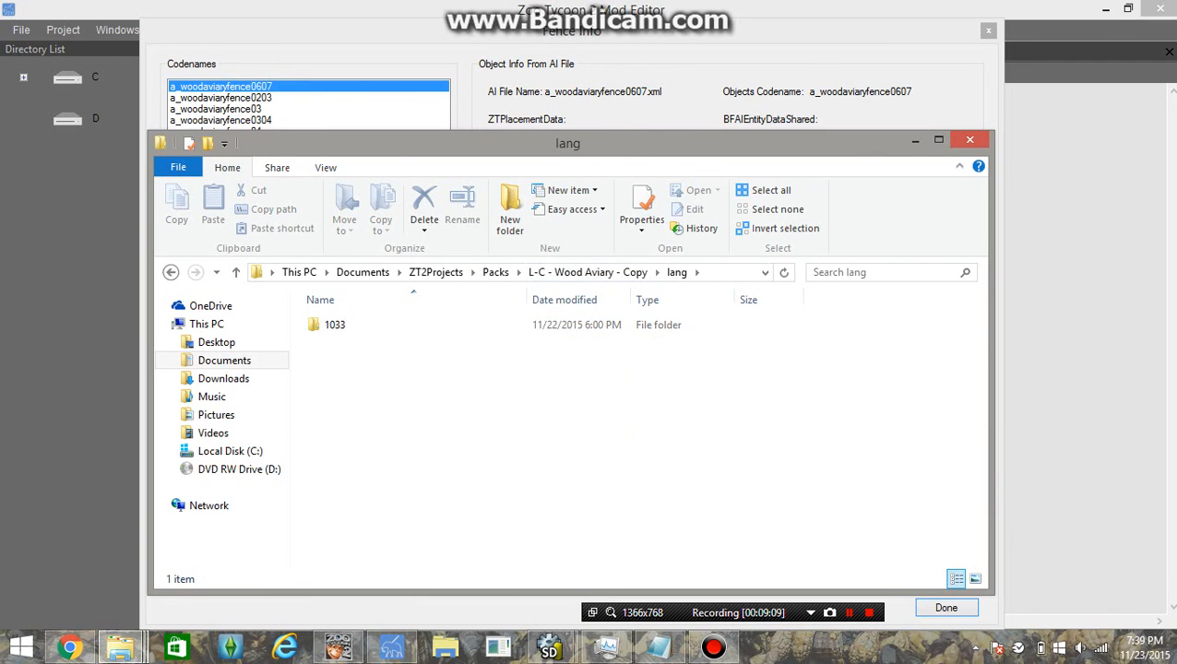
pyautogui.doubleClick(334, 324)
# Delete the two stray </LOC_STRING> lines from woodaviary_names_strings.xml
pyautogui.doubleClick(395, 343)
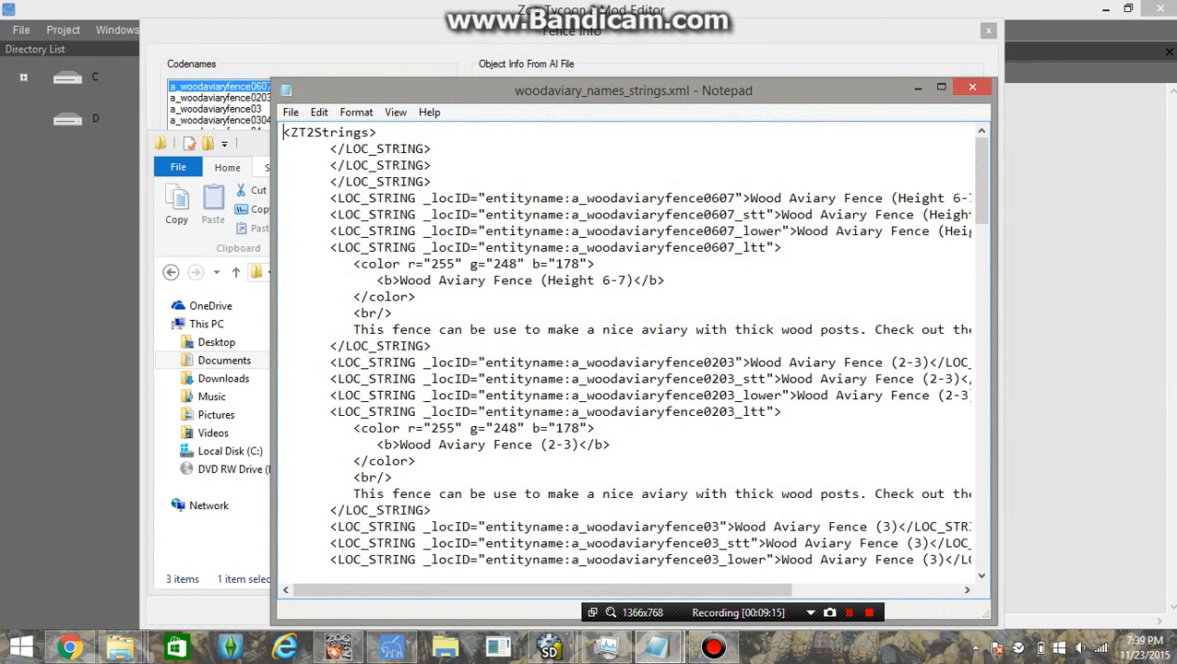
pyautogui.click(431, 182)
pyautogui.hotkey('shift', 'Up')
pyautogui.hotkey('shift', 'Up')
pyautogui.hotkey('shift', 'Up')
pyautogui.hotkey('shift', 'Down')
pyautogui.press('Delete')
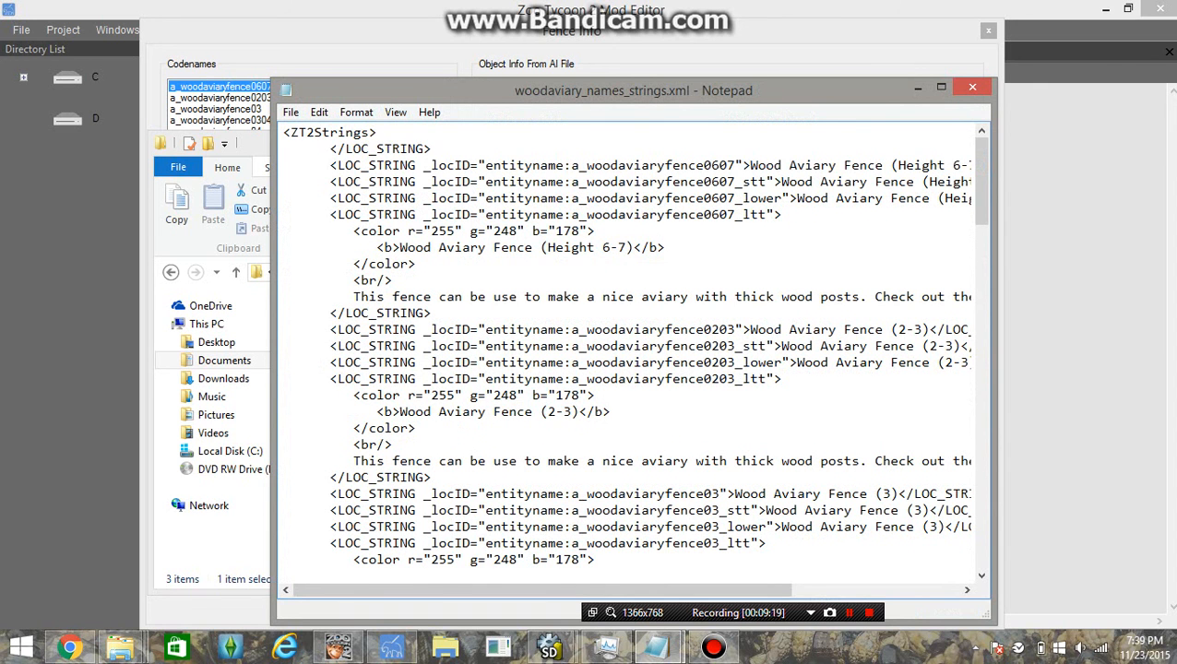
pyautogui.scroll(-1, 634, 345)
pyautogui.scroll(-15, 635, 350)
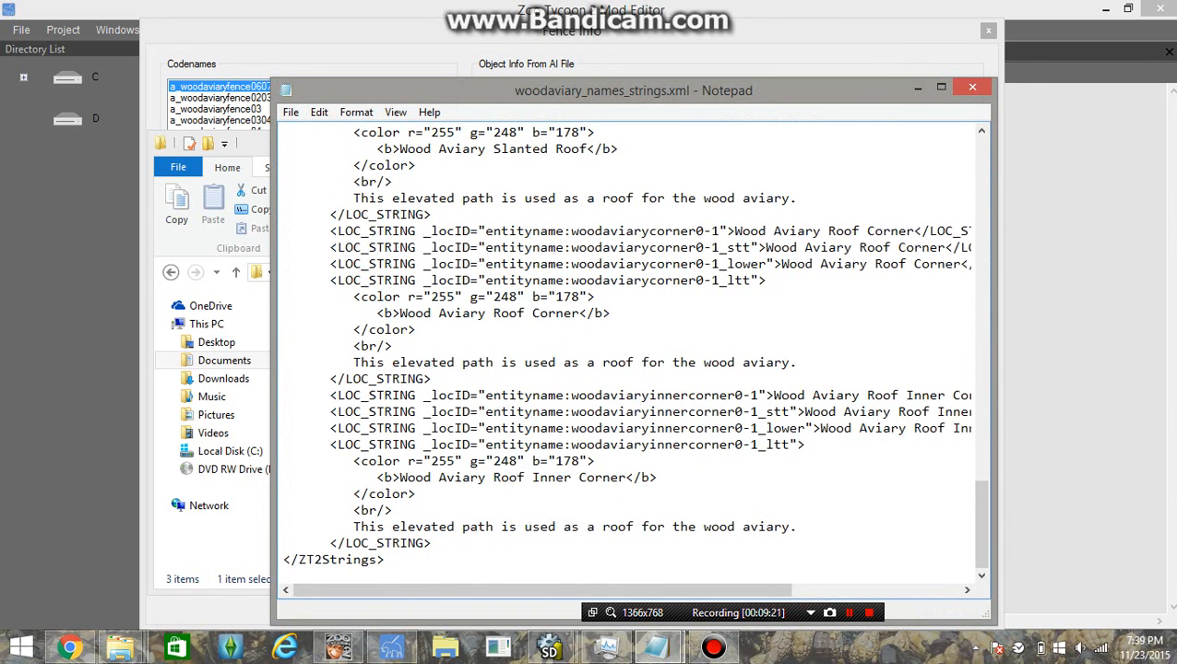
pyautogui.scroll(10, 635, 350)
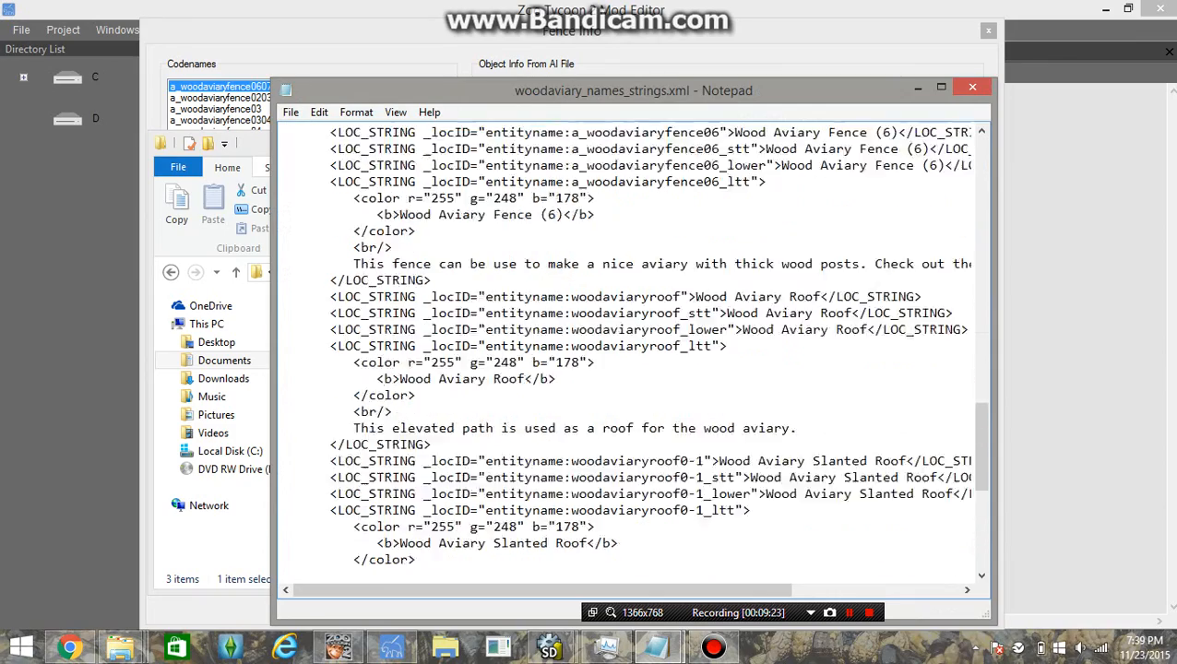
pyautogui.scroll(10, 634, 351)
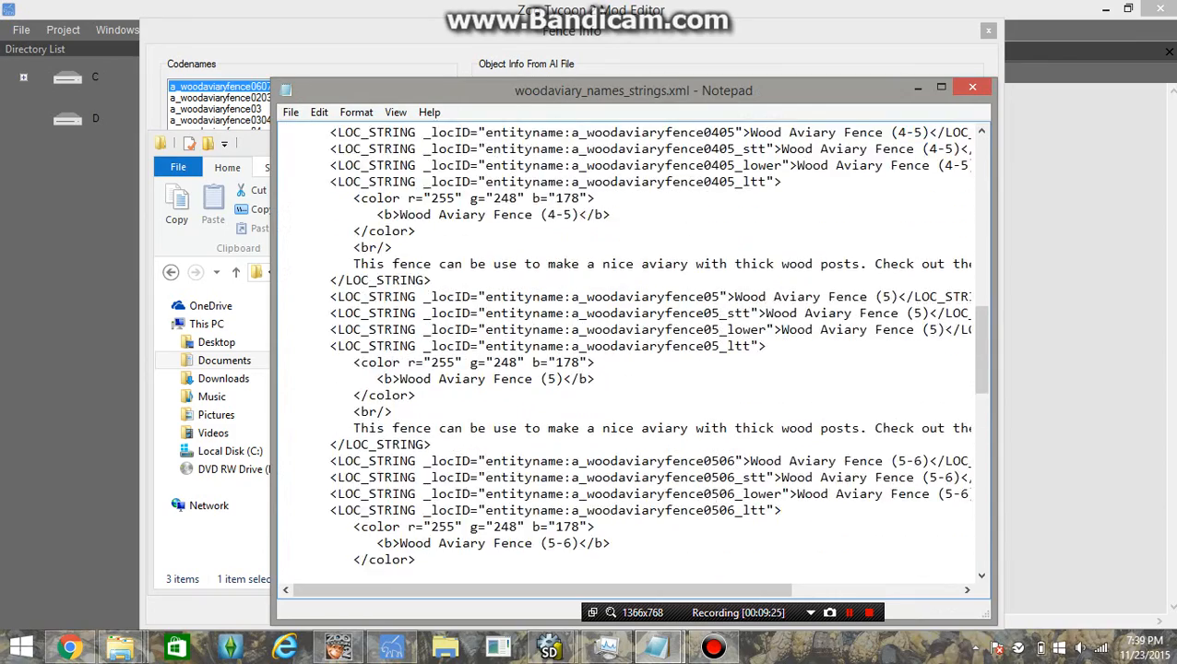
pyautogui.scroll(9, 635, 351)
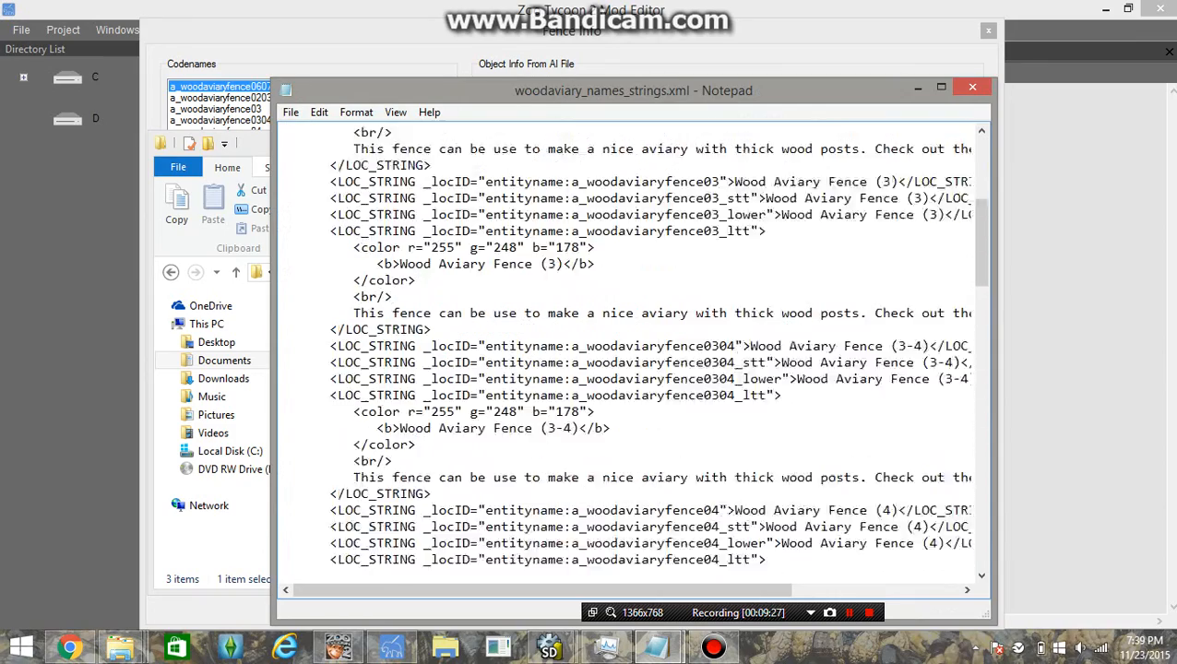
pyautogui.scroll(3, 635, 351)
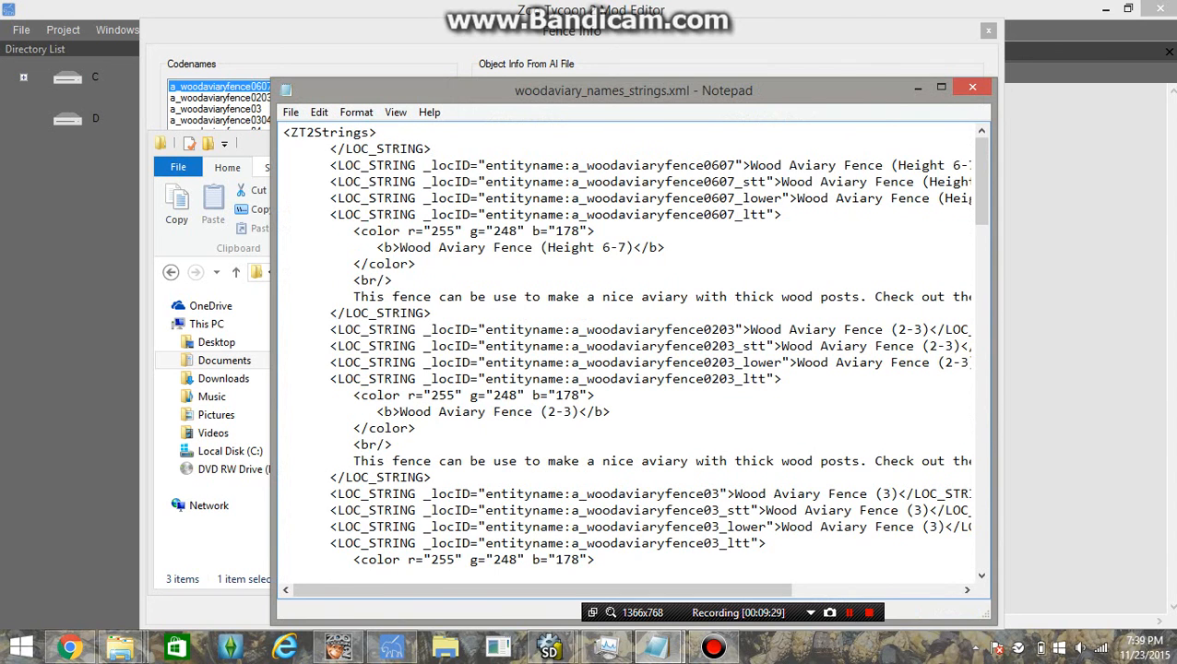
# Save woodaviary_names_strings.xml and close Notepad
pyautogui.click(291, 111)
pyautogui.click(317, 170)
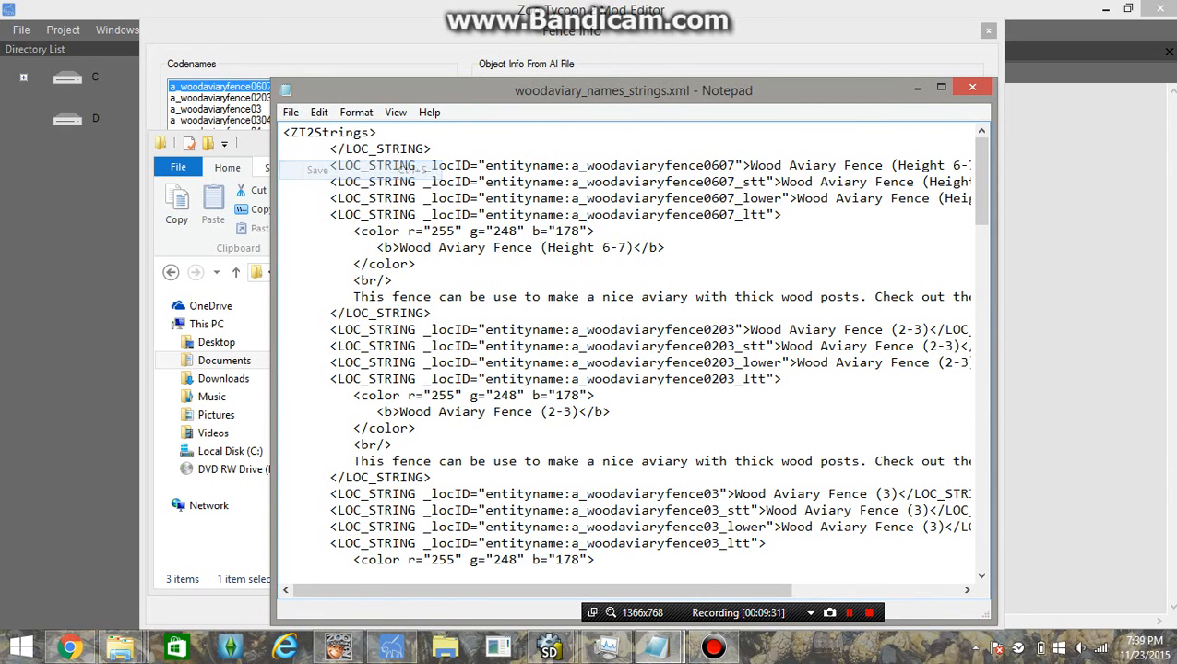
pyautogui.click(972, 87)
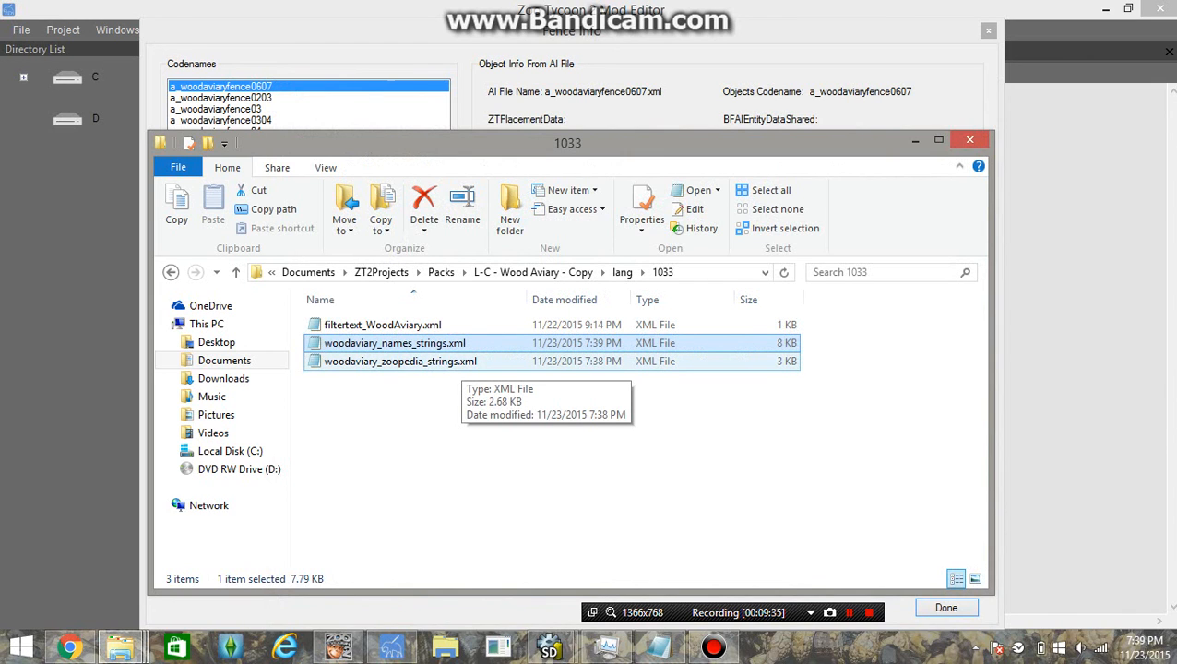
# Read through woodaviary_zoopedia_strings.xml in Notepad
pyautogui.doubleClick(457, 362)
pyautogui.scroll(-4, 456, 362)
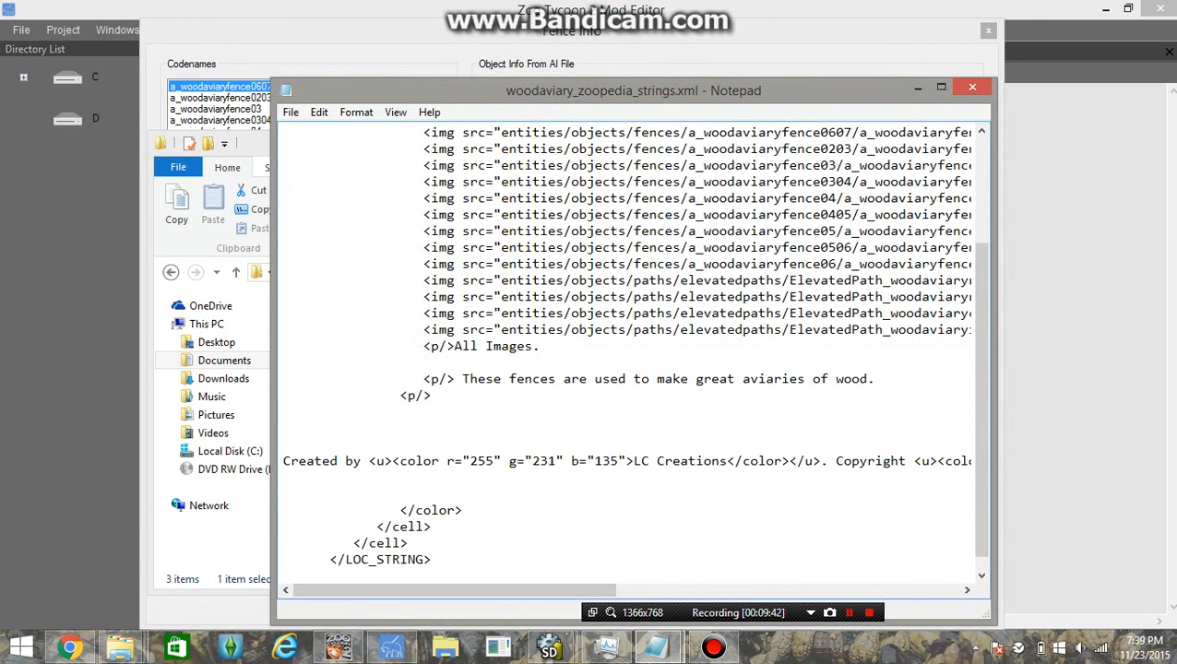
pyautogui.scroll(3, 628, 350)
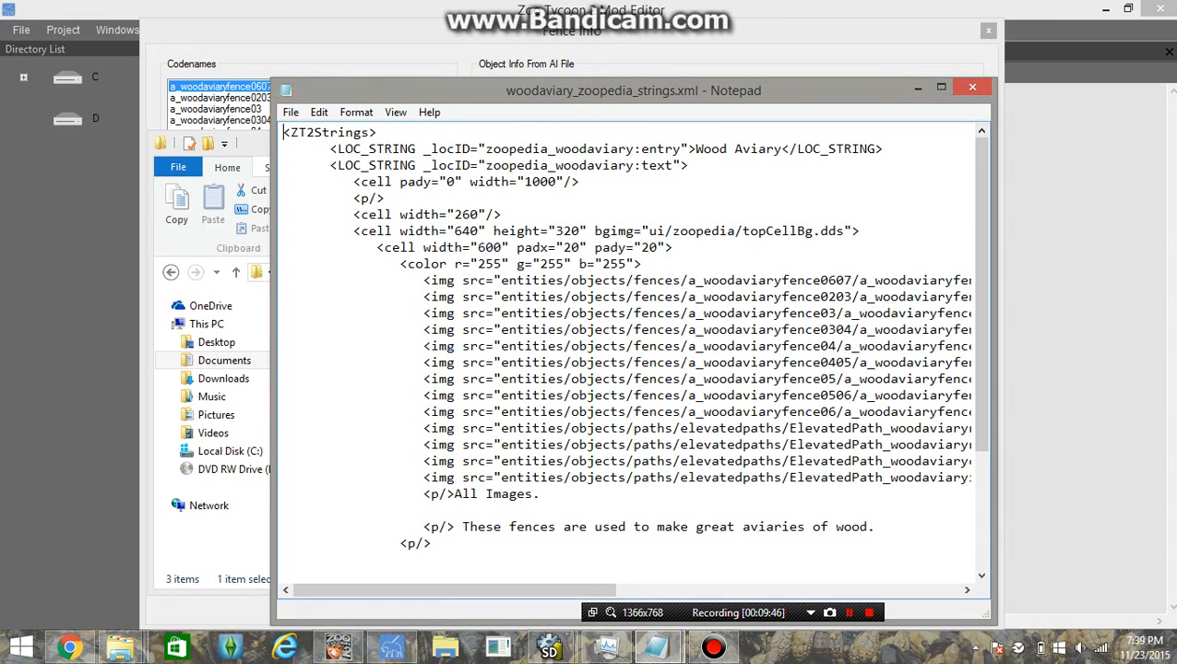
# Minimize Notepad and Explorer, then close the Mod Editor's Fence Info window
pyautogui.click(918, 88)
pyautogui.click(914, 140)
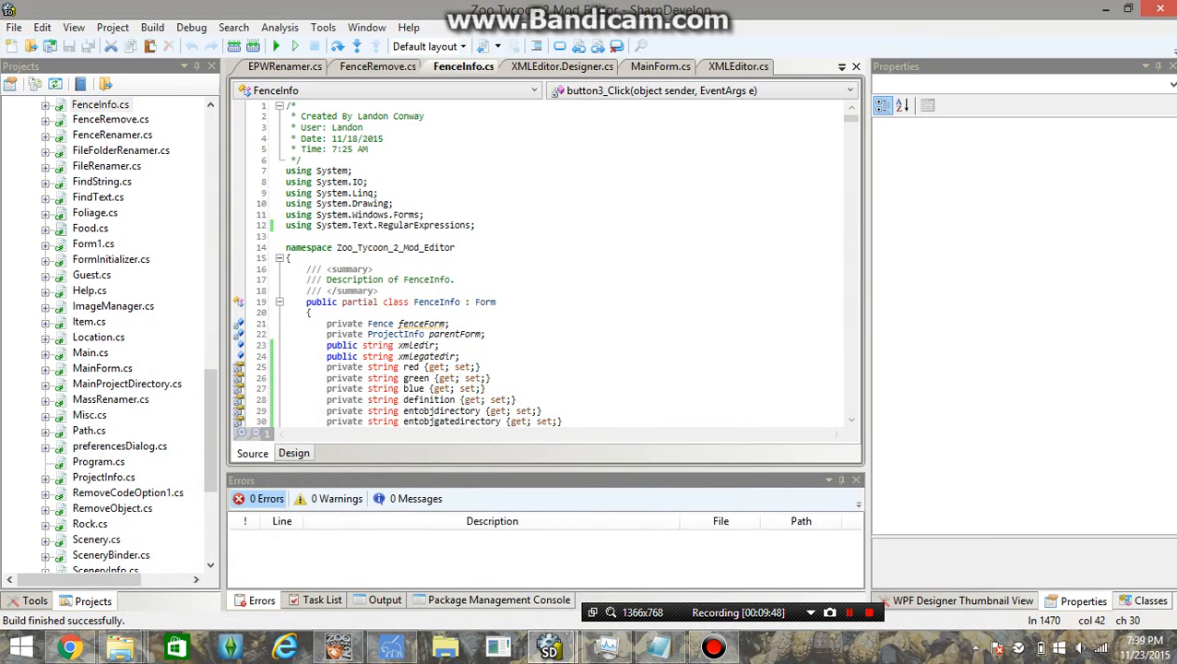
pyautogui.click(391, 647)
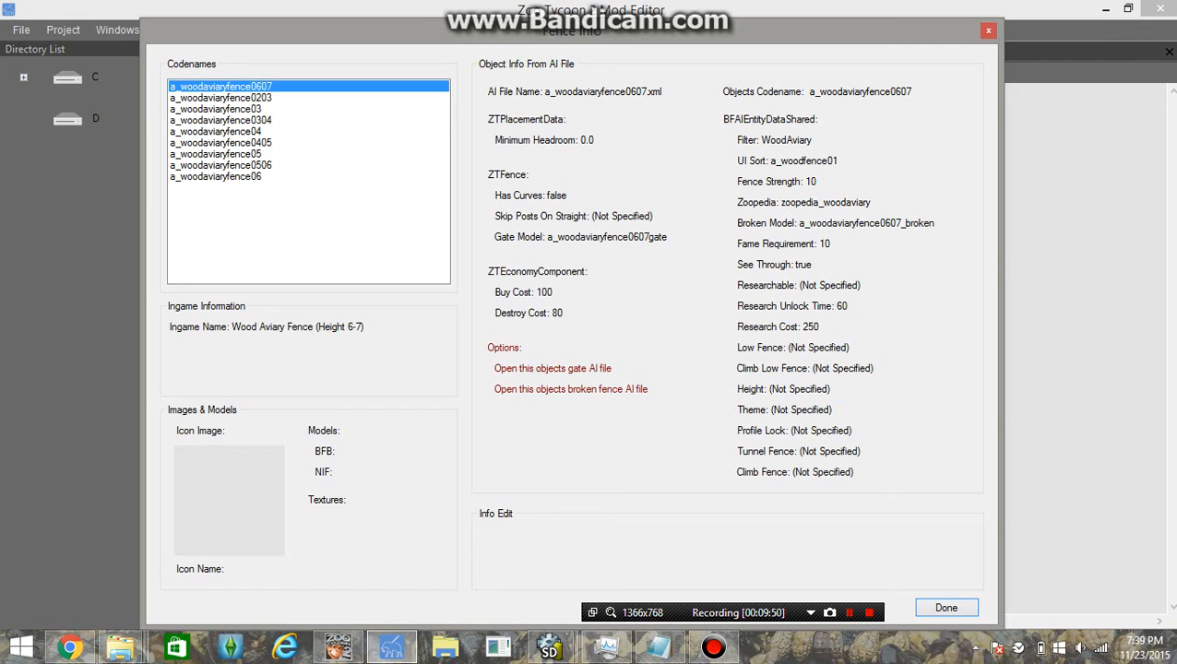
pyautogui.click(989, 32)
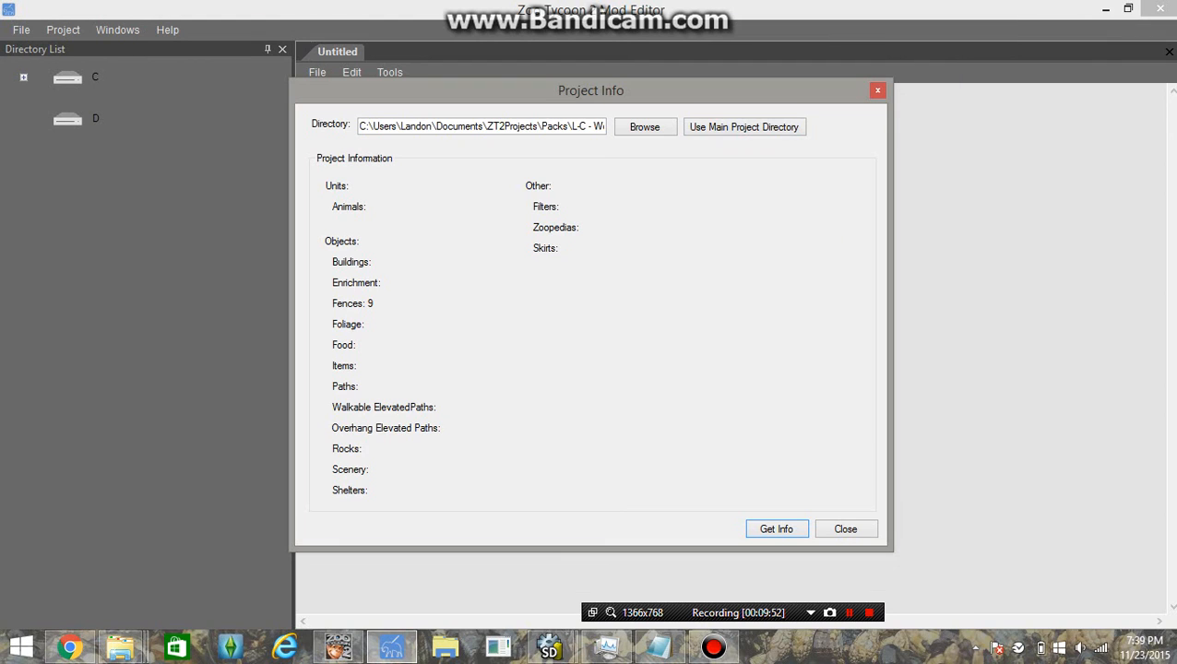